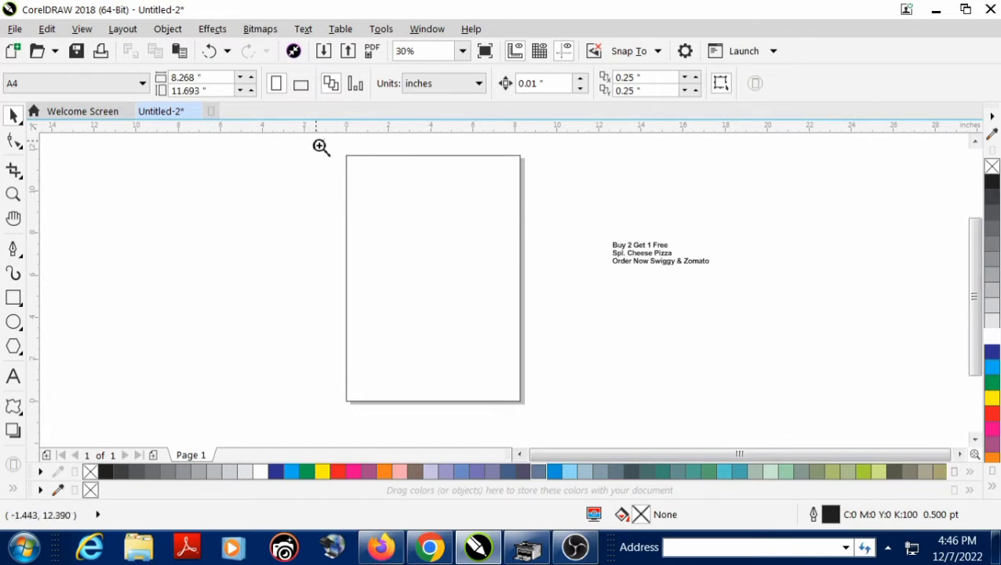
- Enlarge the three-line pizza offer text beside the page and shift it slightly up and inward
{"action": "left_click_drag", "start_coordinate": [713, 423], "coordinate": [715, 422]}
{"action": "left_click", "coordinate": [437, 357]}
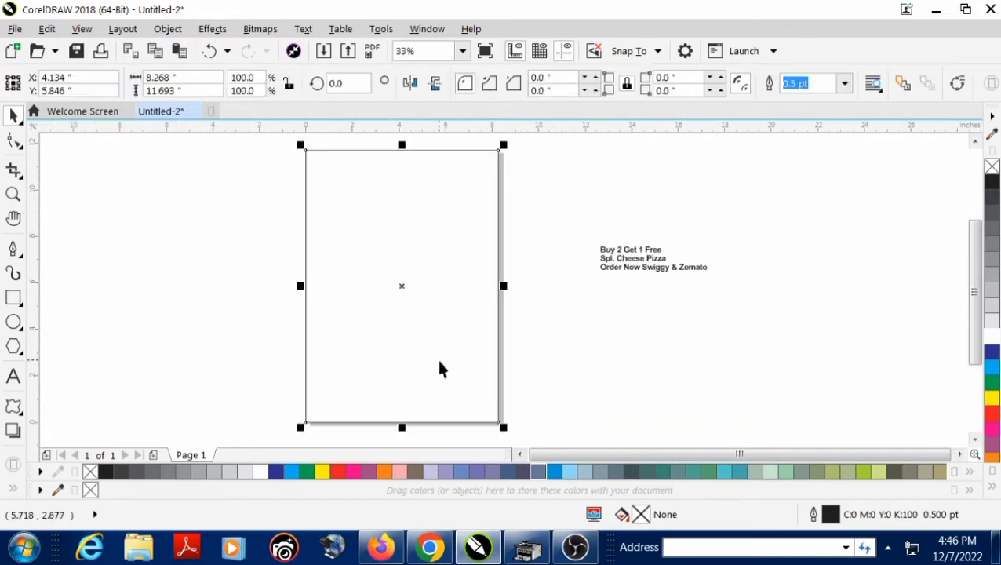
{"action": "scroll", "coordinate": [447, 335], "scroll_direction": "down", "scroll_amount": 1}
{"action": "scroll", "coordinate": [446, 318], "scroll_direction": "up", "scroll_amount": 1}
{"action": "scroll", "coordinate": [446, 318], "scroll_direction": "down", "scroll_amount": 1}
{"action": "scroll", "coordinate": [446, 318], "scroll_direction": "up", "scroll_amount": 1}
{"action": "left_click_drag", "start_coordinate": [553, 251], "coordinate": [739, 327]}
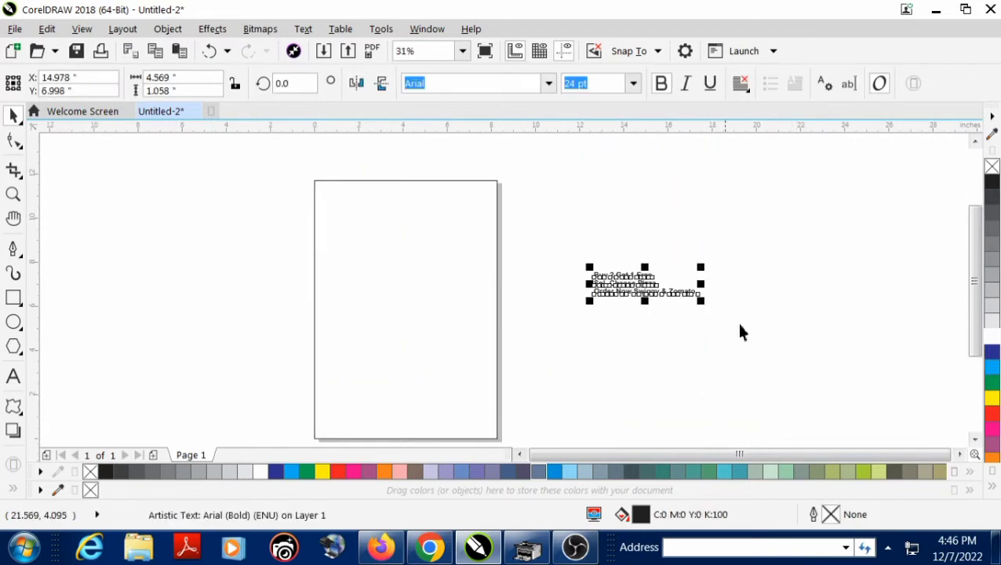
{"action": "left_click_drag", "start_coordinate": [701, 299], "coordinate": [790, 322]}
{"action": "left_click_drag", "start_coordinate": [688, 328], "coordinate": [665, 306]}
- Fill the page-sized rectangle with solid black
{"action": "left_click", "coordinate": [490, 329]}
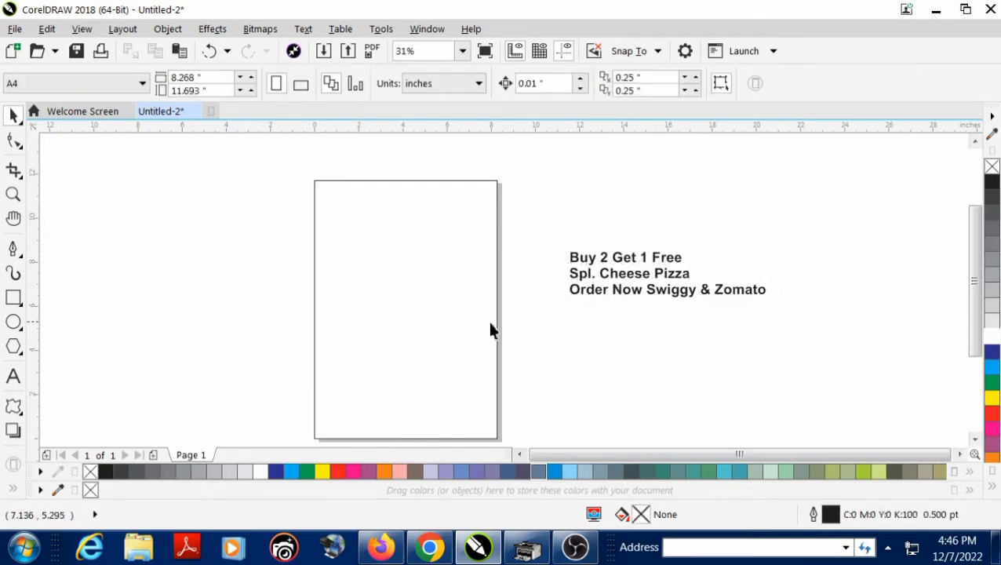
{"action": "left_click", "coordinate": [497, 328]}
{"action": "left_click", "coordinate": [992, 488]}
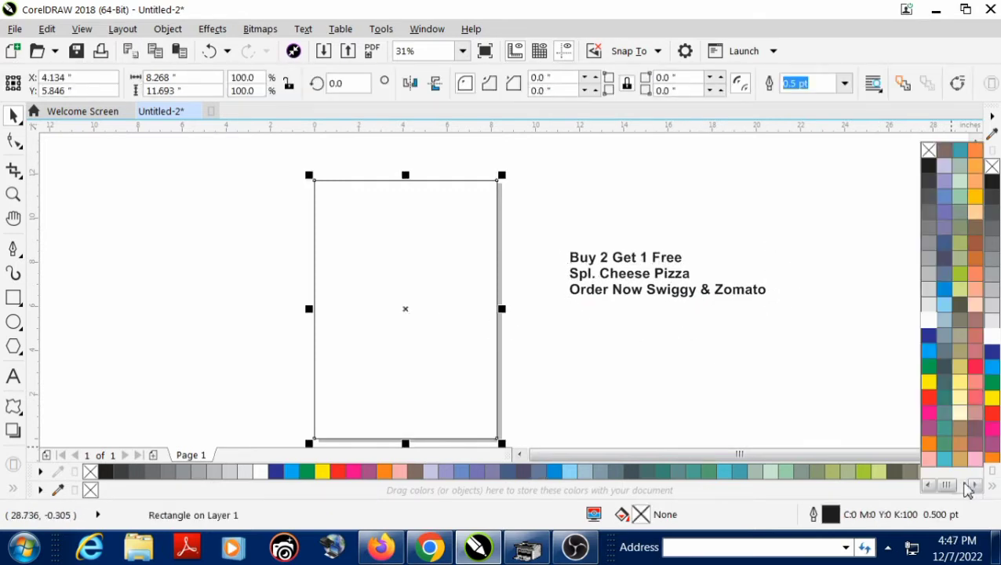
{"action": "left_click", "coordinate": [971, 486]}
{"action": "left_click", "coordinate": [972, 398]}
{"action": "left_click", "coordinate": [817, 435]}
{"action": "scroll", "coordinate": [474, 330], "scroll_direction": "down", "scroll_amount": 1}
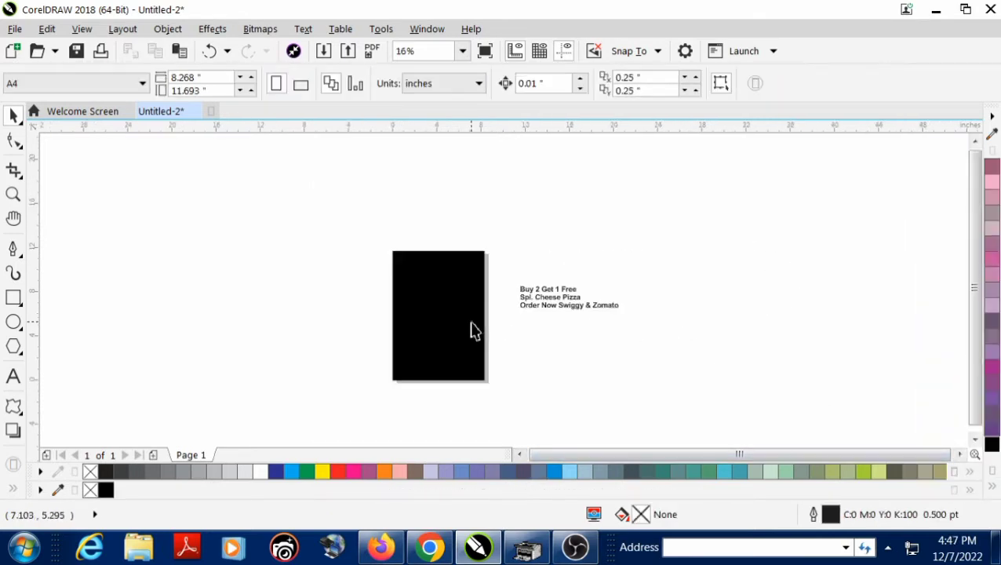
- Import the wooden table picture 995792014b08afe.jpg beside the page below the text and enlarge it to about 6.5 by 3.1 inches
{"action": "left_click_drag", "start_coordinate": [372, 242], "coordinate": [641, 397]}
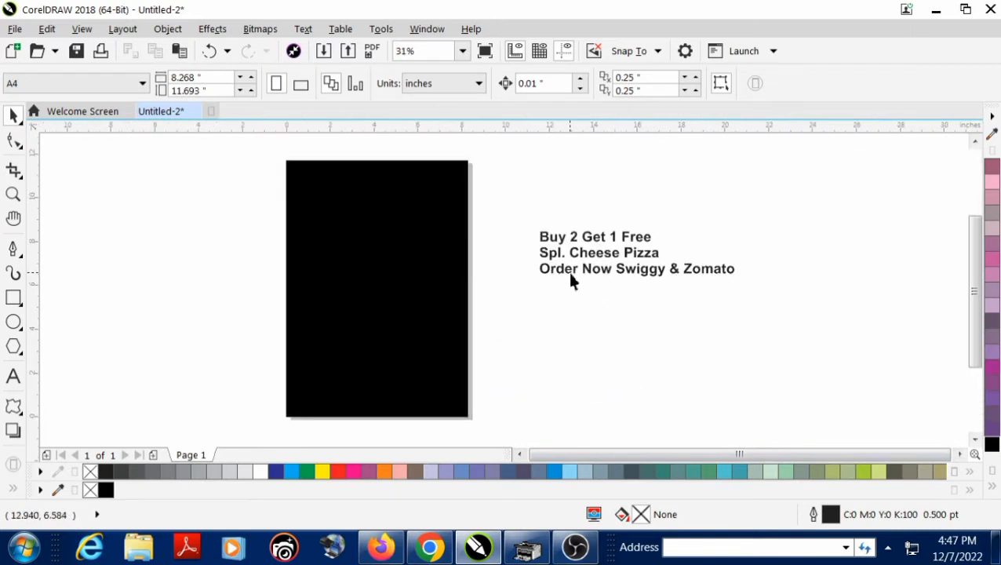
{"action": "right_click", "coordinate": [521, 288]}
{"action": "left_click", "coordinate": [565, 382]}
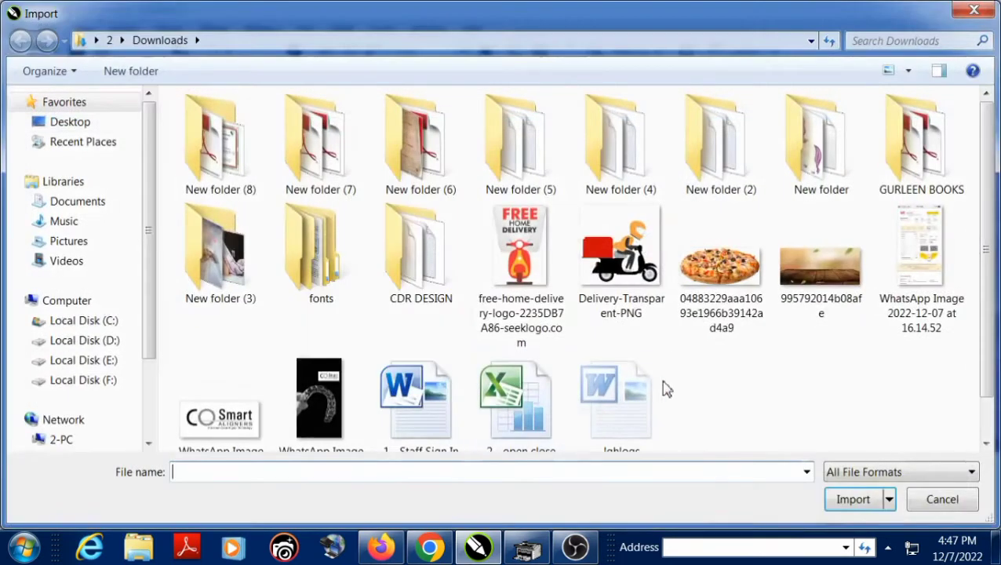
{"action": "double_click", "coordinate": [798, 286]}
{"action": "left_click", "coordinate": [517, 301]}
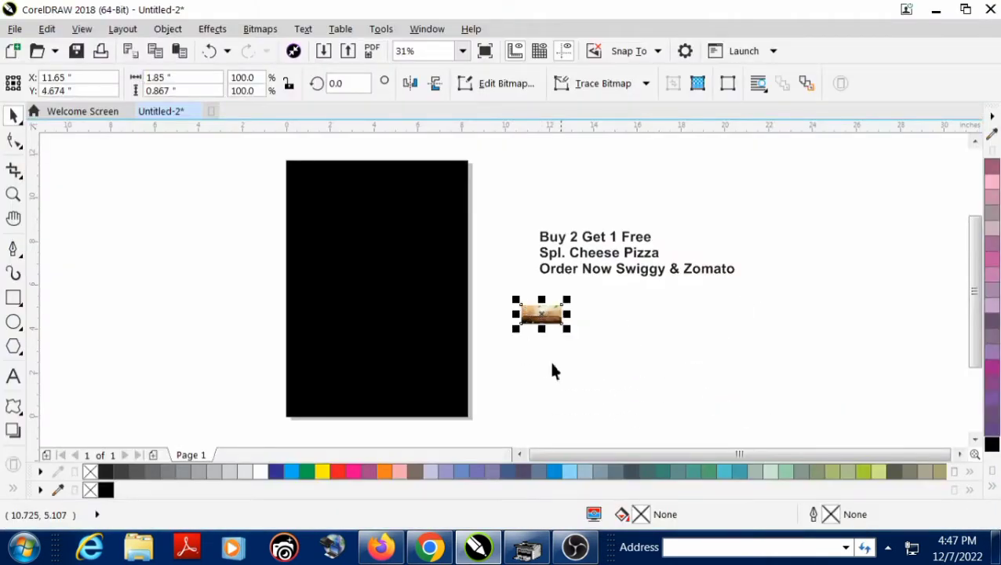
{"action": "left_click_drag", "start_coordinate": [573, 334], "coordinate": [609, 379]}
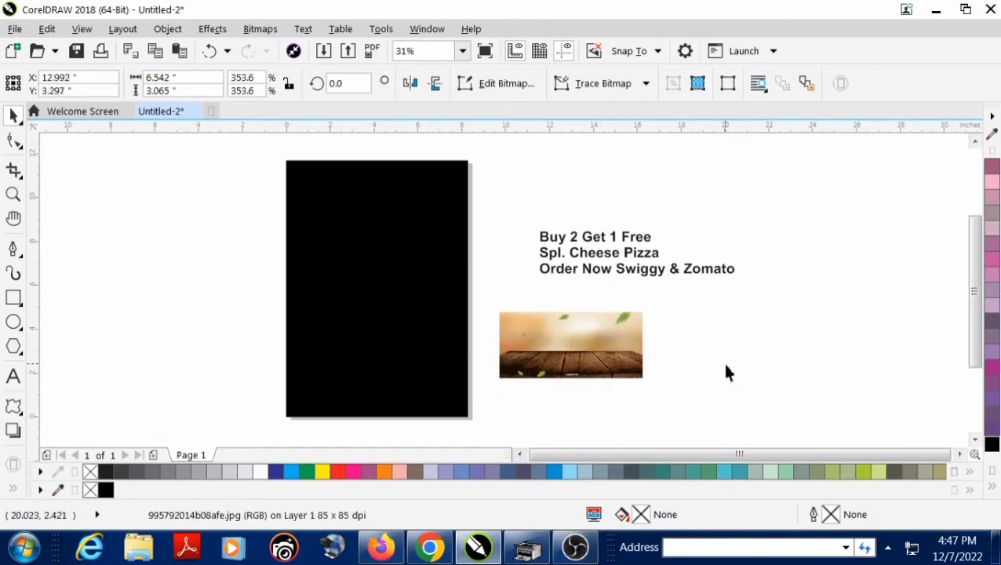
{"action": "left_click", "coordinate": [658, 374]}
- Trace the wooden table's upper edge with the Pen tool, from the picture's left side across both back corners to its right side
{"action": "left_click_drag", "start_coordinate": [290, 161], "coordinate": [766, 435]}
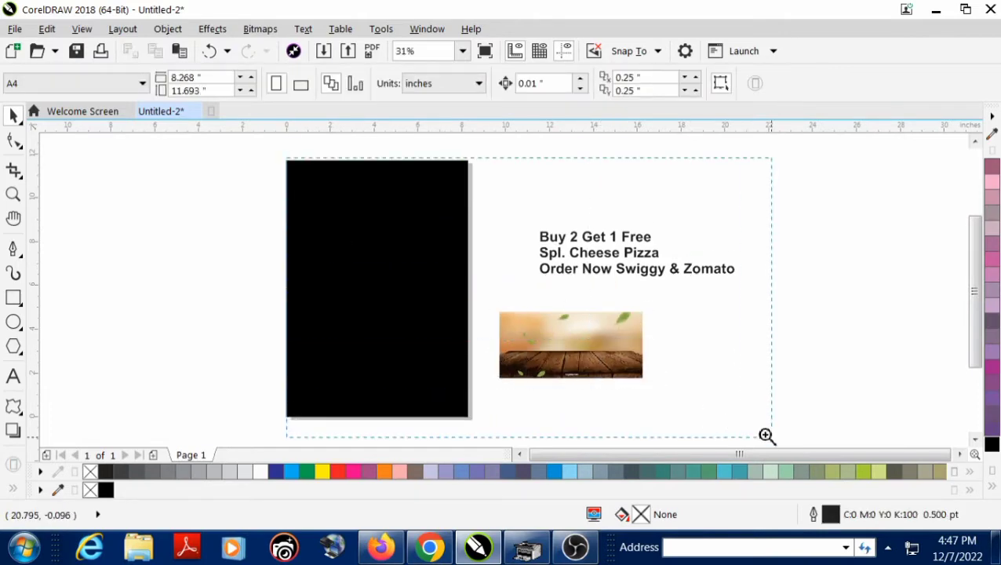
{"action": "left_click", "coordinate": [575, 342]}
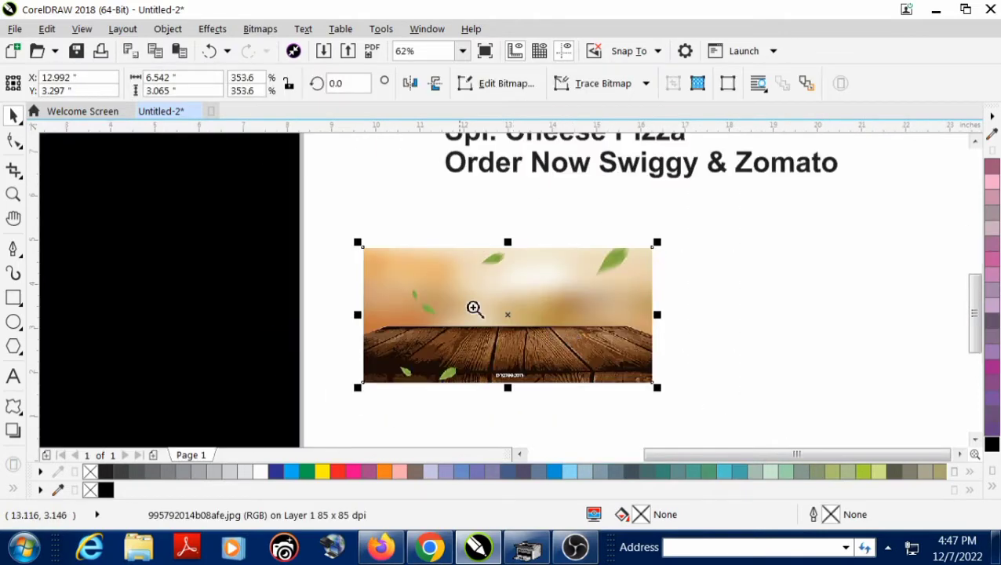
{"action": "left_click_drag", "start_coordinate": [342, 230], "coordinate": [812, 411]}
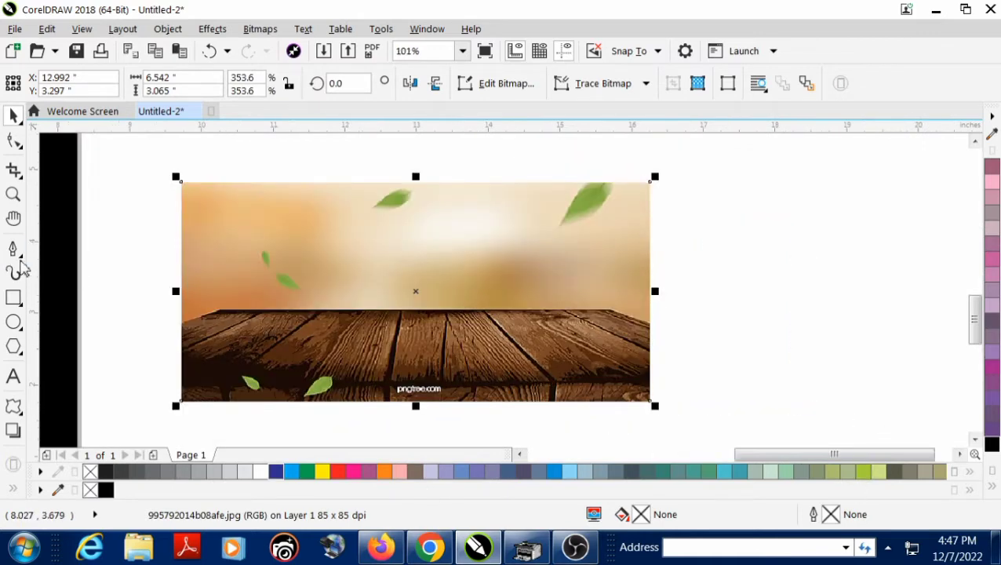
{"action": "left_click", "coordinate": [23, 261]}
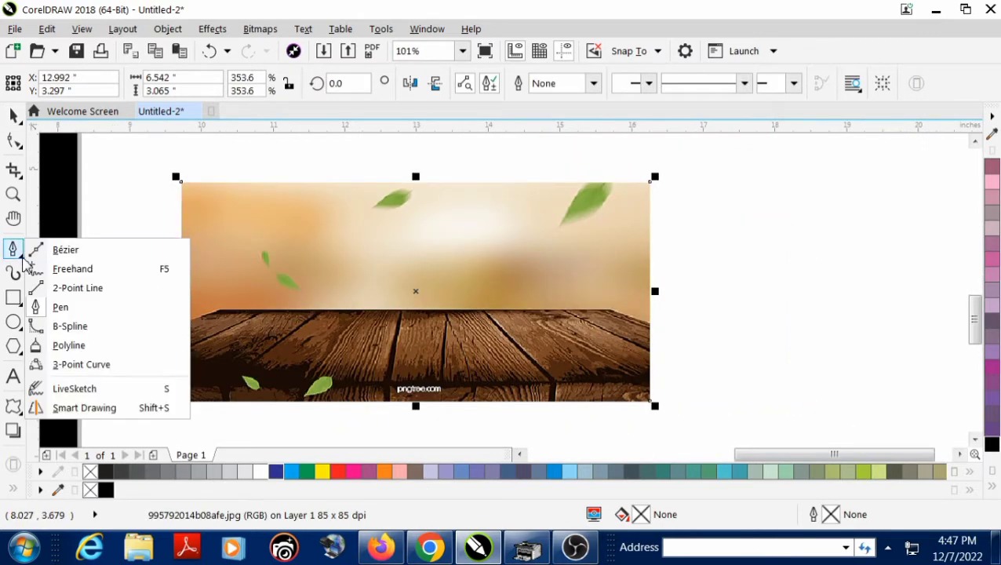
{"action": "left_click", "coordinate": [80, 308]}
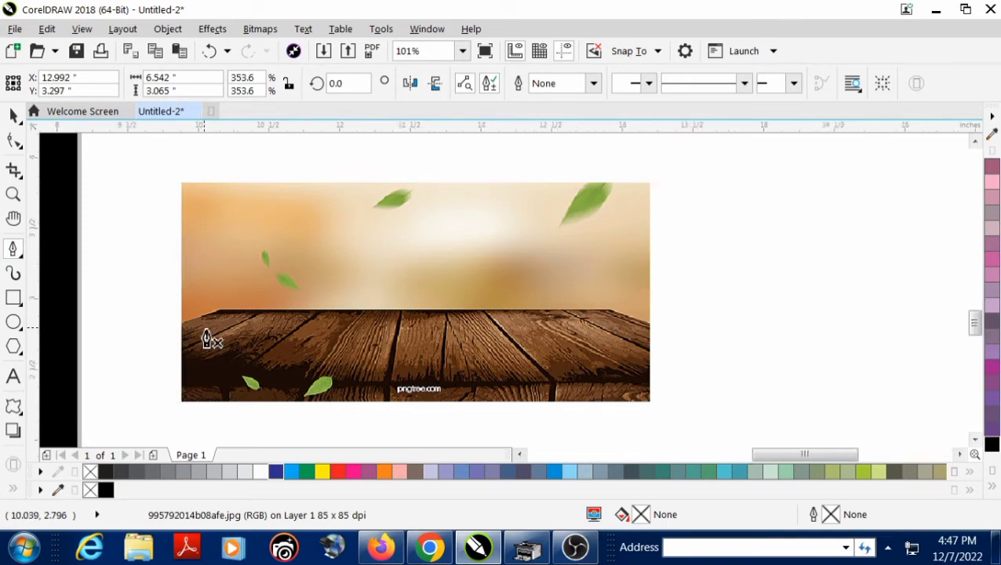
{"action": "scroll", "coordinate": [206, 335], "scroll_direction": "up", "scroll_amount": 3}
{"action": "left_click", "coordinate": [114, 313]}
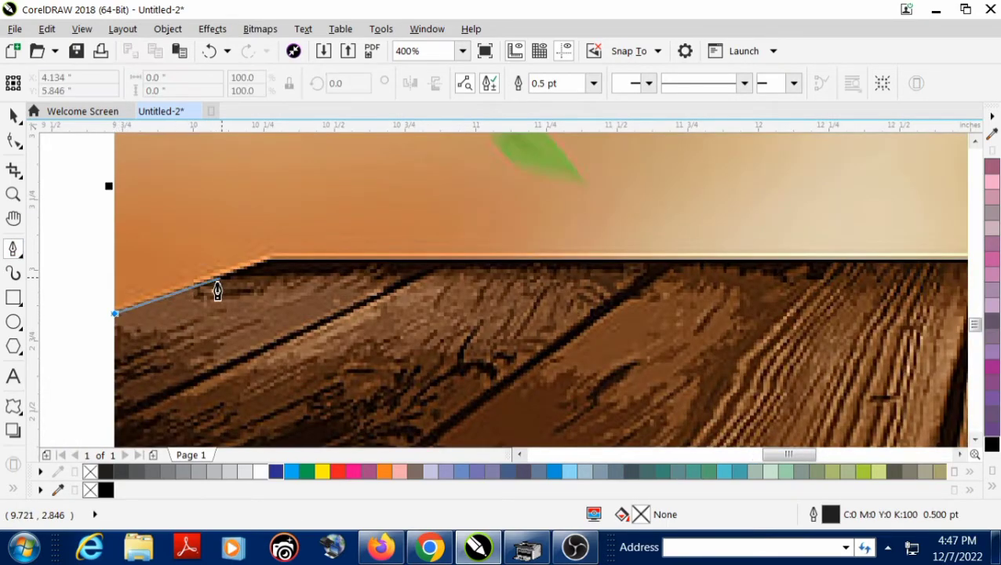
{"action": "left_click", "coordinate": [273, 259]}
{"action": "scroll", "coordinate": [273, 263], "scroll_direction": "down", "scroll_amount": 2}
{"action": "scroll", "coordinate": [616, 320], "scroll_direction": "up", "scroll_amount": 2}
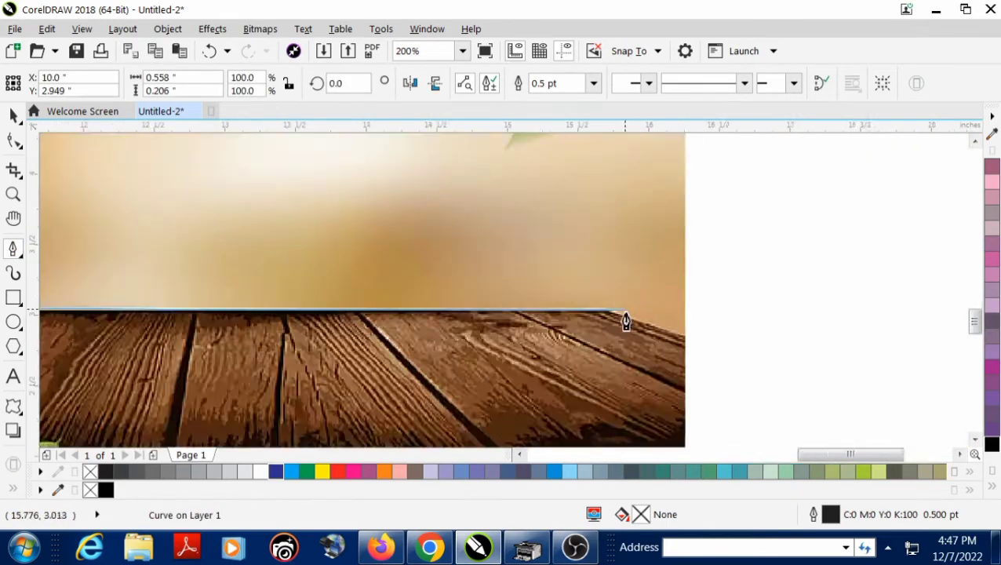
{"action": "left_click", "coordinate": [596, 305]}
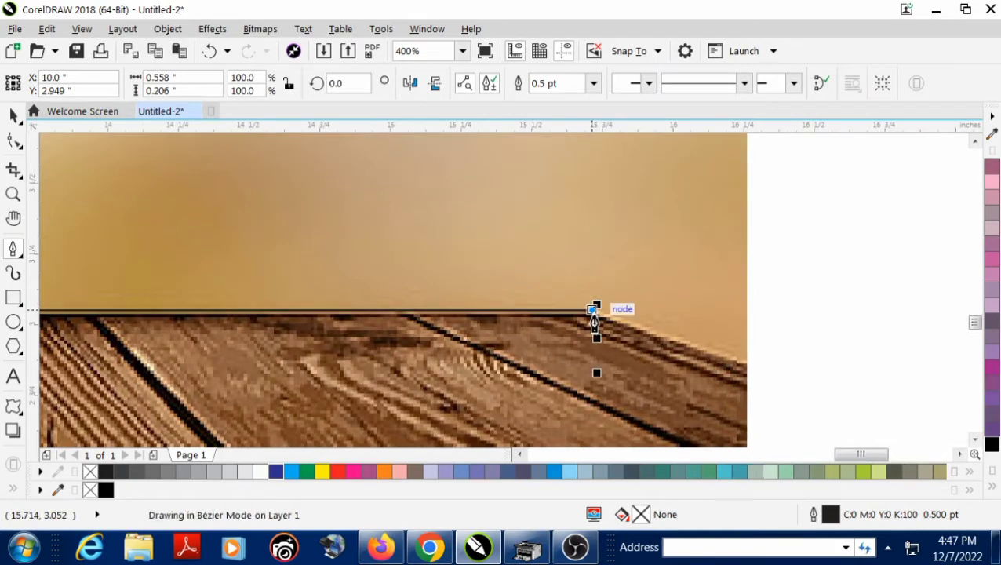
{"action": "left_click", "coordinate": [746, 367]}
- Continue the outline through the picture's two lower corners and close it at the starting node
{"action": "scroll", "coordinate": [731, 362], "scroll_direction": "down", "scroll_amount": 2}
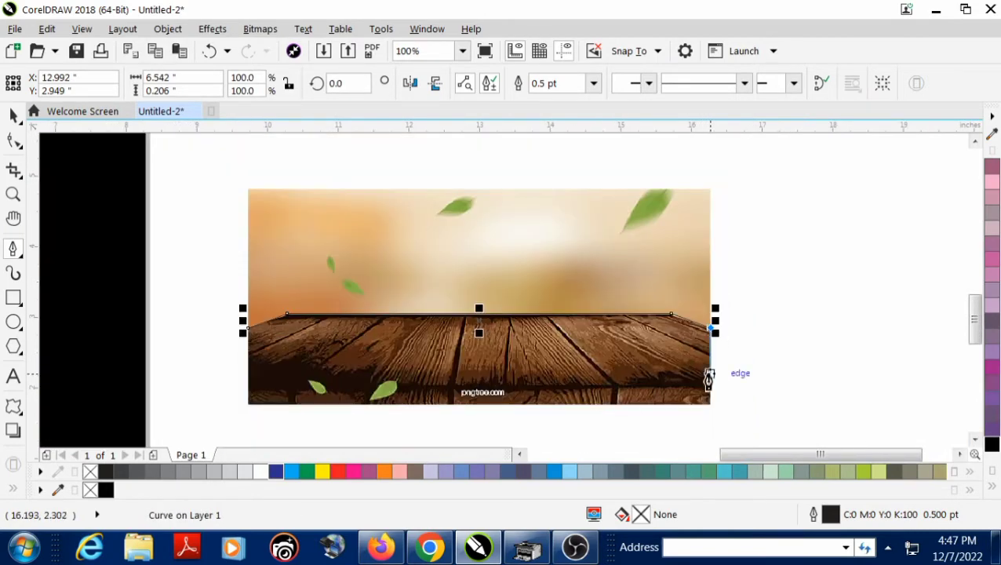
{"action": "left_click", "coordinate": [711, 406]}
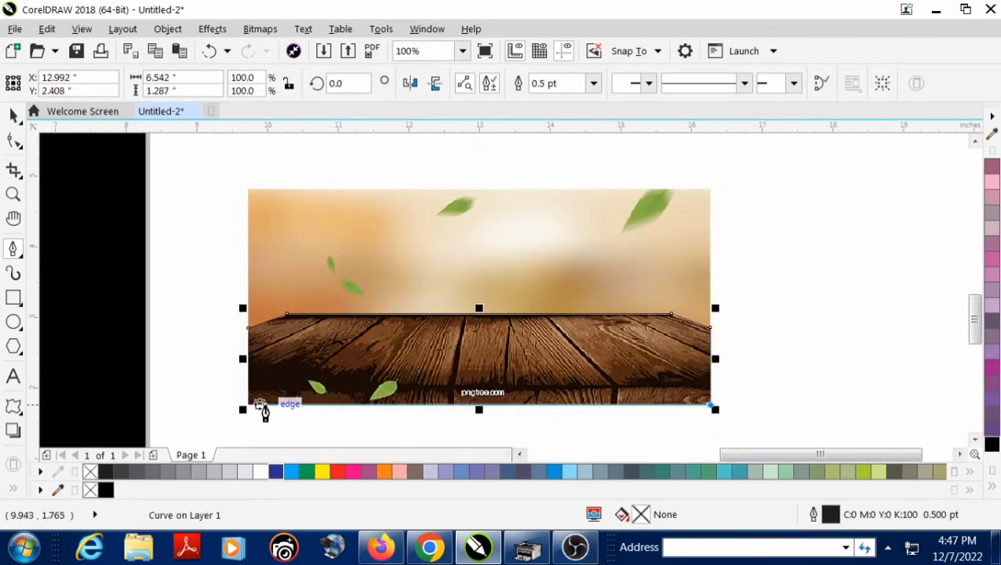
{"action": "left_click", "coordinate": [247, 408]}
{"action": "scroll", "coordinate": [257, 331], "scroll_direction": "up", "scroll_amount": 2}
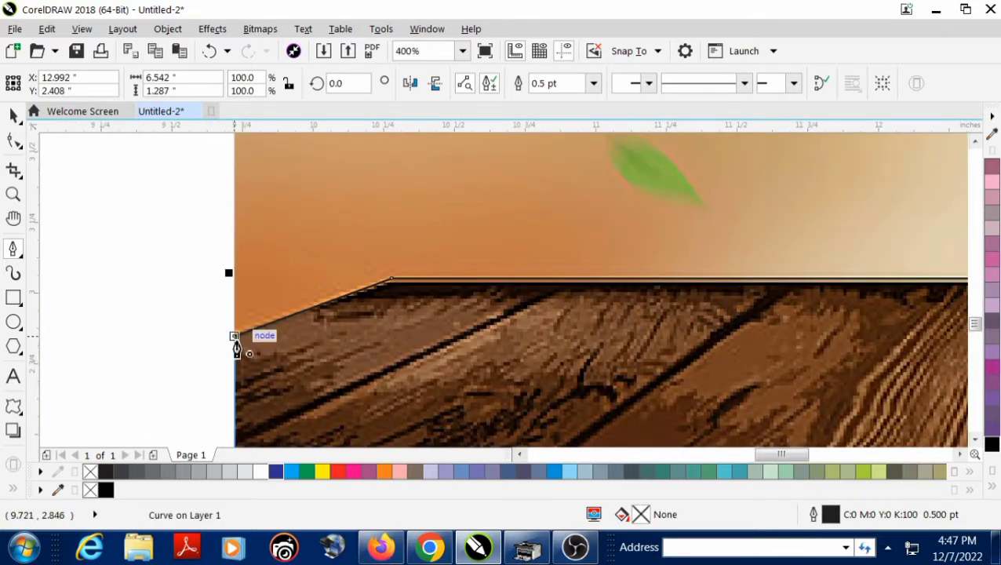
{"action": "left_click", "coordinate": [248, 327]}
{"action": "left_click", "coordinate": [14, 120]}
- Intersect the picture with the traced outline to cut out the wooden table, and delete the original picture and the outline
{"action": "scroll", "coordinate": [393, 311], "scroll_direction": "down", "scroll_amount": 2}
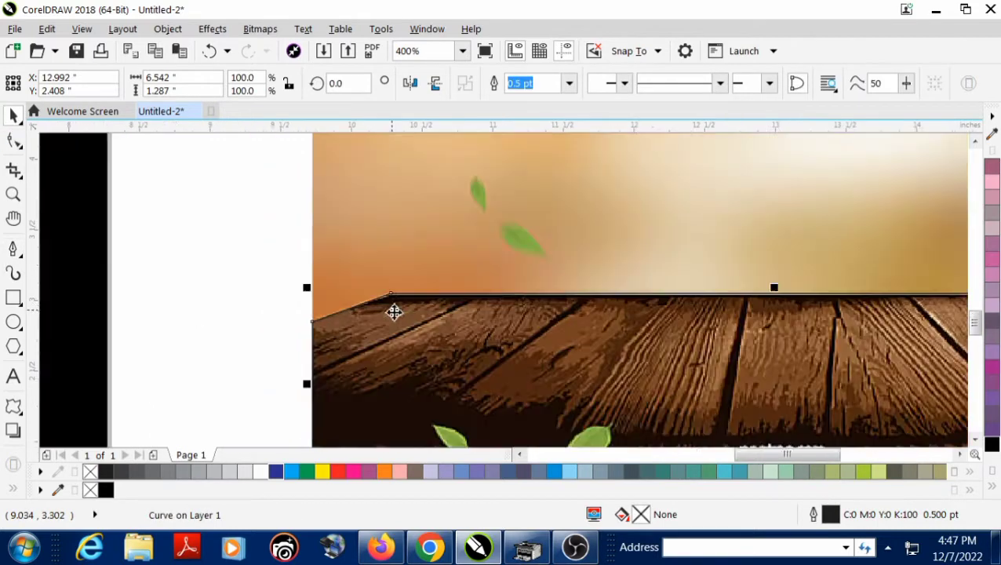
{"action": "left_click", "coordinate": [457, 243], "text": "shift"}
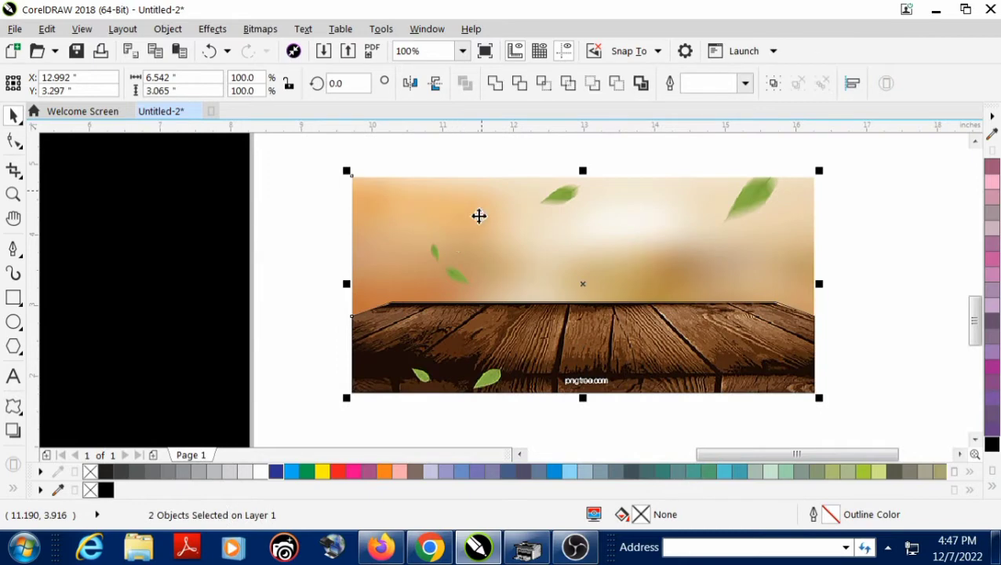
{"action": "left_click", "coordinate": [543, 83]}
{"action": "left_click", "coordinate": [299, 212]}
{"action": "left_click_drag", "start_coordinate": [417, 232], "coordinate": [679, 232]}
{"action": "key", "text": "Delete"}
{"action": "left_click", "coordinate": [595, 265]}
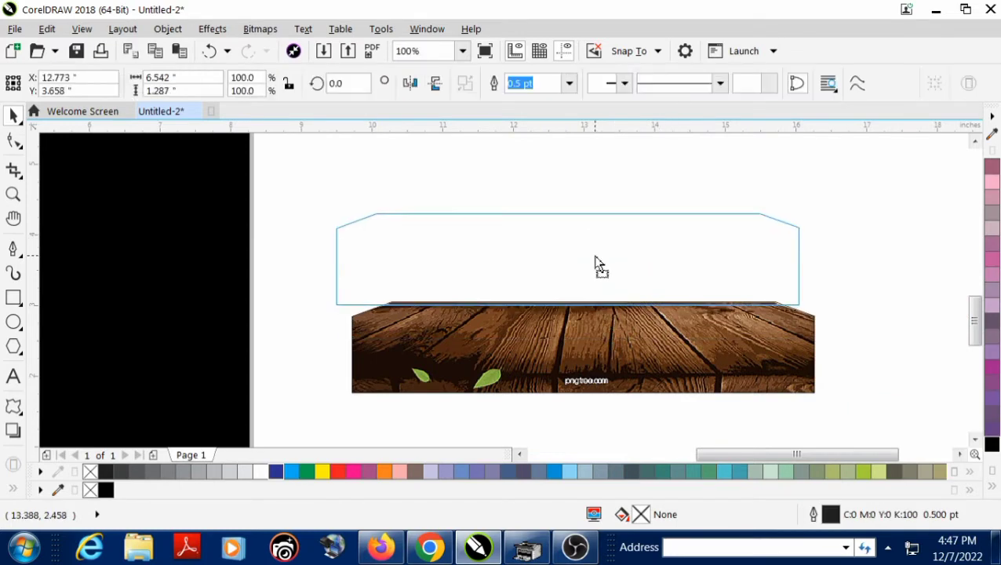
{"action": "key", "text": "Delete"}
- Raise the table cutout's two bottom nodes to trim off the leaves and watermark, leaving it about 0.93 inches high
{"action": "left_click", "coordinate": [469, 362]}
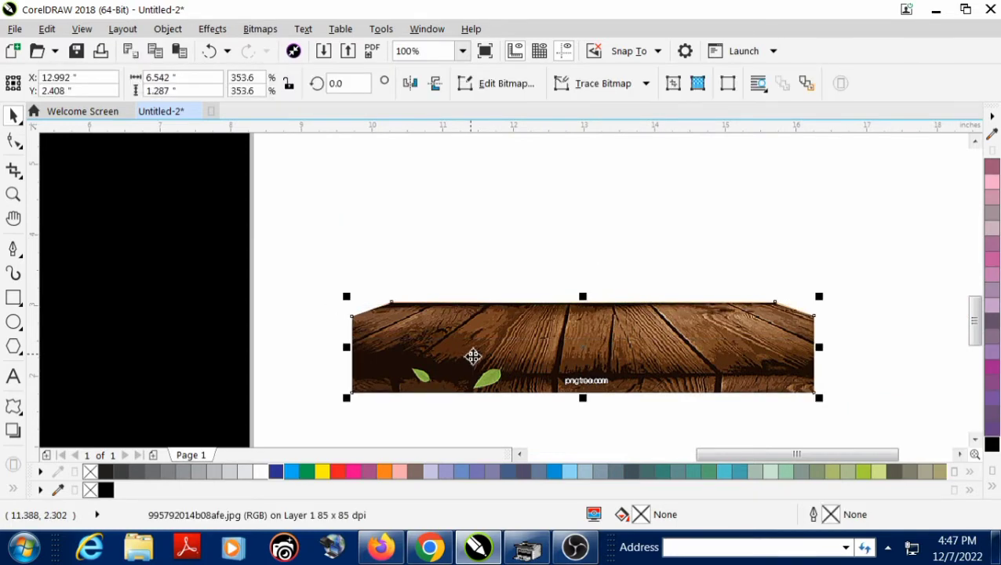
{"action": "key", "text": "F2"}
{"action": "left_click_drag", "start_coordinate": [341, 275], "coordinate": [828, 435]}
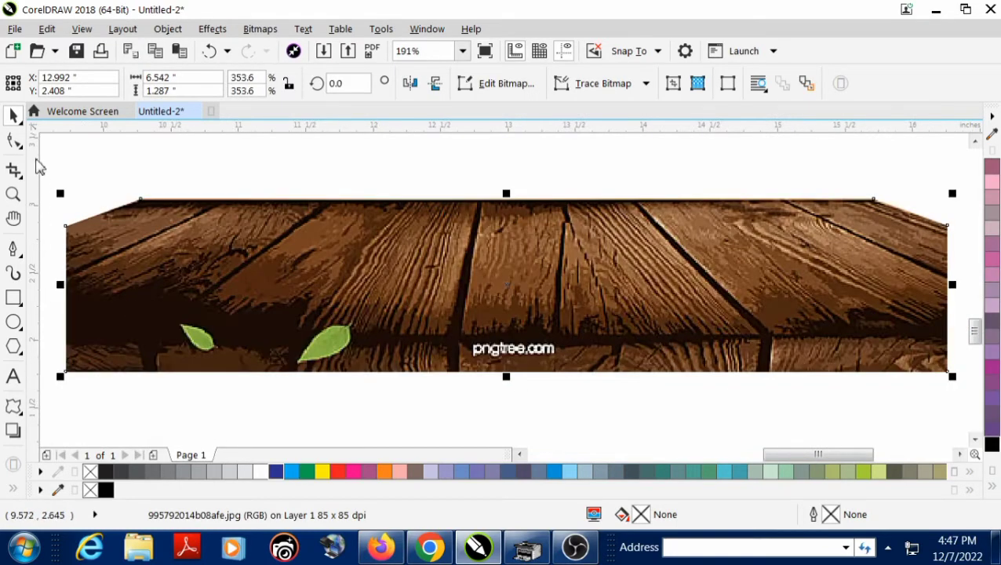
{"action": "left_click", "coordinate": [13, 139]}
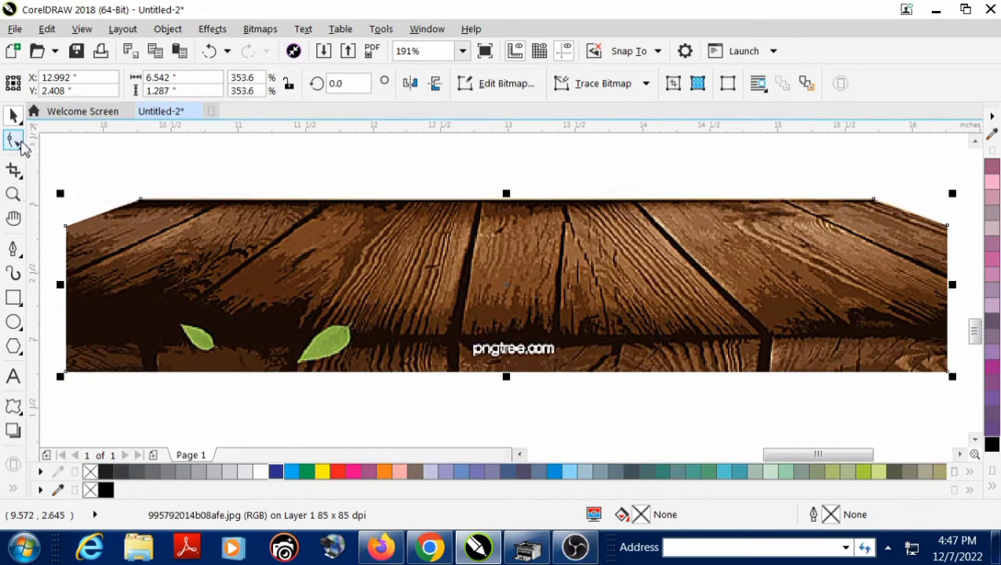
{"action": "scroll", "coordinate": [188, 360], "scroll_direction": "down", "scroll_amount": 2}
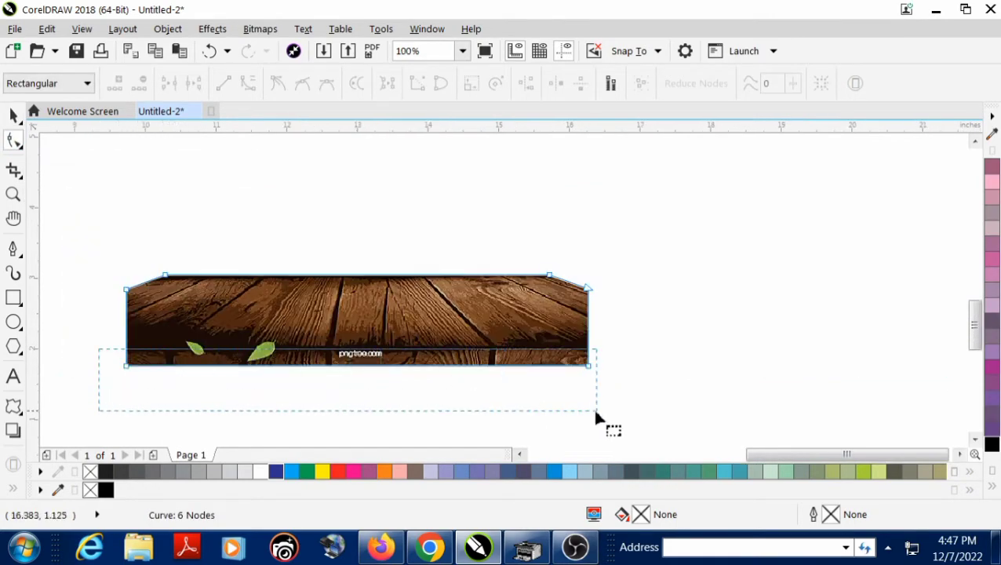
{"action": "left_click_drag", "start_coordinate": [594, 417], "coordinate": [594, 417]}
{"action": "scroll", "coordinate": [161, 364], "scroll_direction": "up", "scroll_amount": 2}
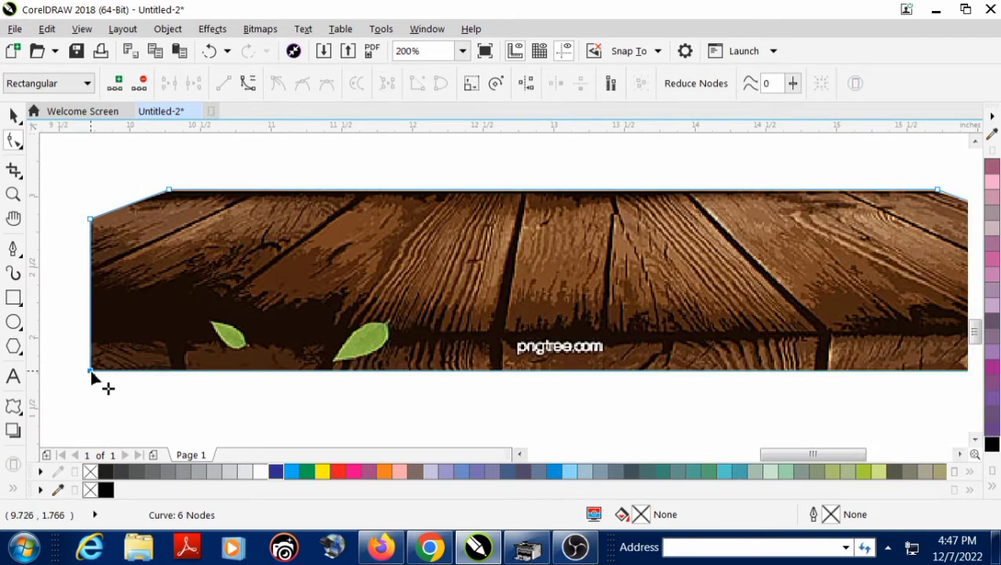
{"action": "left_click_drag", "start_coordinate": [91, 372], "coordinate": [91, 319]}
{"action": "left_click", "coordinate": [14, 117]}
{"action": "left_click", "coordinate": [72, 144]}
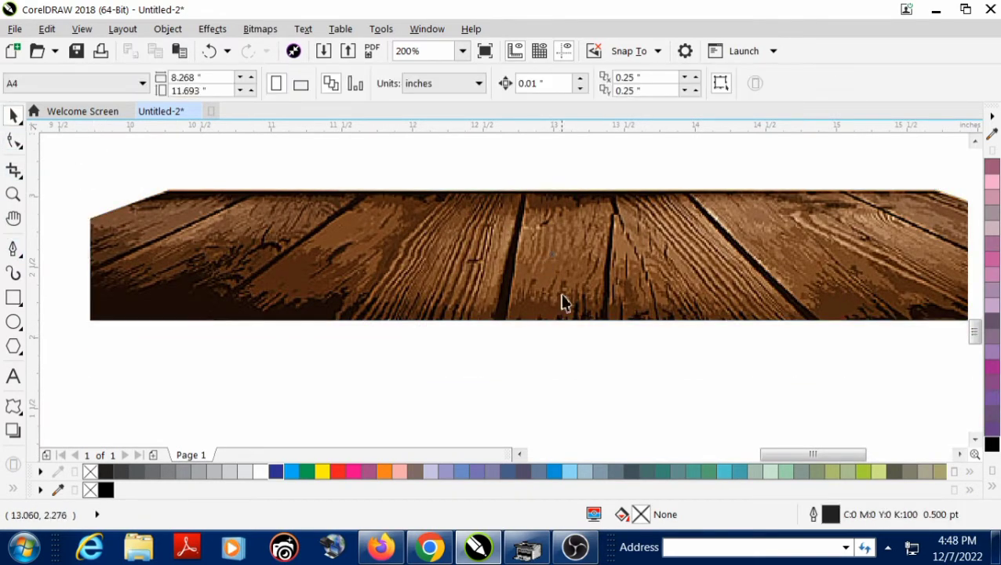
- Place the wooden table cutout inside the black page rectangle as PowerClip content
{"action": "scroll", "coordinate": [560, 308], "scroll_direction": "down", "scroll_amount": 3}
{"action": "scroll", "coordinate": [502, 304], "scroll_direction": "up", "scroll_amount": 1}
{"action": "scroll", "coordinate": [506, 311], "scroll_direction": "down", "scroll_amount": 1}
{"action": "scroll", "coordinate": [485, 315], "scroll_direction": "up", "scroll_amount": 1}
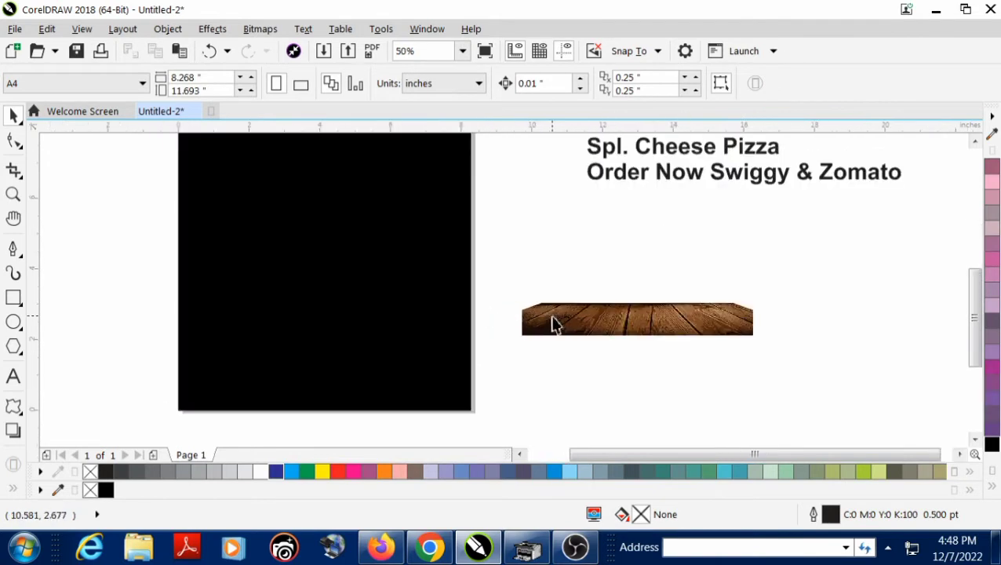
{"action": "left_click", "coordinate": [562, 319]}
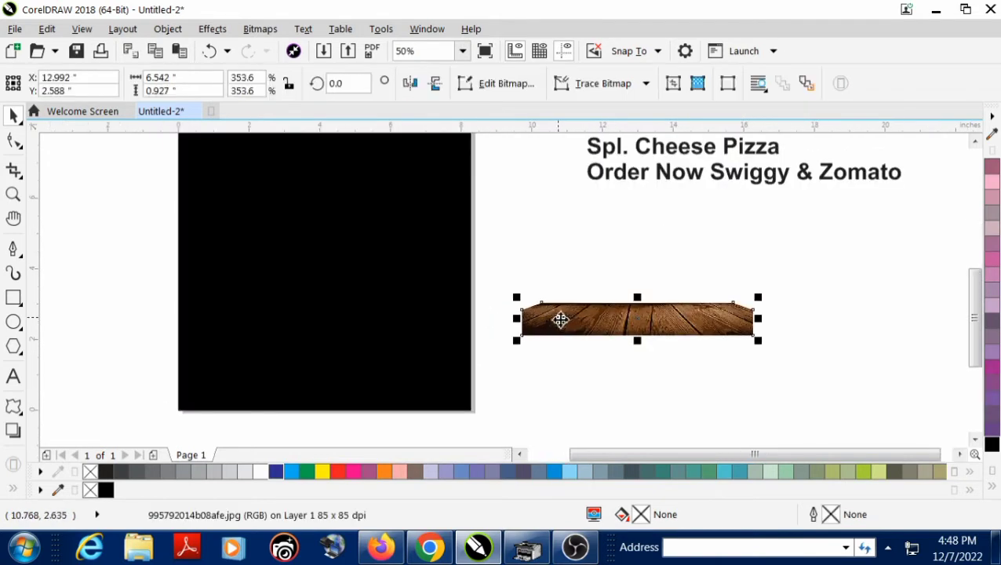
{"action": "left_click", "coordinate": [258, 30]}
{"action": "mouse_move", "coordinate": [217, 35]}
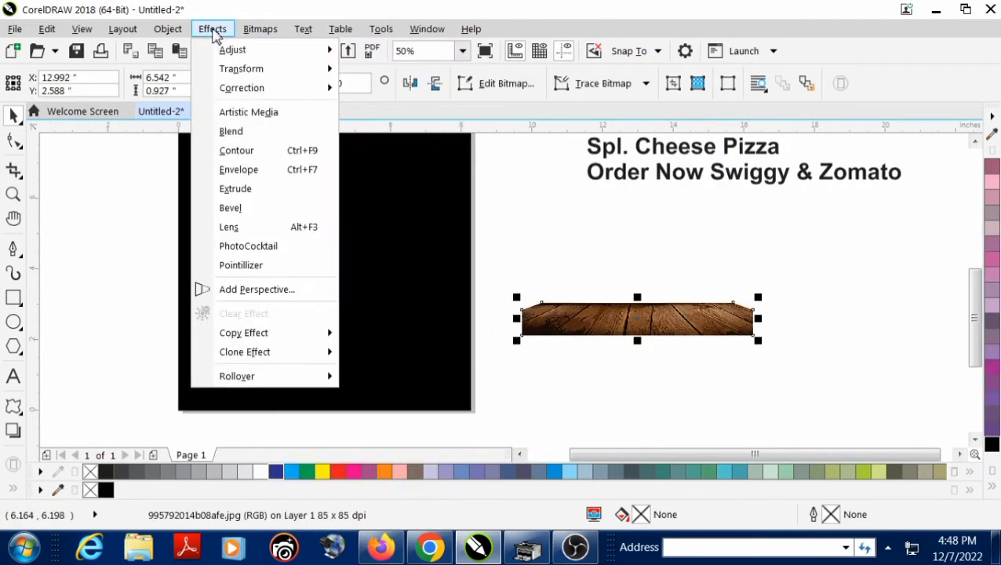
{"action": "mouse_move", "coordinate": [186, 35]}
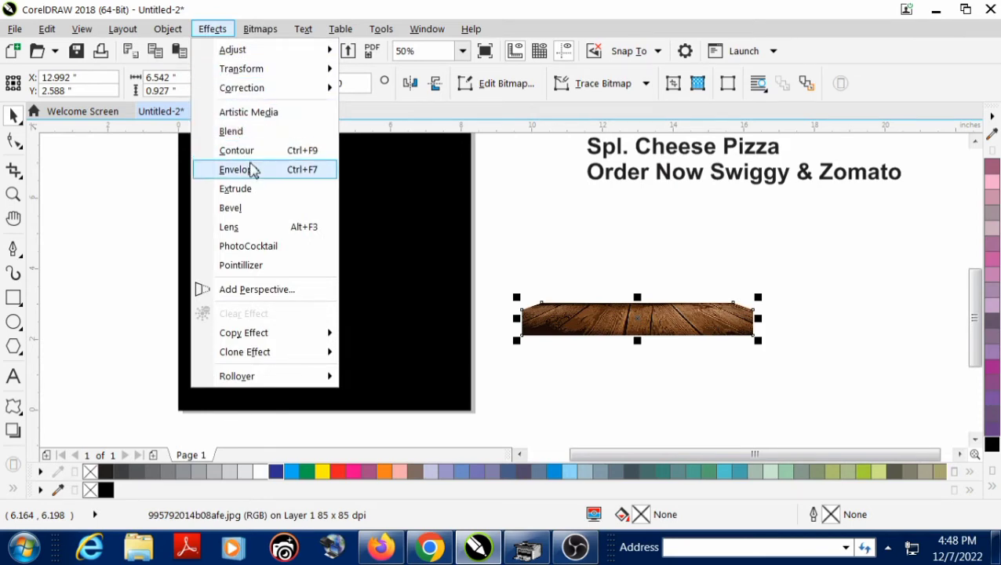
{"action": "mouse_move", "coordinate": [251, 34]}
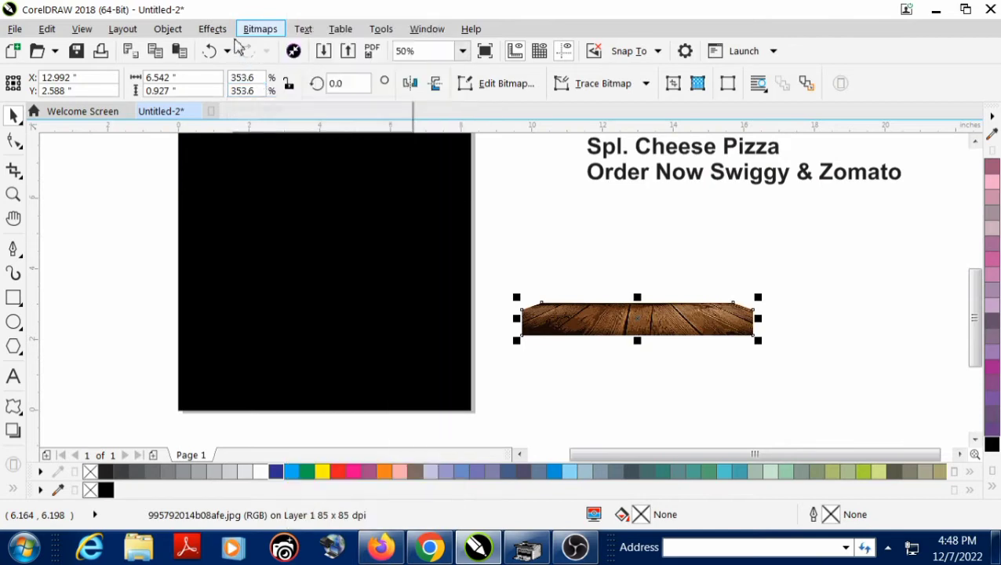
{"action": "left_click", "coordinate": [211, 29]}
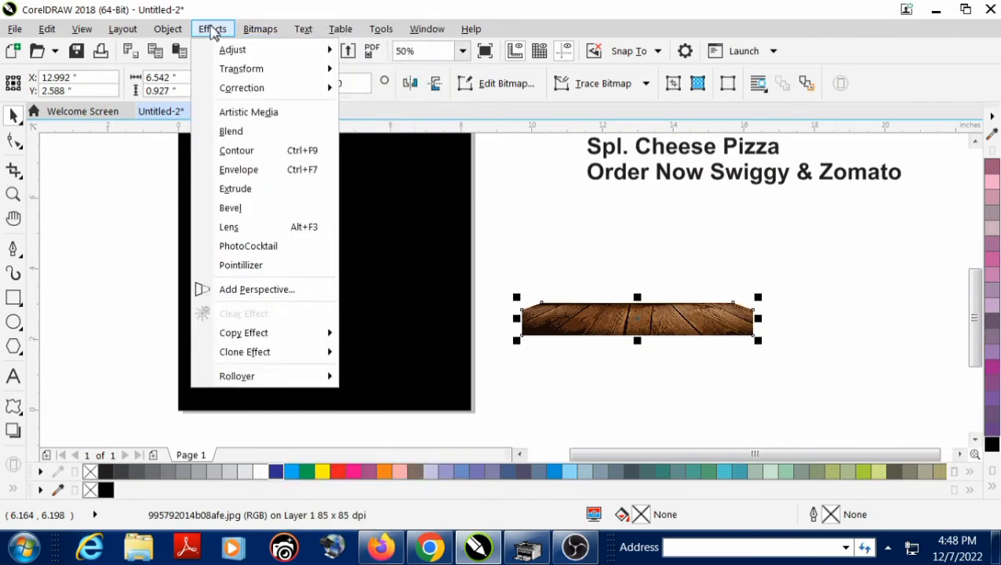
{"action": "mouse_move", "coordinate": [181, 37]}
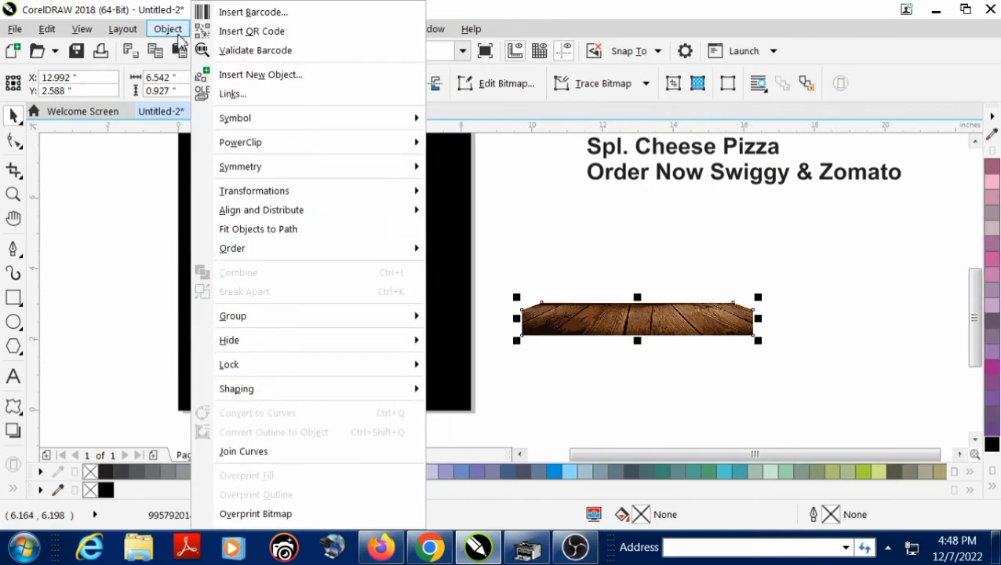
{"action": "mouse_move", "coordinate": [279, 143]}
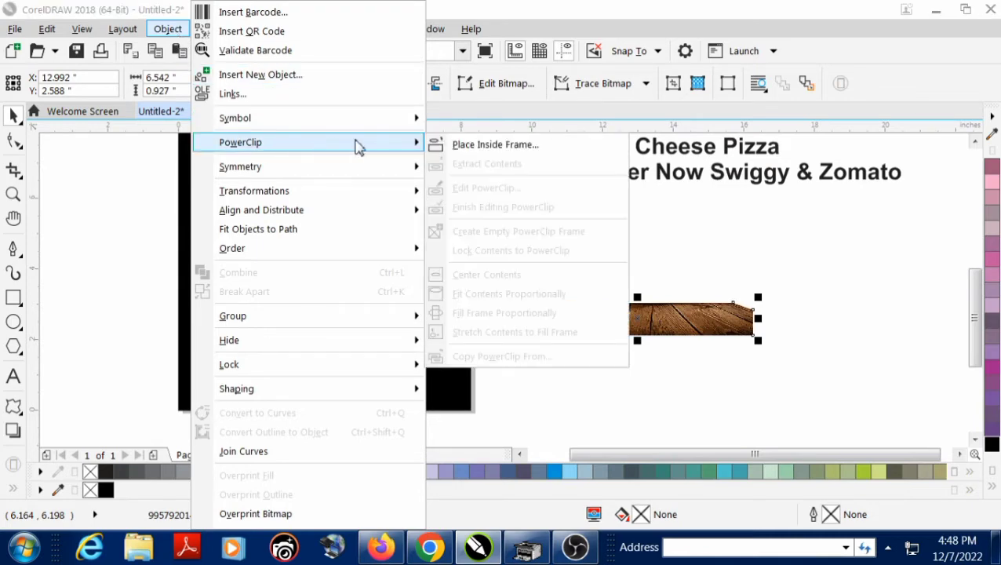
{"action": "left_click", "coordinate": [504, 152]}
{"action": "left_click", "coordinate": [366, 299]}
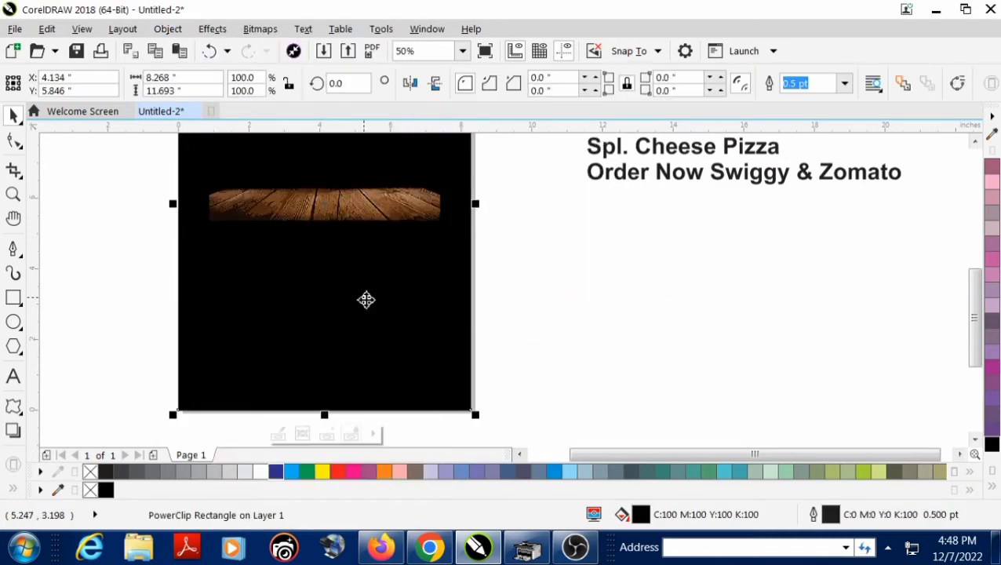
- Edit the black rectangle's PowerClip, move the table to the page's lower end and enlarge it to about 9.14 × 2.65 inches
{"action": "right_click", "coordinate": [366, 300]}
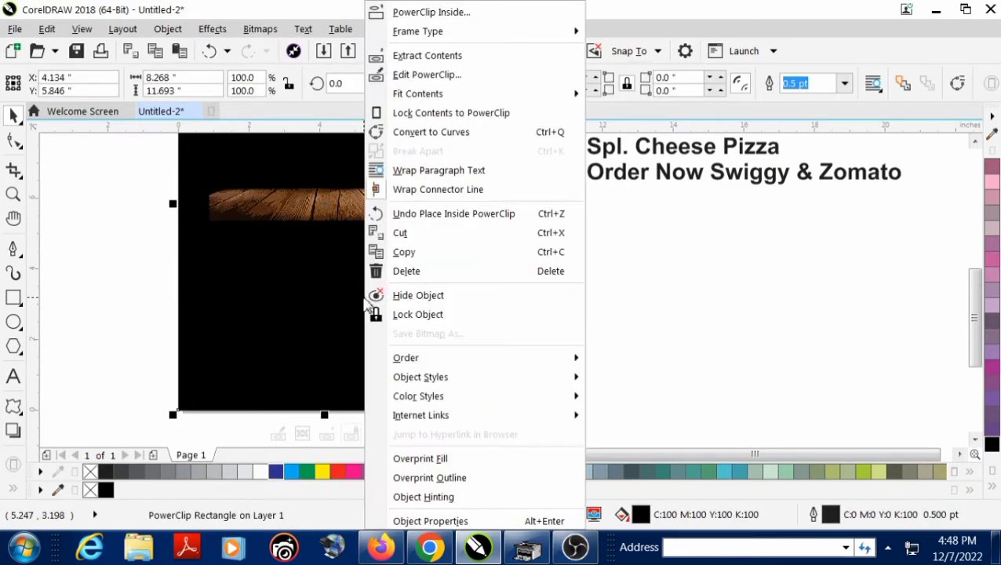
{"action": "left_click", "coordinate": [430, 81]}
{"action": "left_click", "coordinate": [358, 214]}
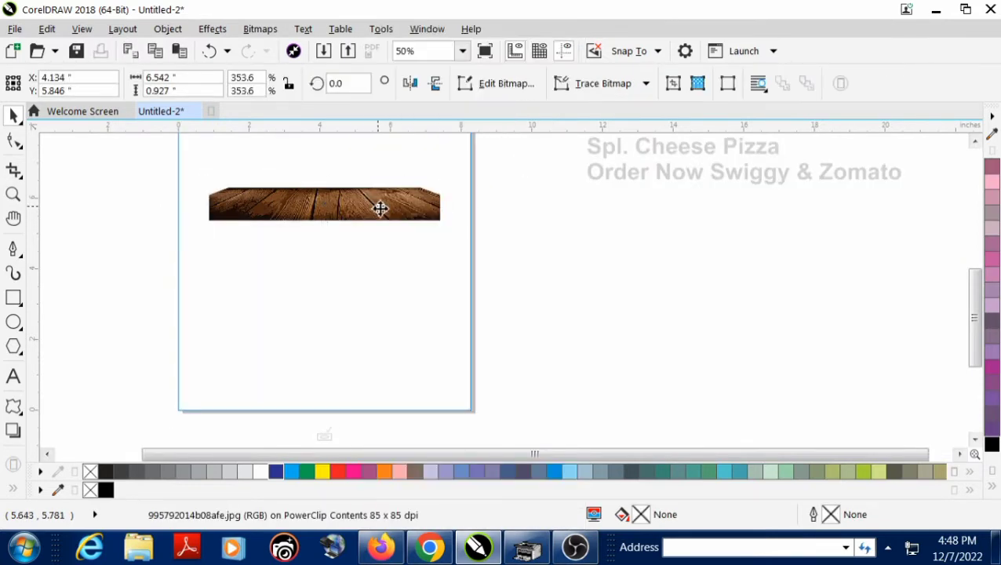
{"action": "left_click_drag", "start_coordinate": [380, 208], "coordinate": [396, 400]}
{"action": "left_click_drag", "start_coordinate": [447, 373], "coordinate": [494, 355]}
{"action": "left_click_drag", "start_coordinate": [321, 368], "coordinate": [324, 319]}
- Scale the table about its centre to about 8.79 × 2.54 inches and finish editing the PowerClip
{"action": "scroll", "coordinate": [482, 442], "scroll_direction": "up", "scroll_amount": 1}
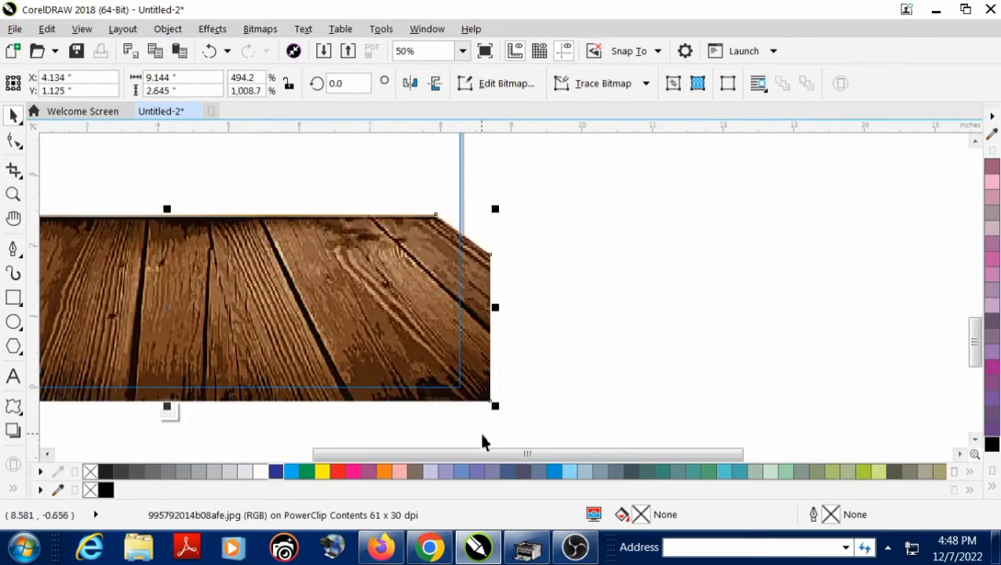
{"action": "left_click_drag", "start_coordinate": [494, 405], "coordinate": [482, 402]}
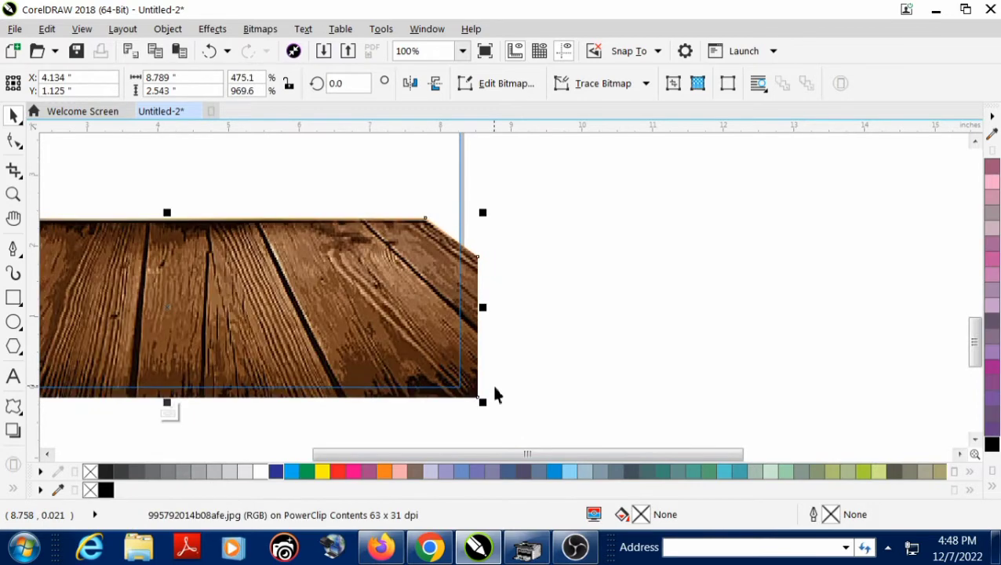
{"action": "scroll", "coordinate": [534, 385], "scroll_direction": "down", "scroll_amount": 1}
{"action": "right_click", "coordinate": [413, 373]}
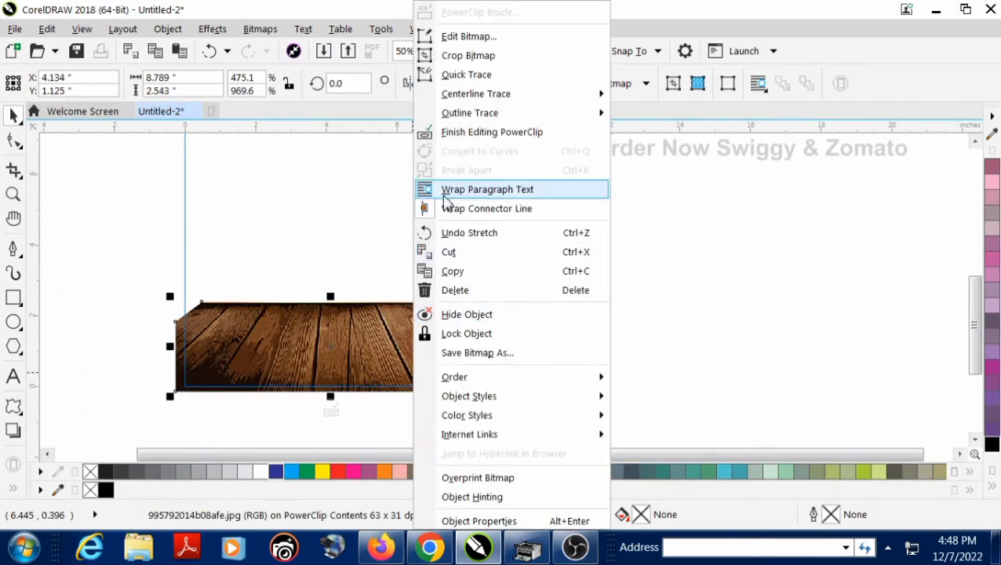
{"action": "left_click", "coordinate": [458, 133]}
{"action": "left_click", "coordinate": [550, 261]}
{"action": "scroll", "coordinate": [549, 262], "scroll_direction": "down", "scroll_amount": 1}
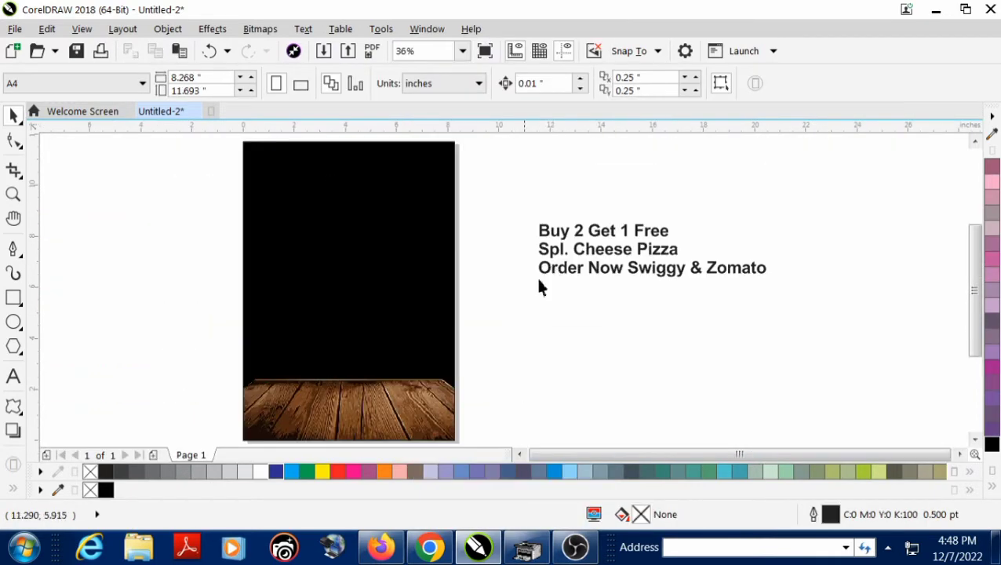
- Reopen the PowerClip contents and lower the table's two upper nodes to trim off the light edge, leaving it about 2.47 inches high
{"action": "scroll", "coordinate": [357, 414], "scroll_direction": "up", "scroll_amount": 2}
{"action": "scroll", "coordinate": [359, 373], "scroll_direction": "down", "scroll_amount": 1}
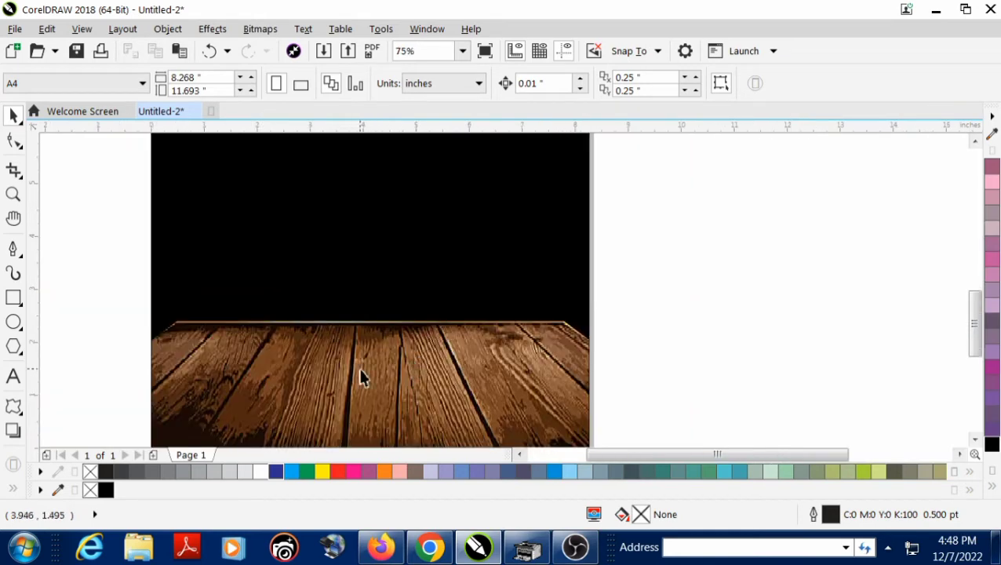
{"action": "right_click", "coordinate": [360, 373]}
{"action": "left_click", "coordinate": [423, 74]}
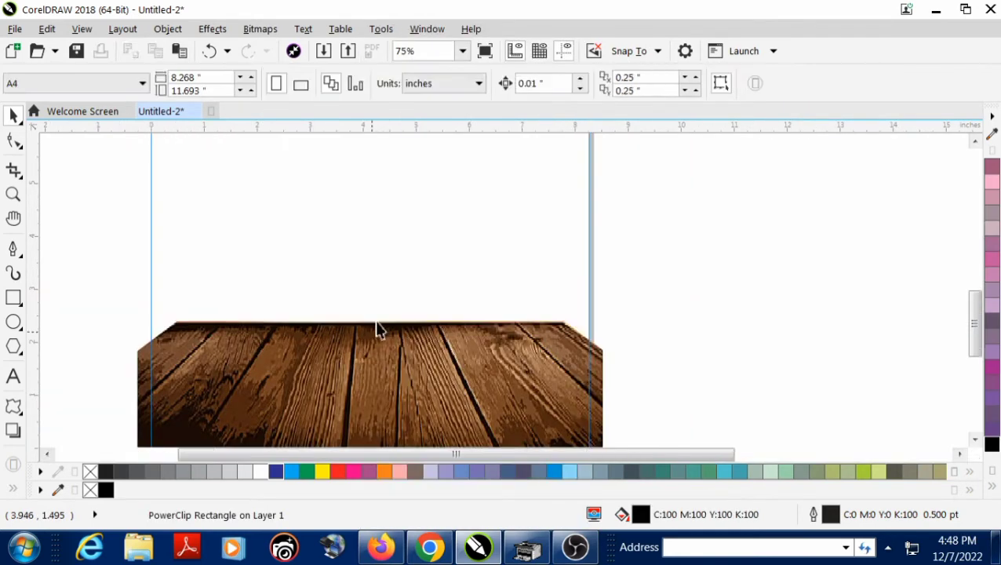
{"action": "left_click", "coordinate": [14, 141]}
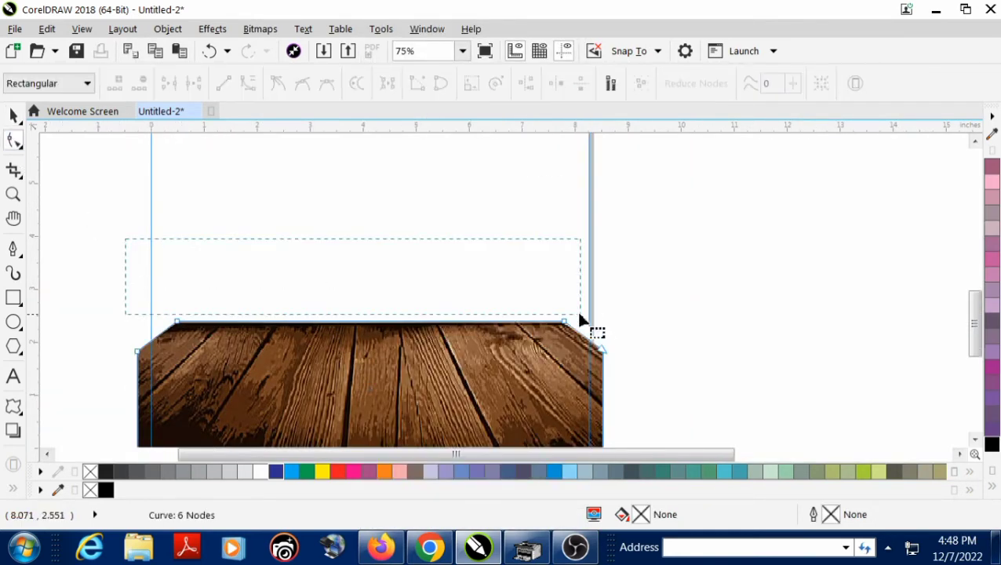
{"action": "left_click_drag", "start_coordinate": [580, 314], "coordinate": [594, 335]}
{"action": "scroll", "coordinate": [186, 322], "scroll_direction": "up", "scroll_amount": 2}
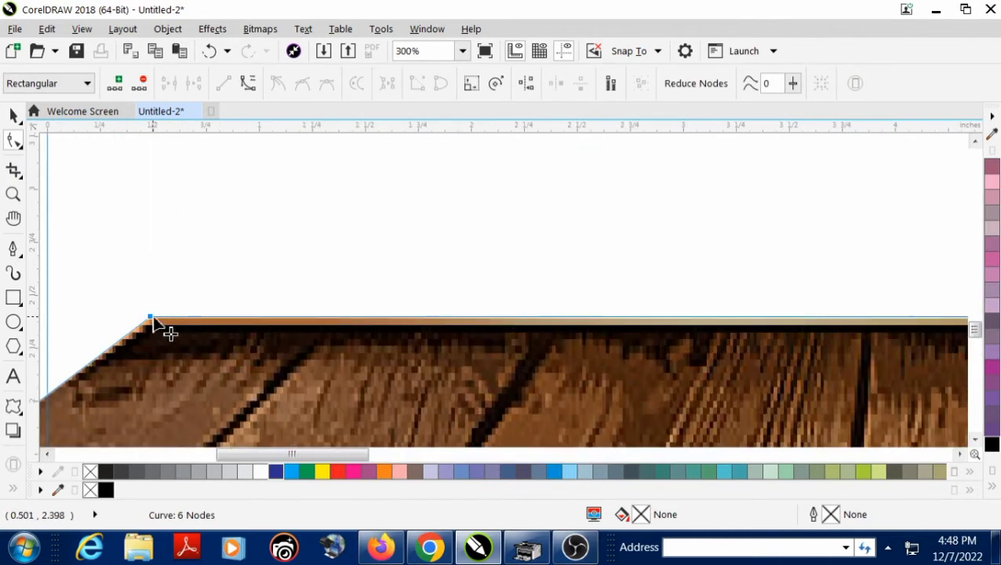
{"action": "left_click_drag", "start_coordinate": [152, 323], "coordinate": [149, 334]}
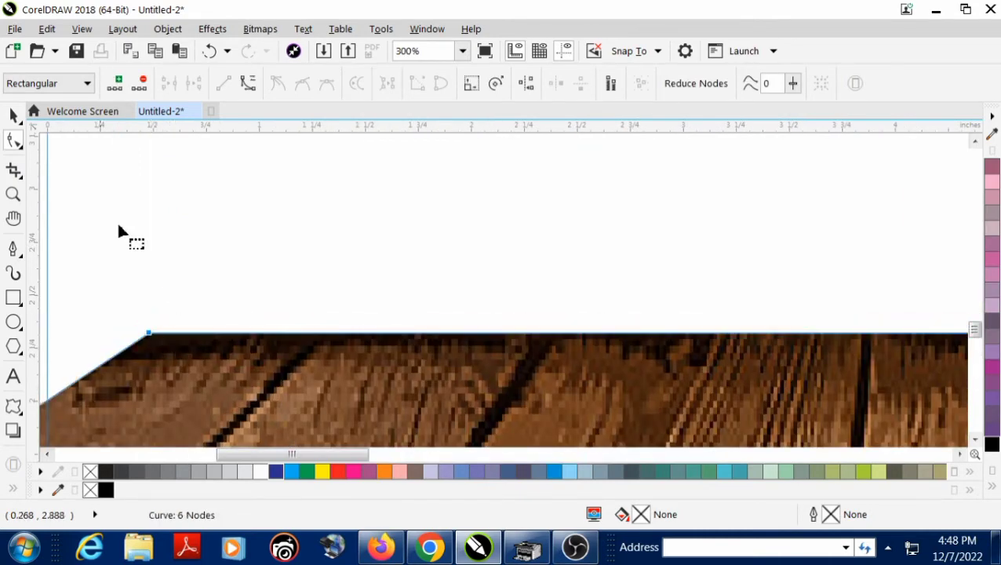
- Finish editing the PowerClip that holds the trimmed table and deselect everything
{"action": "left_click", "coordinate": [20, 123]}
{"action": "scroll", "coordinate": [442, 337], "scroll_direction": "down", "scroll_amount": 2}
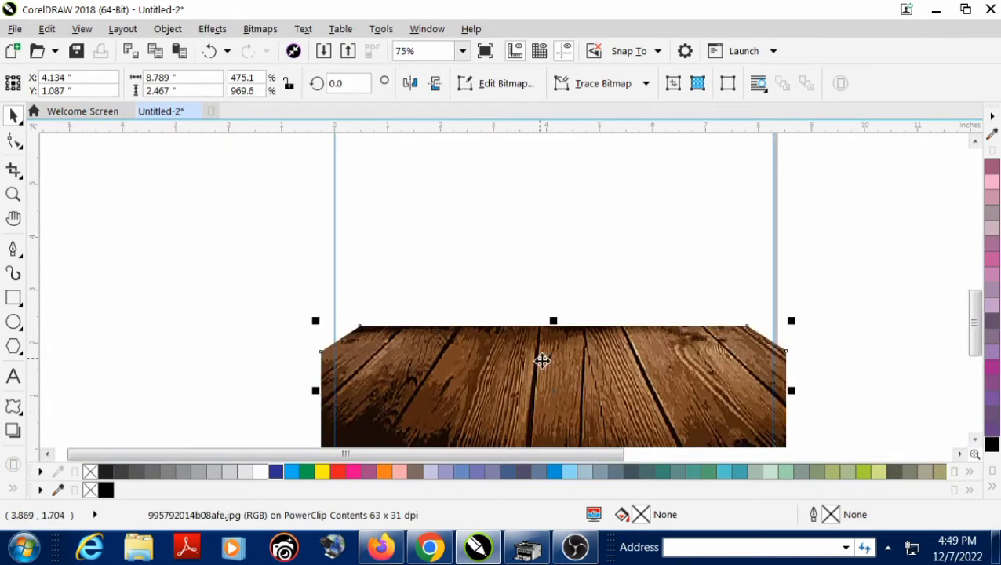
{"action": "right_click", "coordinate": [540, 359]}
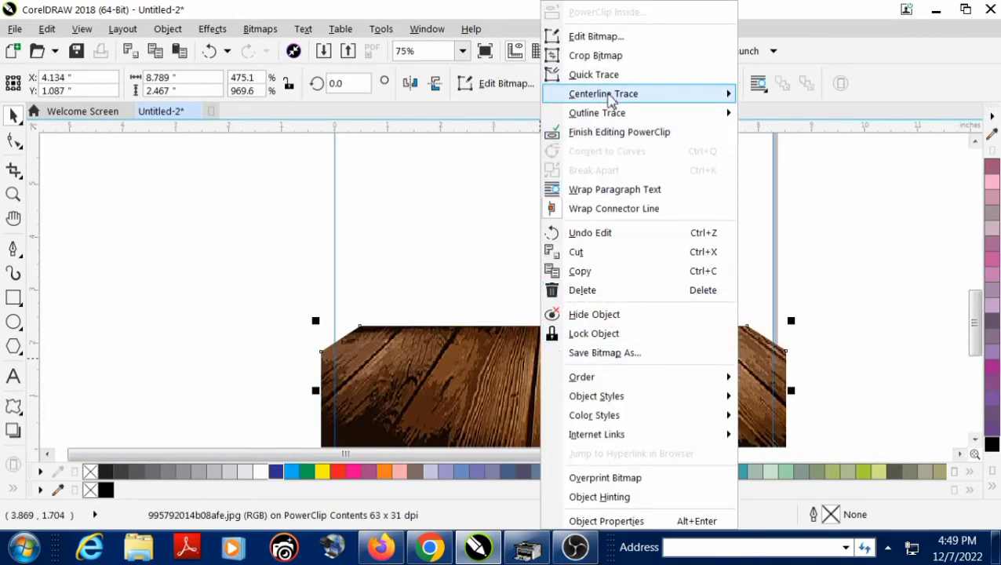
{"action": "left_click", "coordinate": [604, 131]}
{"action": "left_click", "coordinate": [235, 271]}
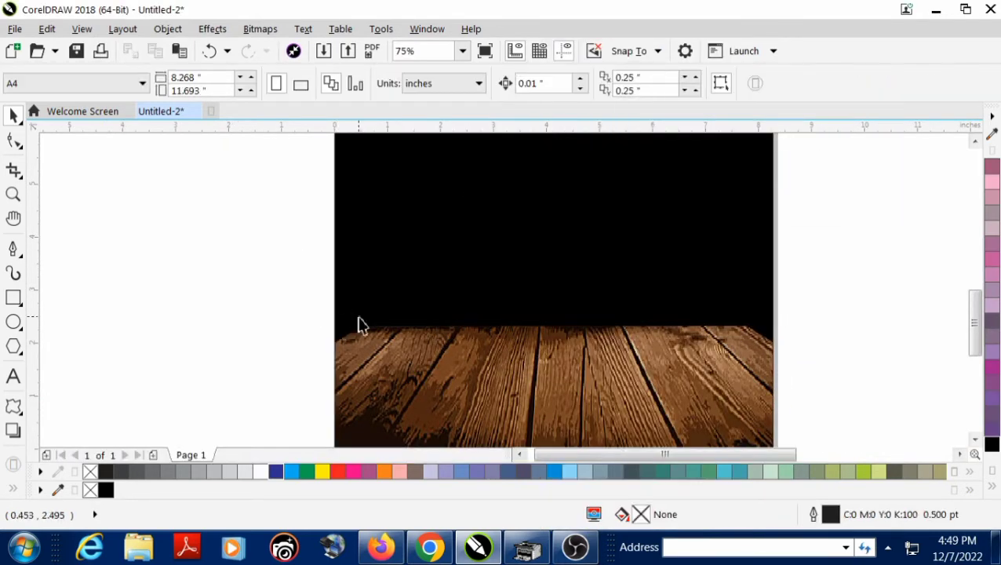
{"action": "scroll", "coordinate": [373, 419], "scroll_direction": "down", "scroll_amount": 2}
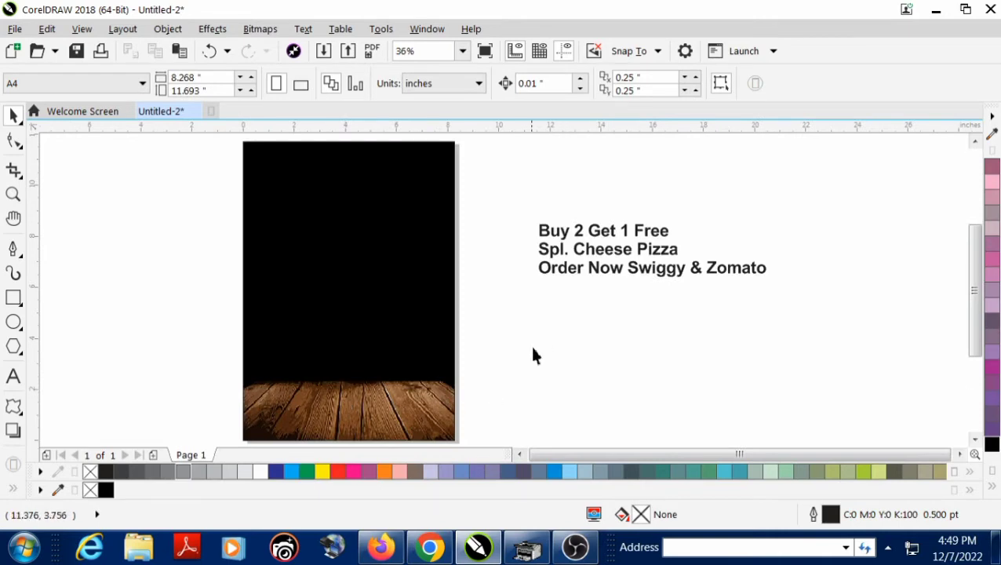
- Import the pizza picture 04883229aaa10693e1966b39142ad4a9 from Downloads and place it beside the page, about 9.83 × 4.55 inches
{"action": "scroll", "coordinate": [533, 354], "scroll_direction": "up", "scroll_amount": 1}
{"action": "right_click", "coordinate": [559, 355]}
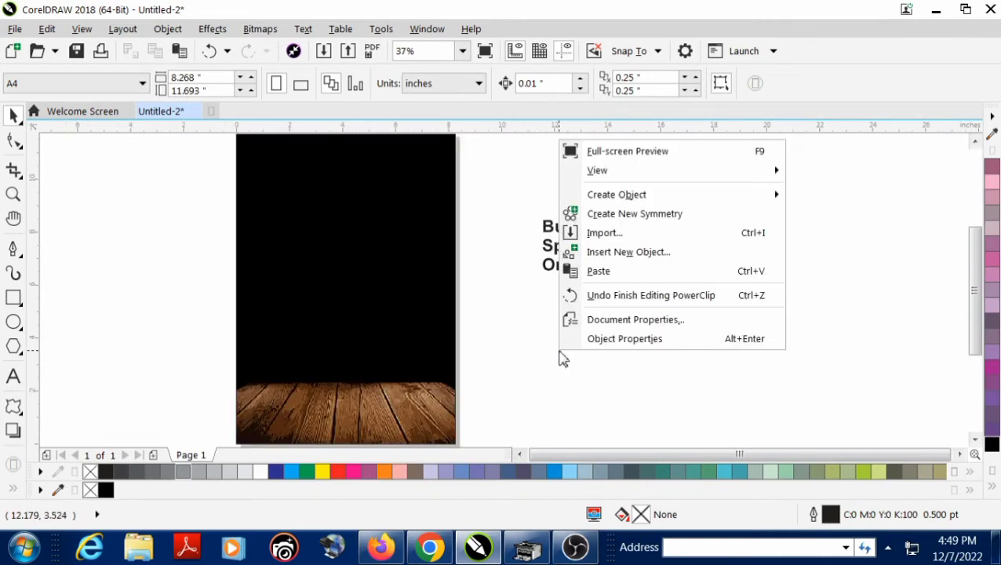
{"action": "left_click", "coordinate": [625, 240]}
{"action": "left_click", "coordinate": [719, 304]}
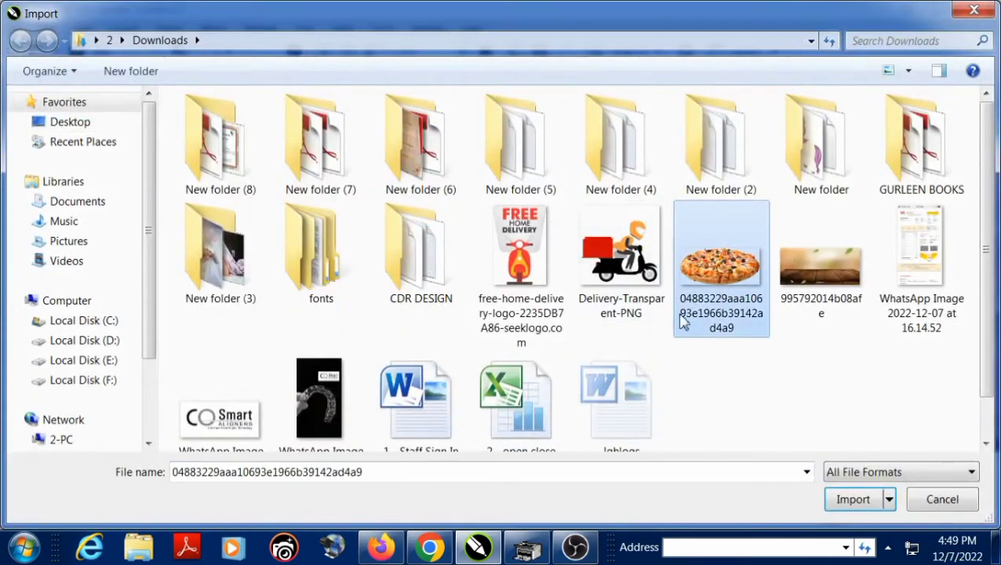
{"action": "double_click", "coordinate": [714, 292]}
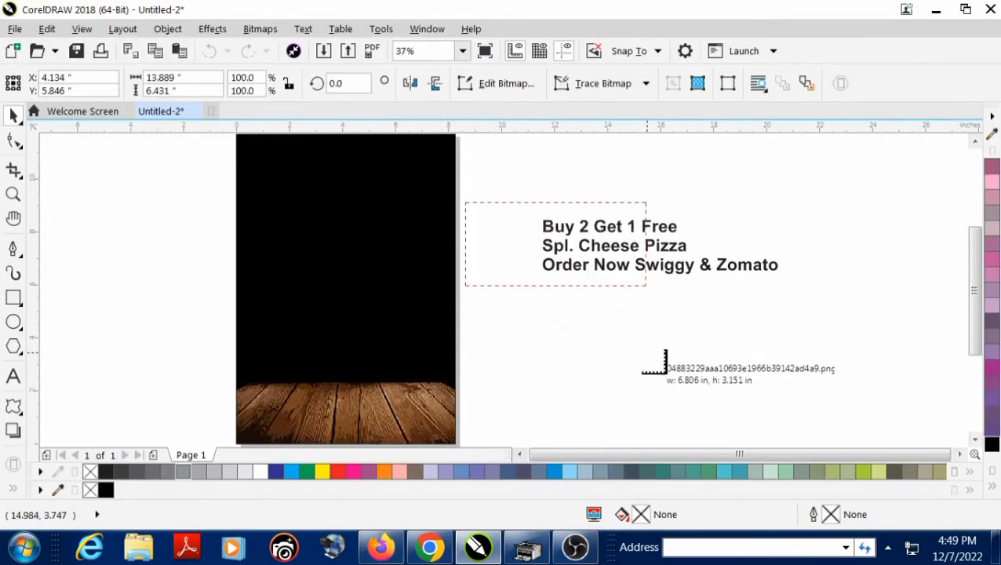
{"action": "left_click_drag", "start_coordinate": [666, 368], "coordinate": [729, 401]}
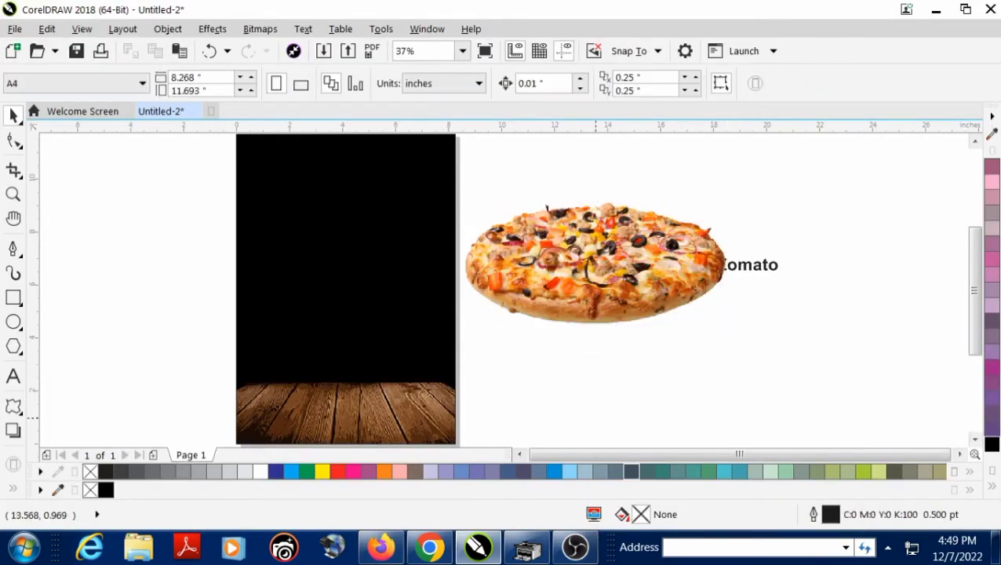
- Place the pizza picture inside the black page rectangle as PowerClip content
{"action": "left_click", "coordinate": [569, 290]}
{"action": "left_click", "coordinate": [252, 32]}
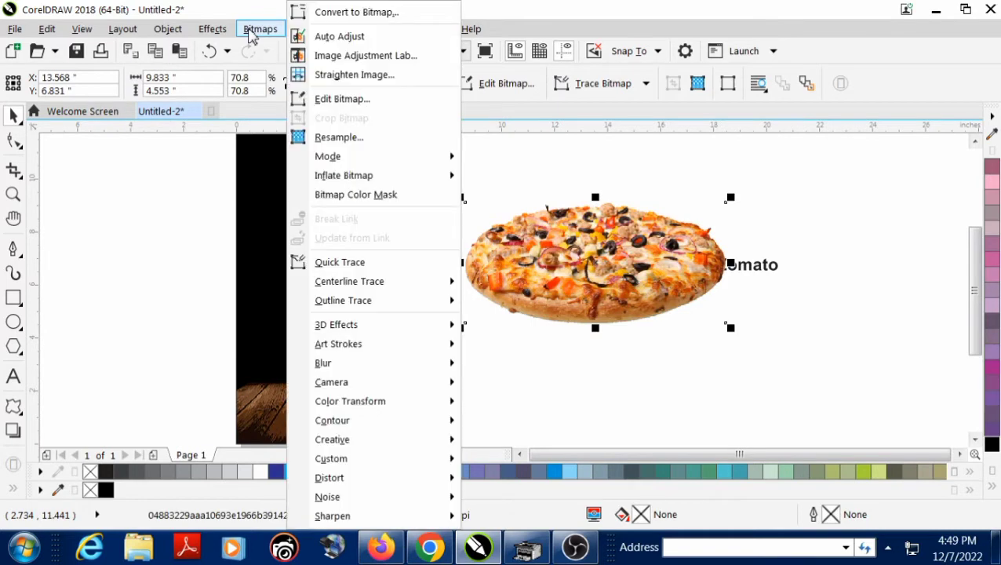
{"action": "mouse_move", "coordinate": [217, 37]}
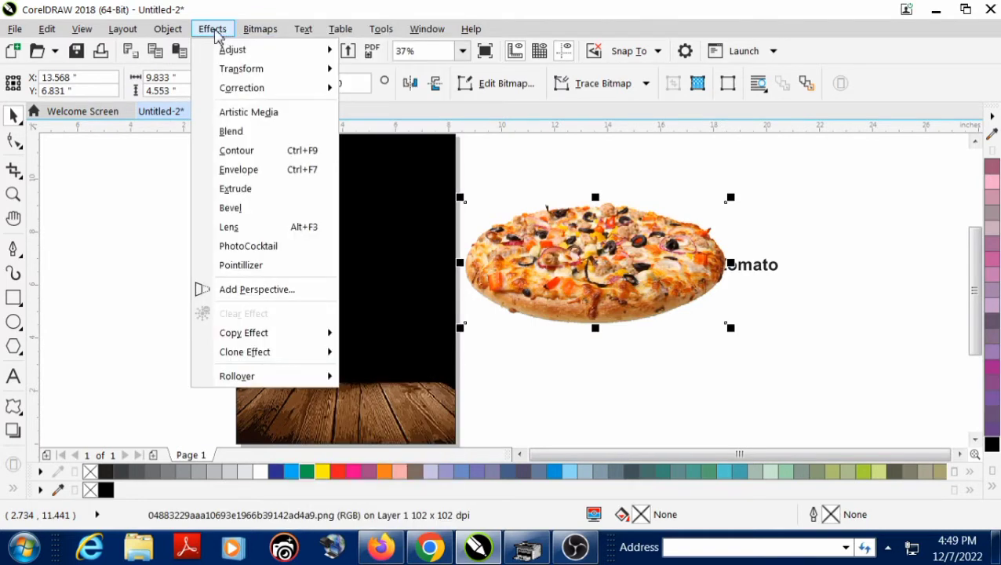
{"action": "left_click", "coordinate": [215, 29]}
{"action": "left_click", "coordinate": [254, 33]}
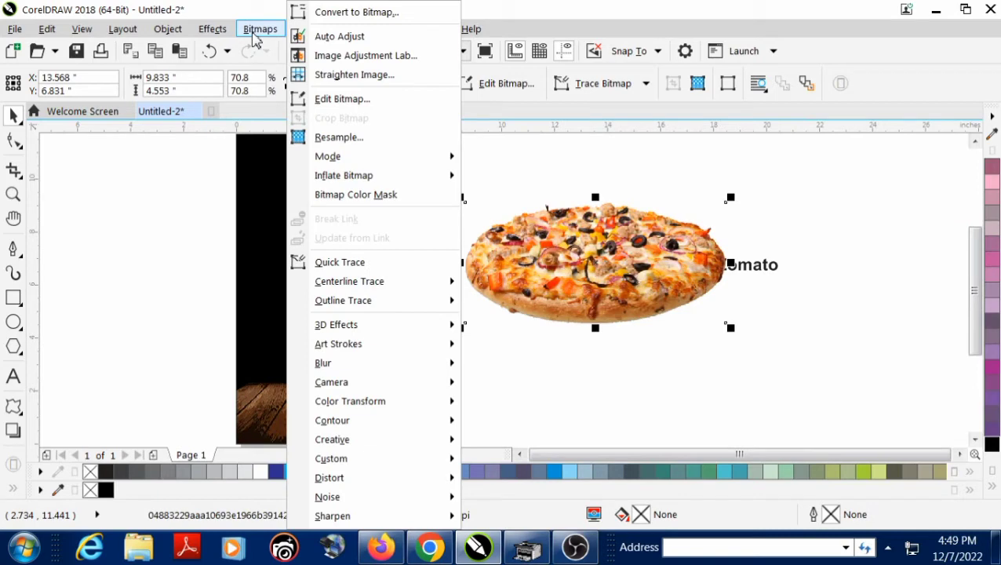
{"action": "mouse_move", "coordinate": [182, 32]}
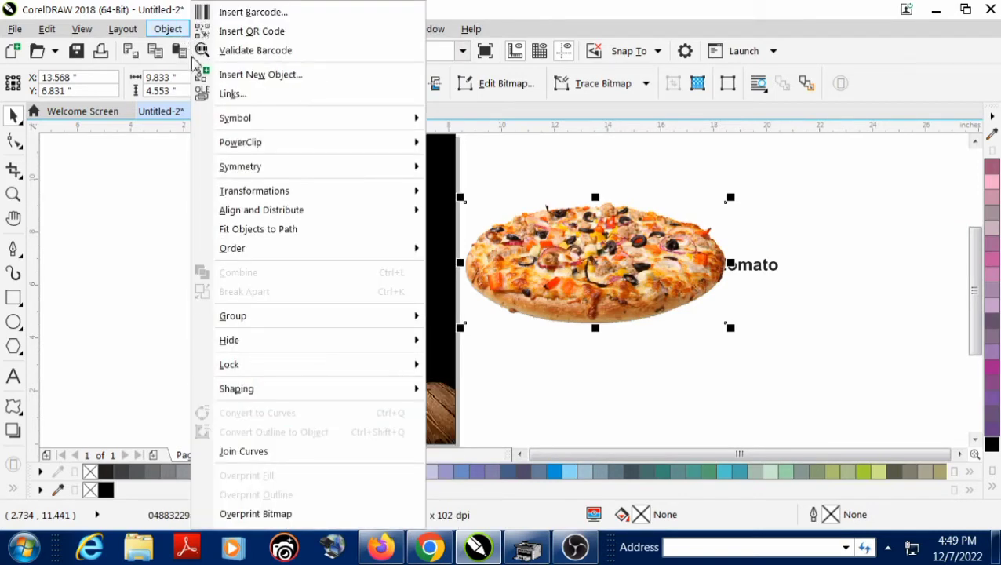
{"action": "left_click", "coordinate": [460, 152]}
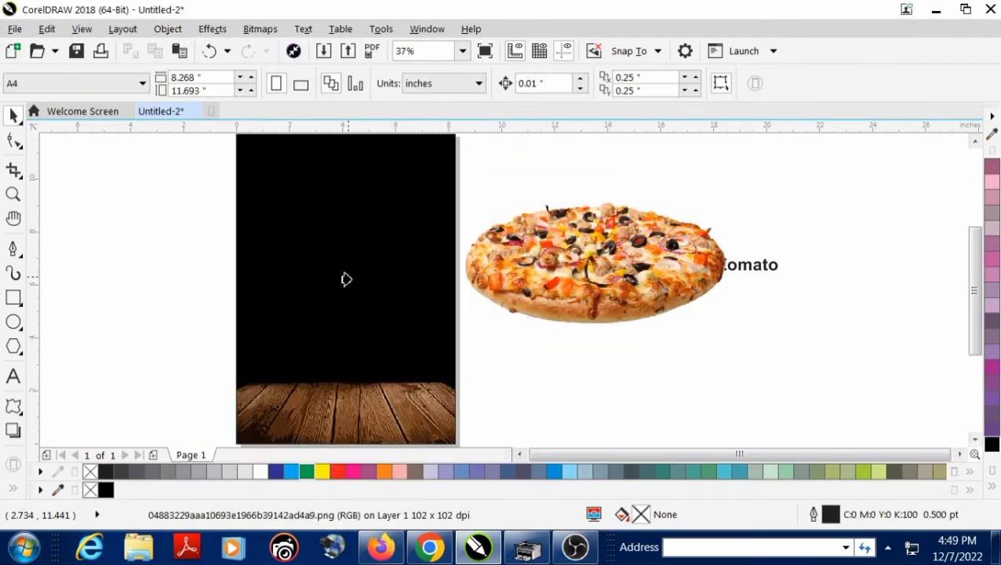
{"action": "left_click", "coordinate": [345, 279]}
- Open the PowerClip contents, shrink the pizza to about 7.15 × 3.31 inches and place it on a slightly raised table
{"action": "right_click", "coordinate": [351, 279]}
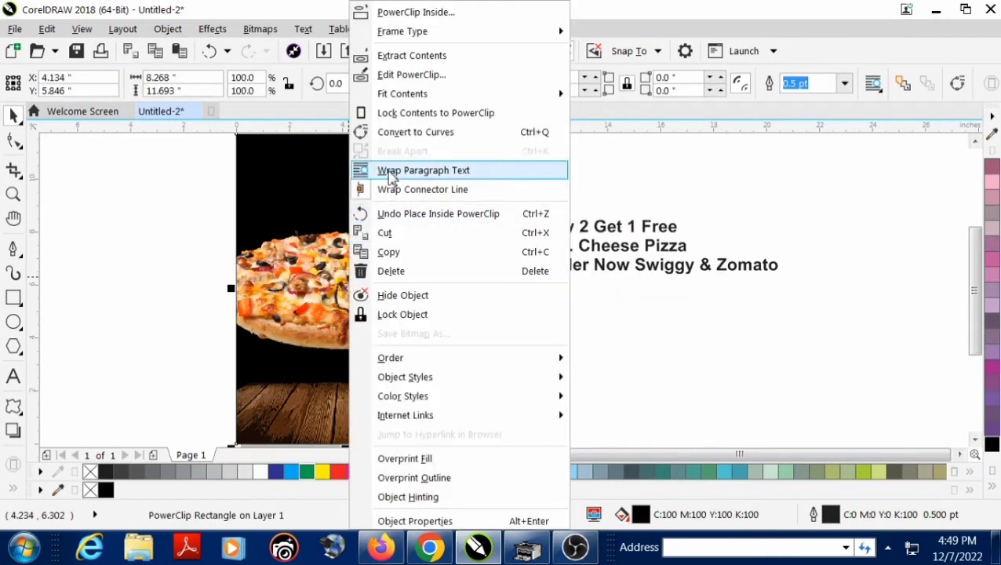
{"action": "left_click", "coordinate": [394, 73]}
{"action": "right_click", "coordinate": [362, 304]}
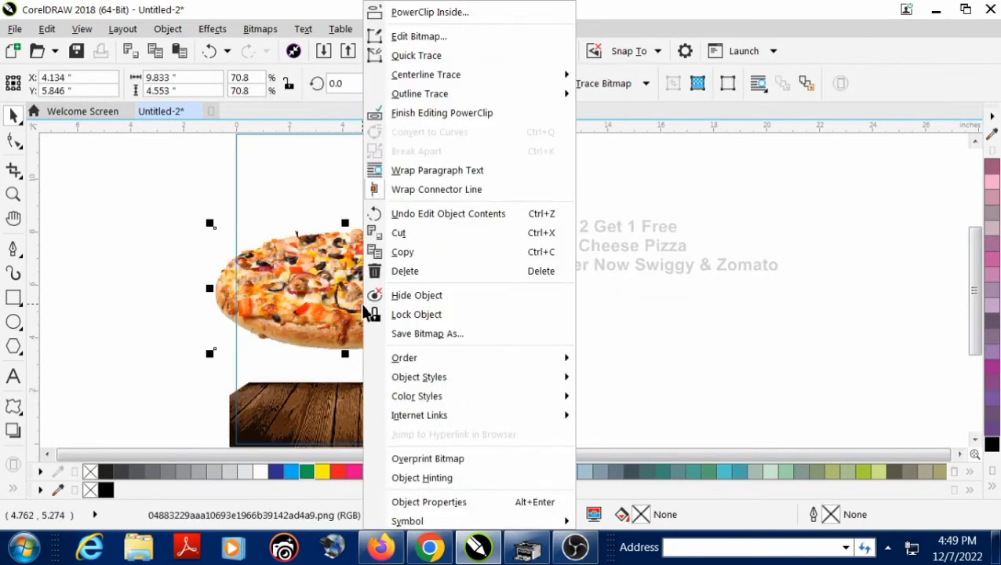
{"action": "left_click", "coordinate": [329, 289]}
{"action": "left_click_drag", "start_coordinate": [485, 360], "coordinate": [446, 357]}
{"action": "left_click_drag", "start_coordinate": [387, 319], "coordinate": [346, 357]}
{"action": "left_click", "coordinate": [362, 405]}
{"action": "left_click", "coordinate": [349, 335]}
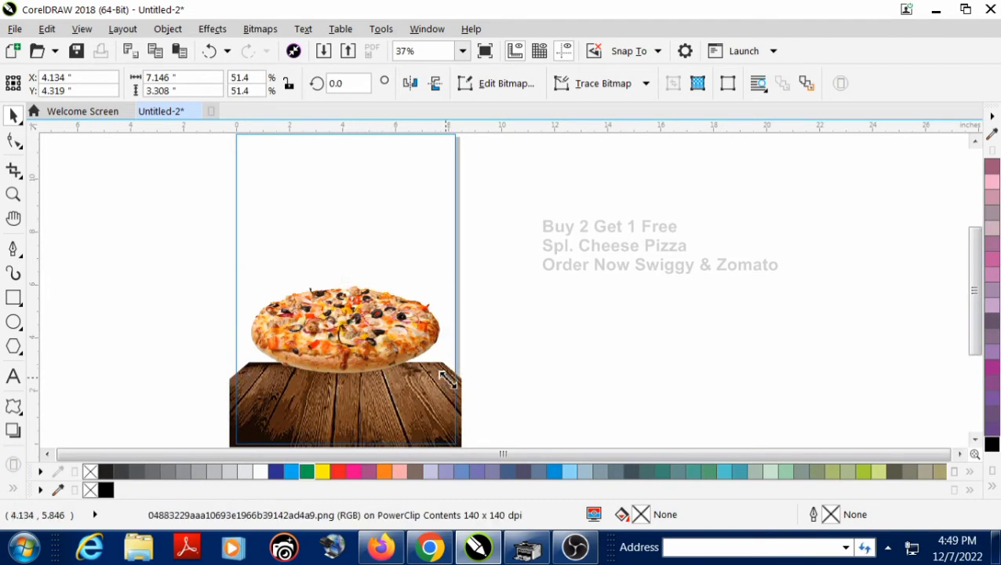
- Enlarge the pizza to about 7.54 × 3.49 inches, raise it slightly above the table and finish editing the PowerClip
{"action": "left_click_drag", "start_coordinate": [443, 375], "coordinate": [449, 384]}
{"action": "scroll", "coordinate": [374, 367], "scroll_direction": "up", "scroll_amount": 2}
{"action": "left_click_drag", "start_coordinate": [374, 367], "coordinate": [408, 349]}
{"action": "right_click", "coordinate": [449, 322]}
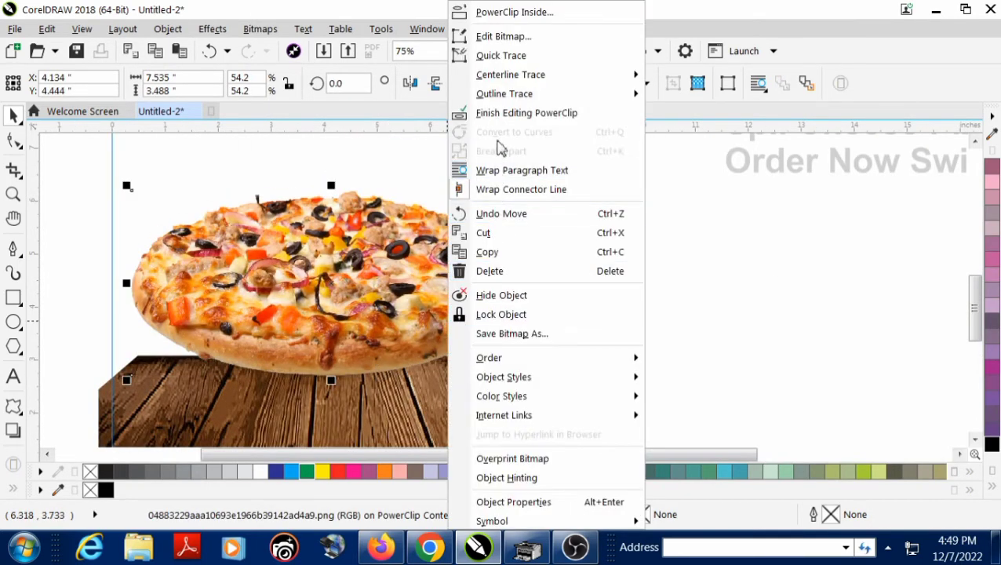
{"action": "left_click", "coordinate": [504, 114]}
{"action": "scroll", "coordinate": [624, 263], "scroll_direction": "down", "scroll_amount": 2}
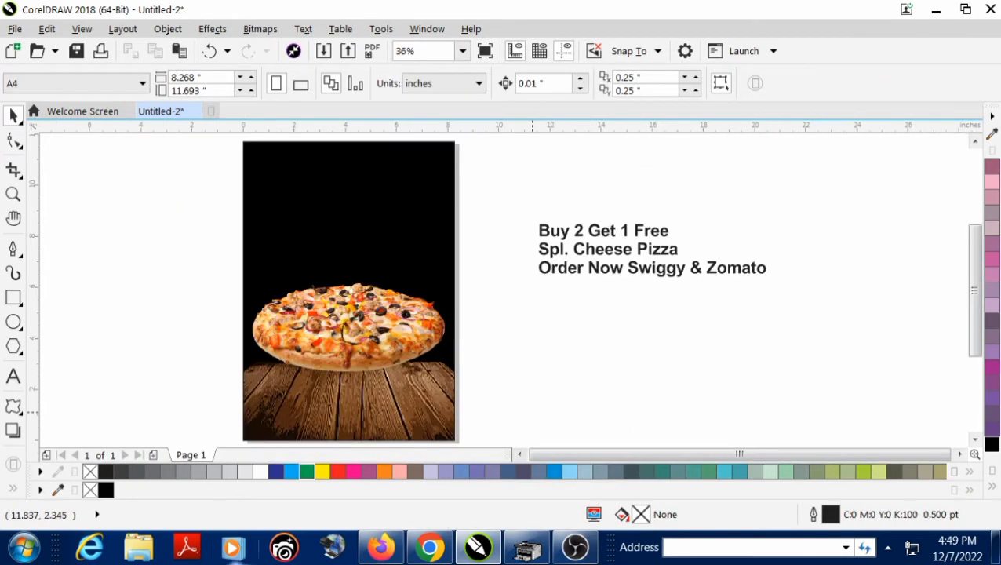
- Reopen the PowerClip, shrink the pizza to about 6.80 × 3.15 inches, lower it with the table, and finish editing
{"action": "scroll", "coordinate": [384, 335], "scroll_direction": "up", "scroll_amount": 1}
{"action": "right_click", "coordinate": [363, 340]}
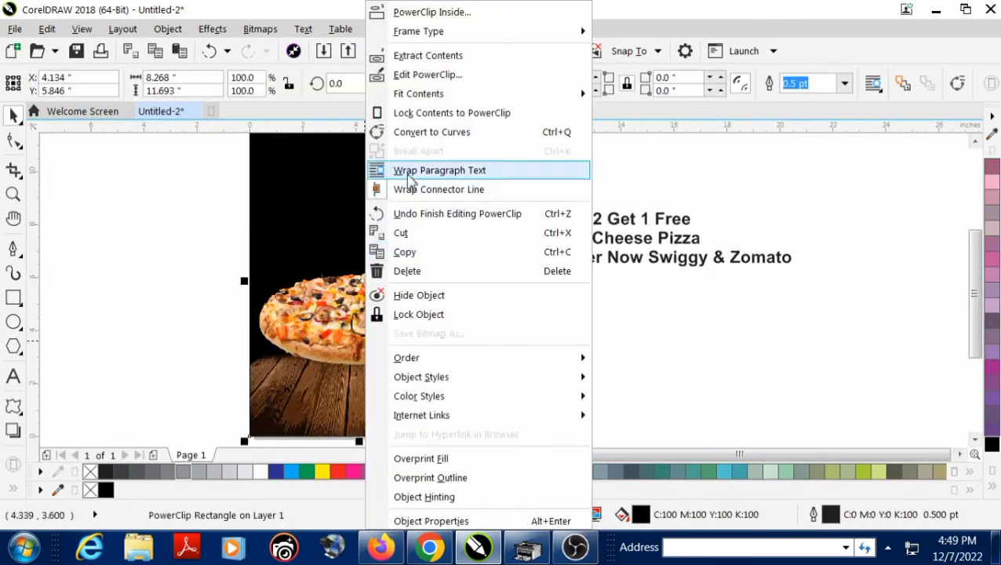
{"action": "left_click", "coordinate": [430, 74]}
{"action": "right_click", "coordinate": [382, 299]}
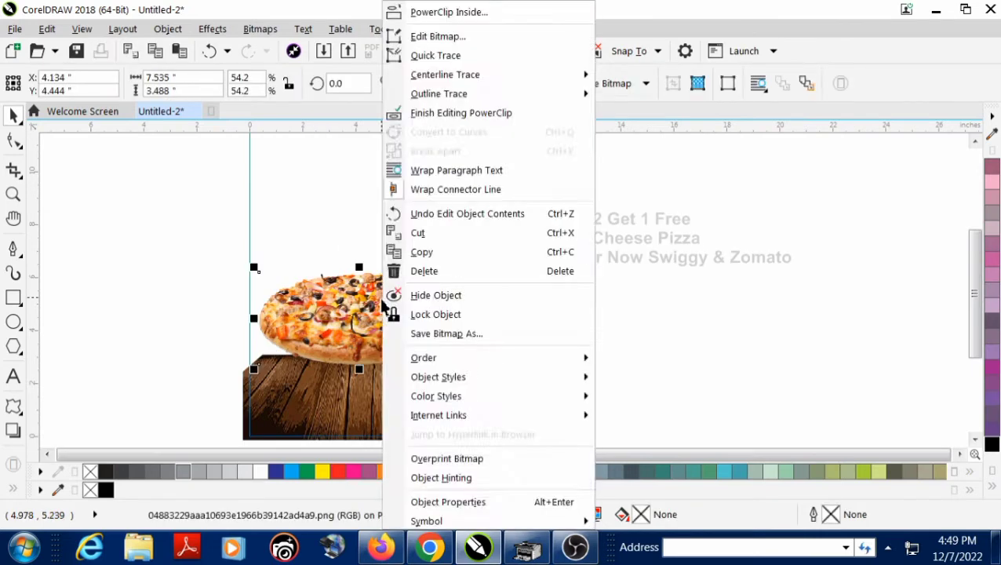
{"action": "key", "text": "Escape"}
{"action": "mouse_move", "coordinate": [462, 370]}
{"action": "left_mouse_down"}
{"action": "mouse_move", "coordinate": [443, 367]}
{"action": "mouse_move", "coordinate": [458, 371]}
{"action": "left_mouse_up"}
{"action": "left_click", "coordinate": [393, 373]}
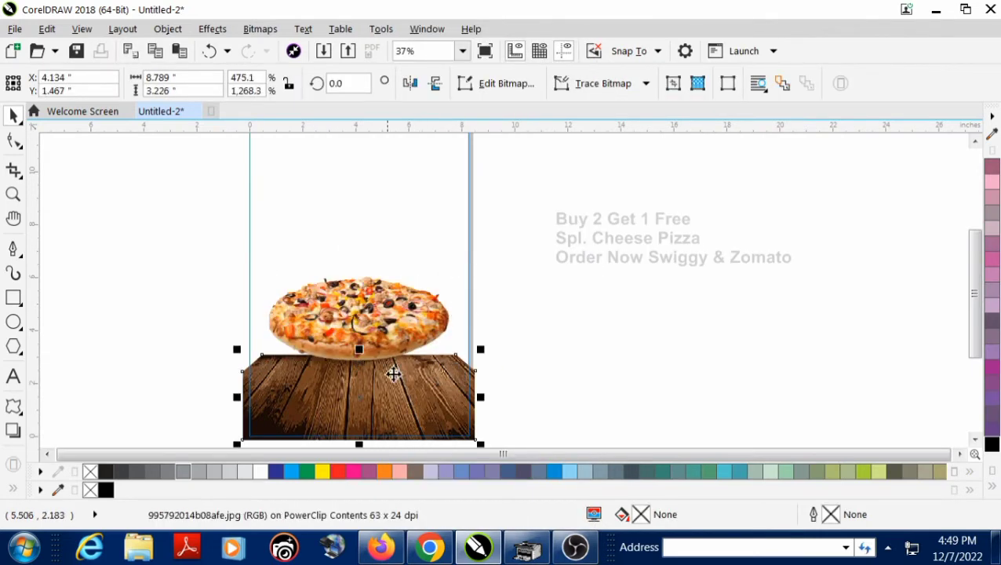
{"action": "left_click_drag", "start_coordinate": [373, 363], "coordinate": [375, 382]}
{"action": "left_click_drag", "start_coordinate": [375, 326], "coordinate": [422, 346]}
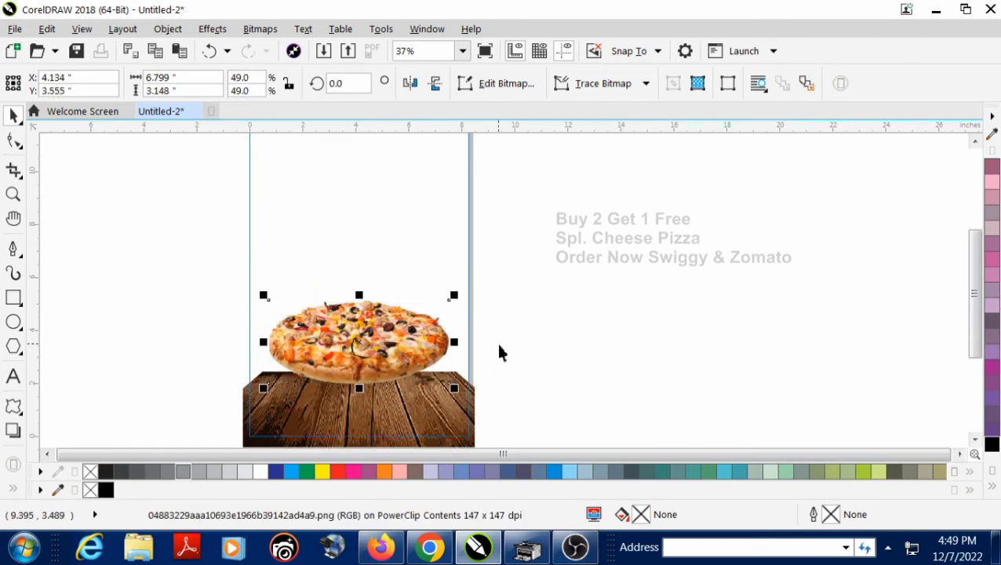
{"action": "right_click", "coordinate": [415, 345]}
{"action": "left_click", "coordinate": [463, 114]}
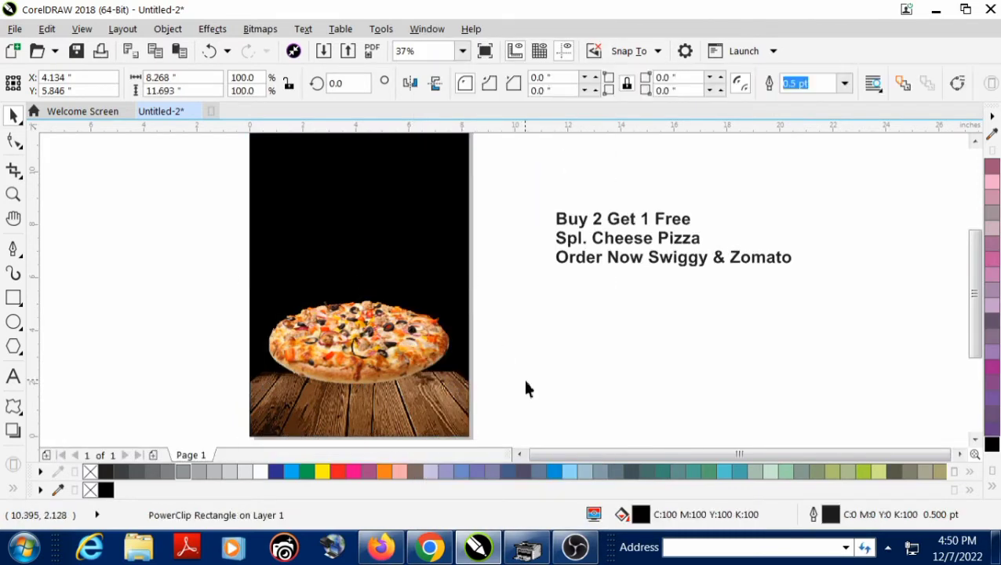
{"action": "left_click", "coordinate": [500, 382]}
{"action": "scroll", "coordinate": [500, 382], "scroll_direction": "down", "scroll_amount": 1}
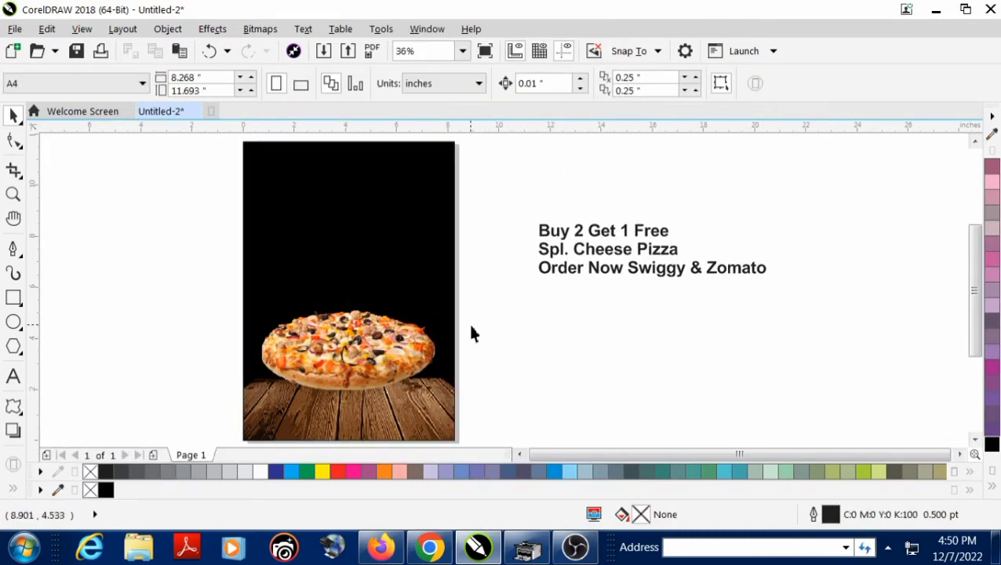
- Break the three-line offer text beside the page apart into separate lines
{"action": "scroll", "coordinate": [469, 327], "scroll_direction": "up", "scroll_amount": 1}
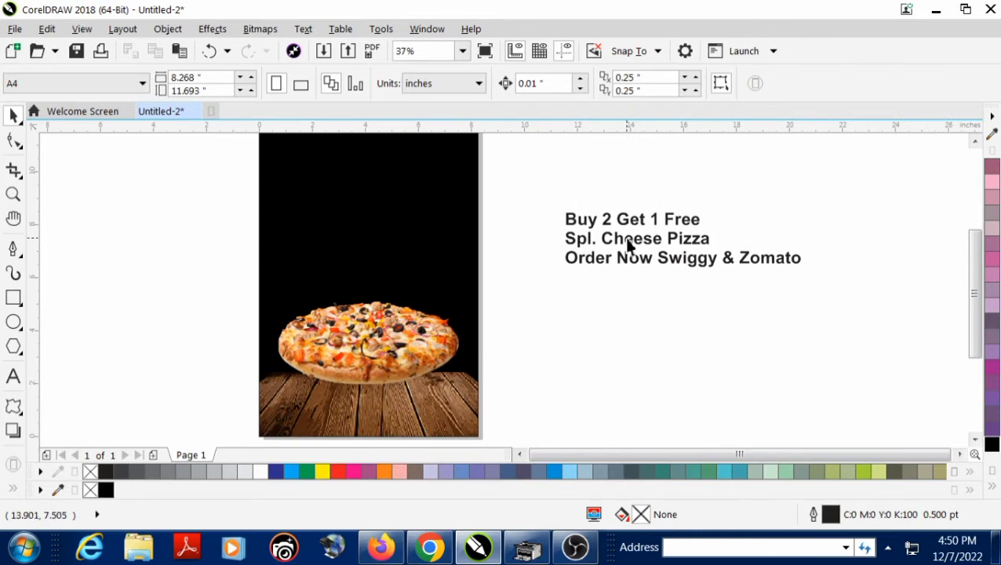
{"action": "left_click", "coordinate": [628, 245]}
{"action": "left_click", "coordinate": [261, 32]}
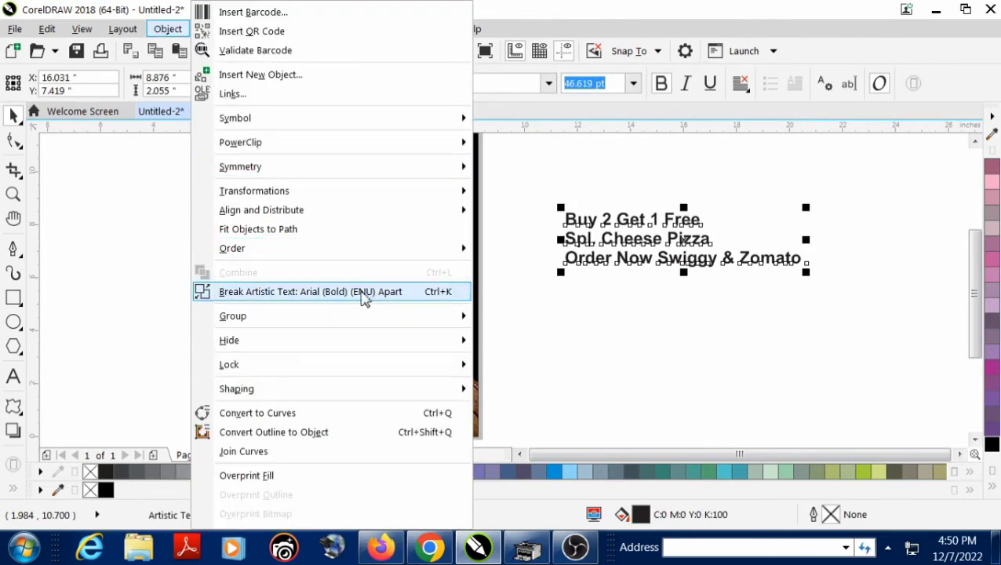
{"action": "left_click", "coordinate": [371, 298]}
{"action": "left_click", "coordinate": [595, 302]}
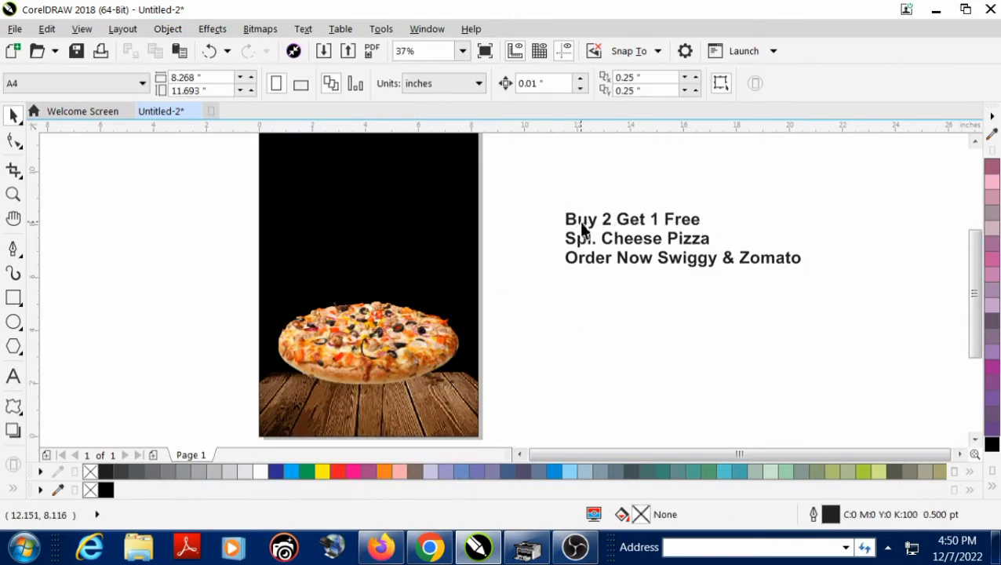
- Spread the three separated text lines apart in the empty area beside the page
{"action": "left_click_drag", "start_coordinate": [579, 221], "coordinate": [573, 217]}
{"action": "left_click_drag", "start_coordinate": [575, 235], "coordinate": [559, 212]}
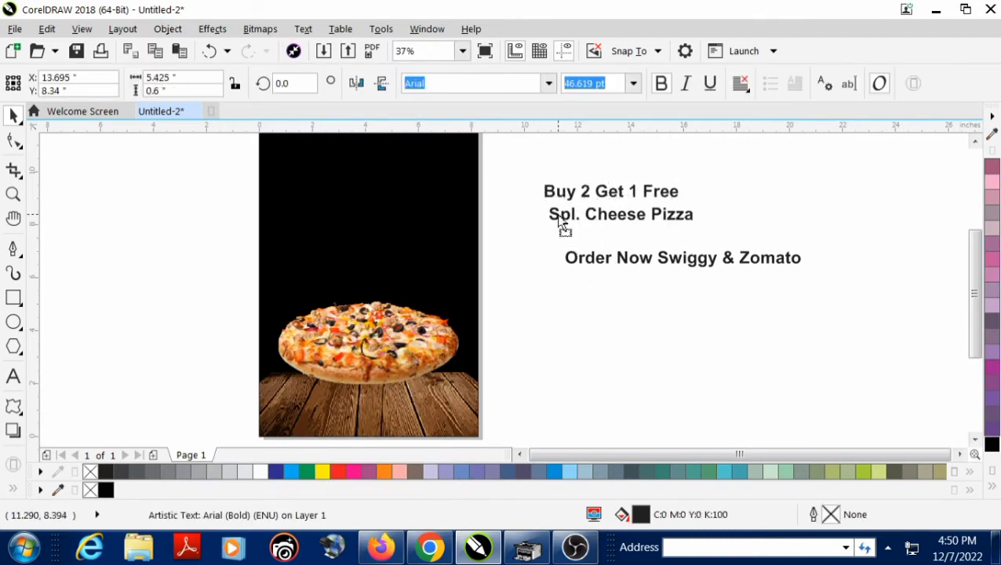
{"action": "left_click", "coordinate": [607, 271]}
{"action": "left_click_drag", "start_coordinate": [599, 257], "coordinate": [643, 262]}
- Move the text "Spl. Cheese Pizza" onto the wooden table below the pizza and centre it horizontally on the page rectangle
{"action": "left_click", "coordinate": [604, 214]}
{"action": "left_click_drag", "start_coordinate": [604, 219], "coordinate": [424, 408]}
{"action": "scroll", "coordinate": [421, 403], "scroll_direction": "up", "scroll_amount": 5}
{"action": "scroll", "coordinate": [421, 403], "scroll_direction": "down", "scroll_amount": 5}
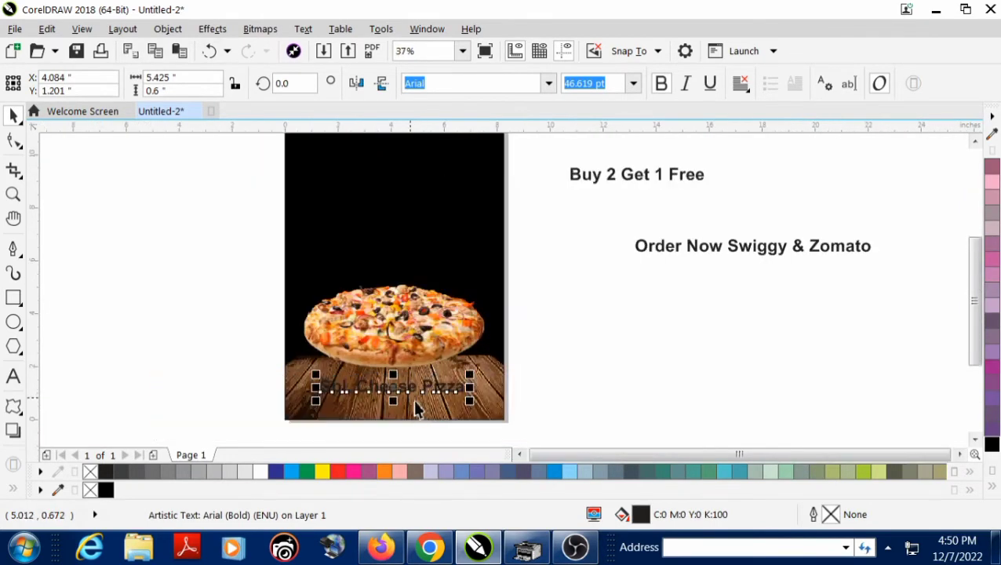
{"action": "left_click_drag", "start_coordinate": [267, 332], "coordinate": [570, 431]}
{"action": "left_click", "coordinate": [448, 351], "text": "shift"}
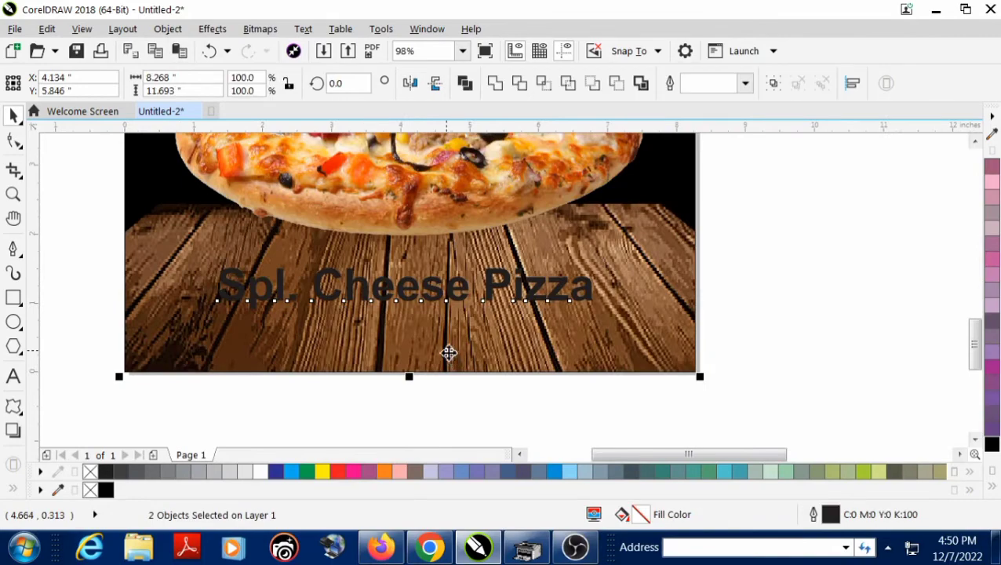
{"action": "key", "text": "Escape"}
{"action": "left_click", "coordinate": [395, 301]}
- Change the font of "Spl. Cheese Pizza" to Birthstone Bounce Medium and enlarge it to about 5.90 × 1.19 inches
{"action": "scroll", "coordinate": [385, 295], "scroll_direction": "up", "scroll_amount": 3}
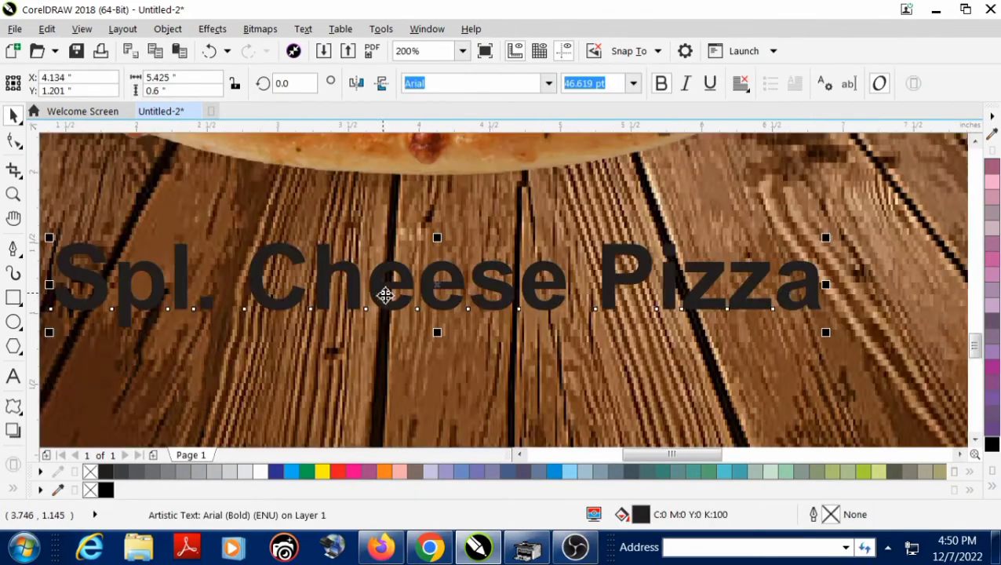
{"action": "scroll", "coordinate": [429, 359], "scroll_direction": "down", "scroll_amount": 3}
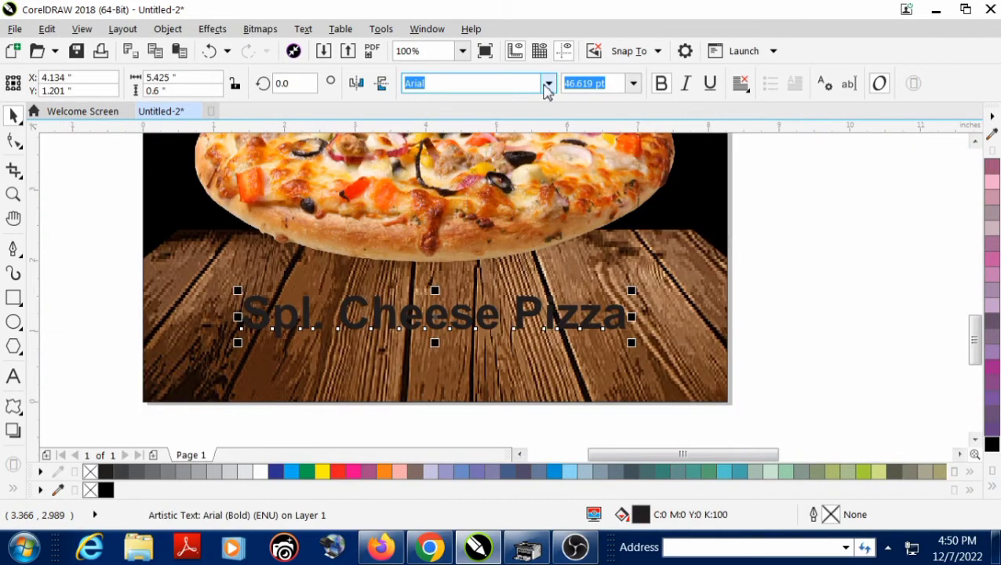
{"action": "left_click", "coordinate": [547, 83]}
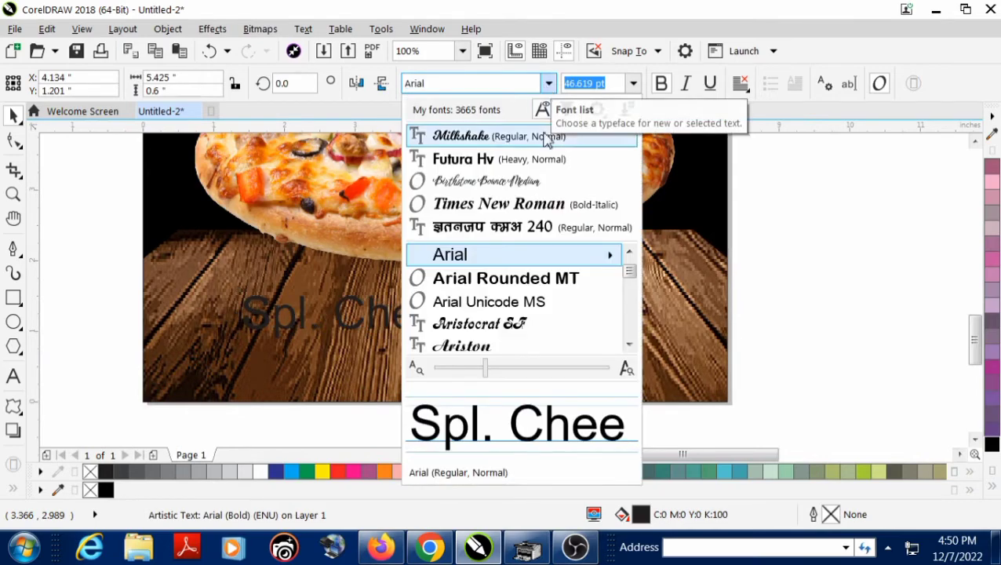
{"action": "left_click", "coordinate": [543, 182]}
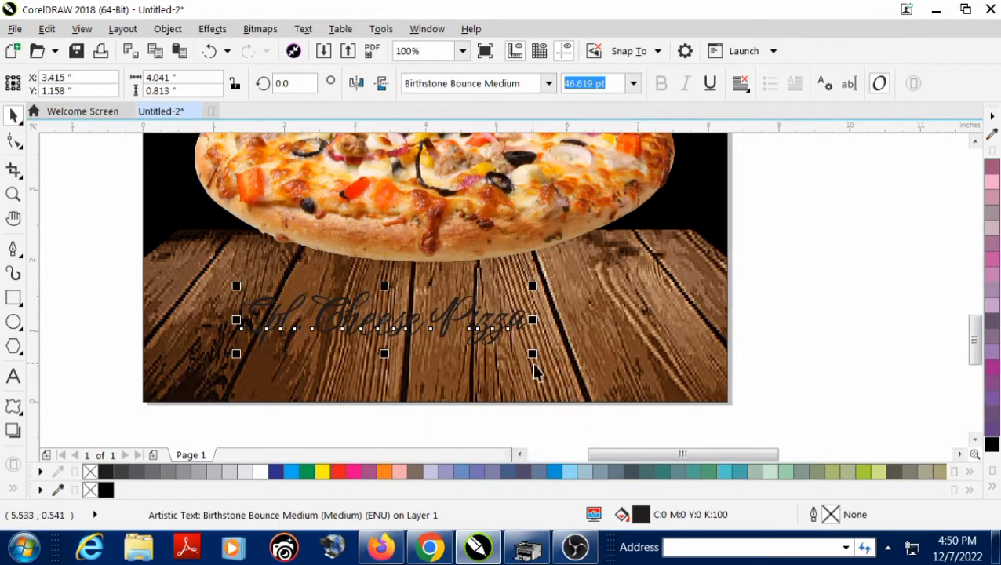
{"action": "left_click_drag", "start_coordinate": [536, 358], "coordinate": [603, 374]}
- Centre the enlarged "Spl. Cheese Pizza" text horizontally on the page rectangle and deselect everything
{"action": "left_click", "coordinate": [634, 382], "text": "shift"}
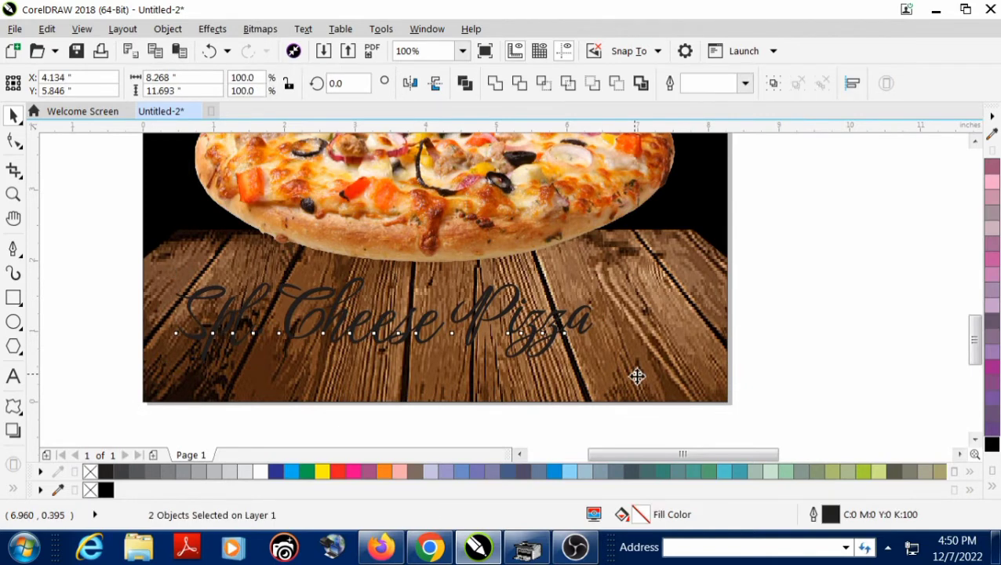
{"action": "key", "text": "c"}
{"action": "left_click", "coordinate": [777, 369]}
- Give the "Spl. Cheese Pizza" text a black 4 pt outline with rounded corners and rounded line caps
{"action": "left_click", "coordinate": [612, 345]}
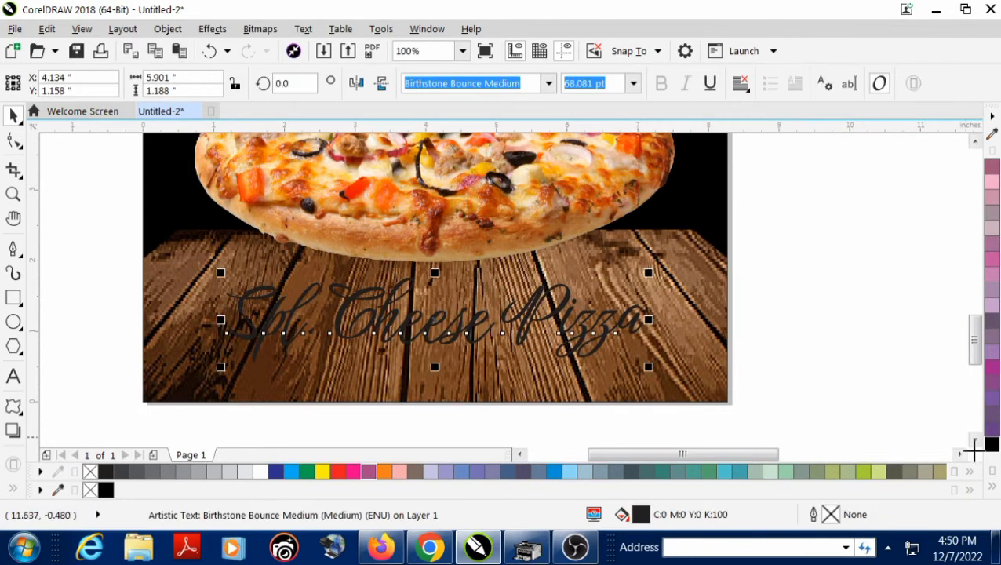
{"action": "left_click", "coordinate": [989, 490]}
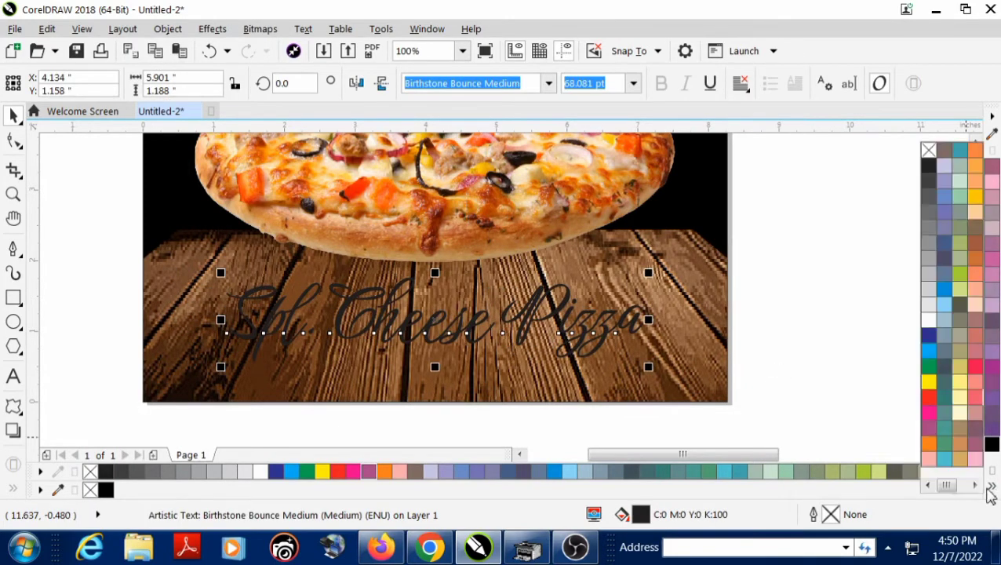
{"action": "right_click", "coordinate": [990, 445]}
{"action": "key", "text": "F12"}
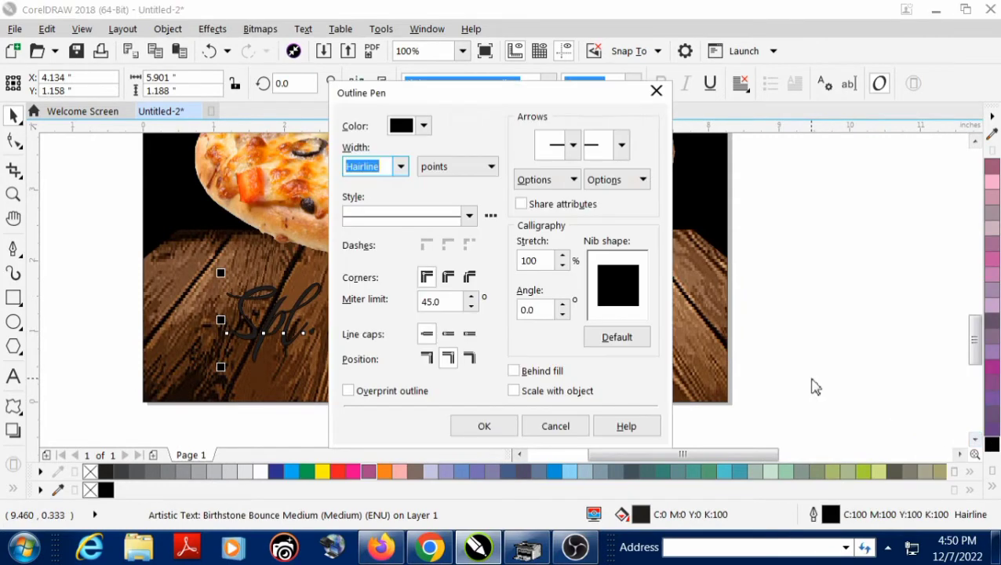
{"action": "left_click", "coordinate": [401, 166]}
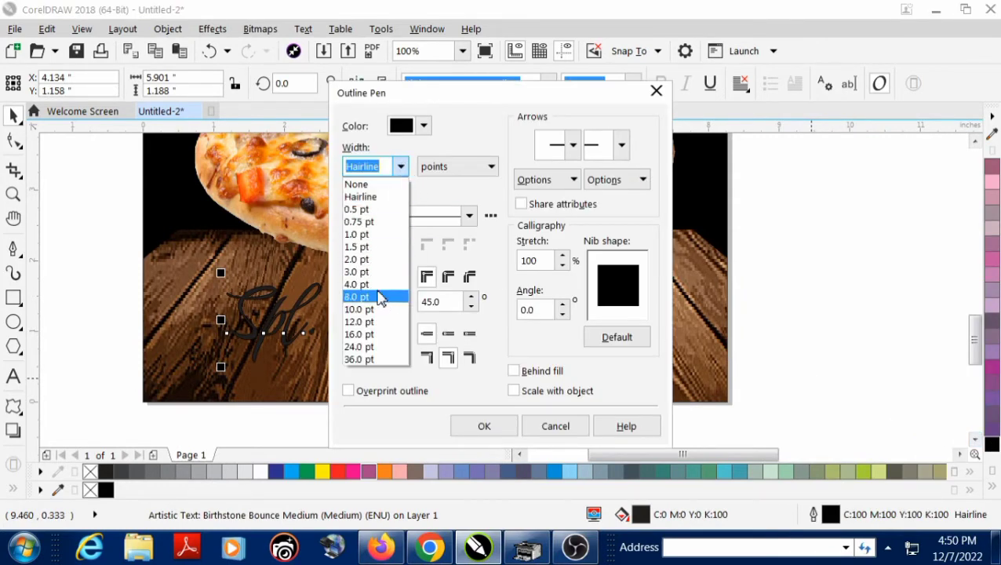
{"action": "left_click", "coordinate": [381, 296]}
{"action": "left_click", "coordinate": [401, 166]}
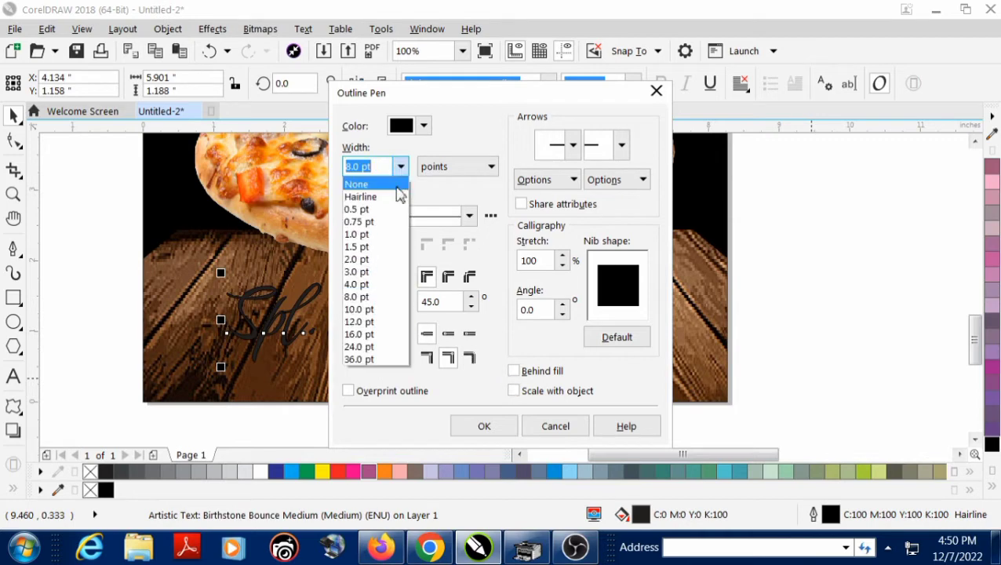
{"action": "left_click", "coordinate": [384, 286]}
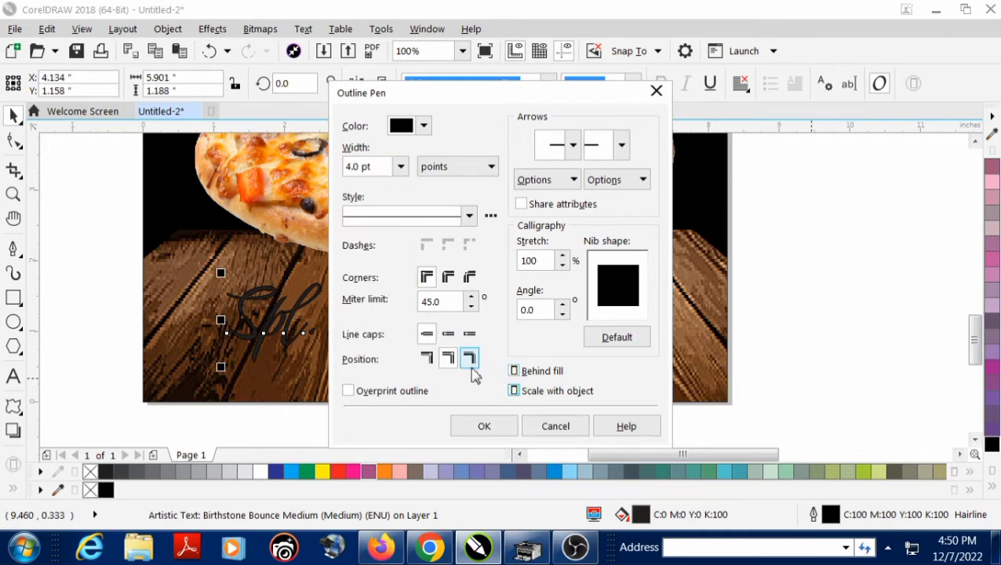
{"action": "left_click", "coordinate": [448, 333]}
{"action": "left_click", "coordinate": [448, 276]}
{"action": "left_click", "coordinate": [484, 426]}
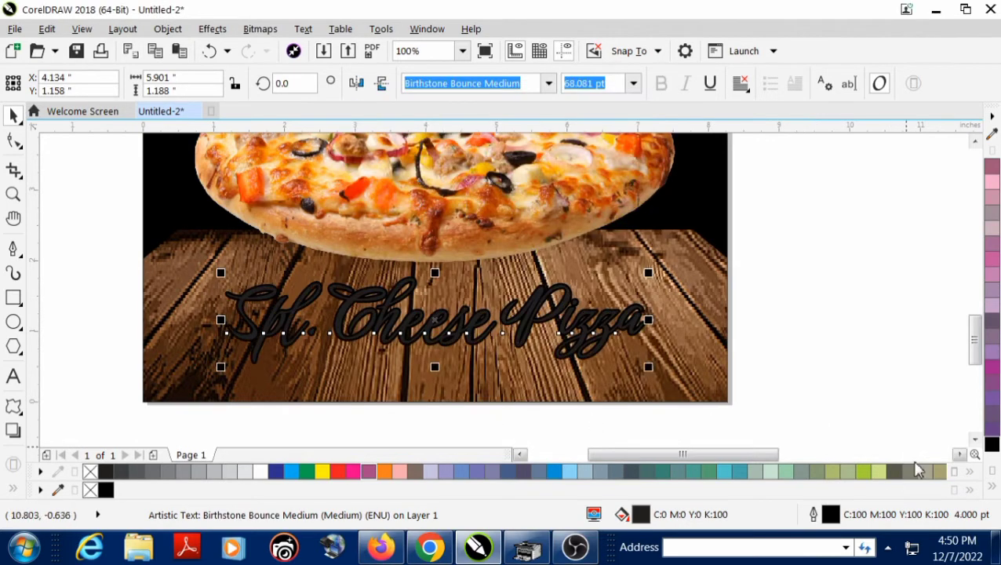
- Fill the "Spl. Cheese Pizza" text with white and deselect it
{"action": "left_click", "coordinate": [989, 485]}
{"action": "left_click", "coordinate": [933, 323]}
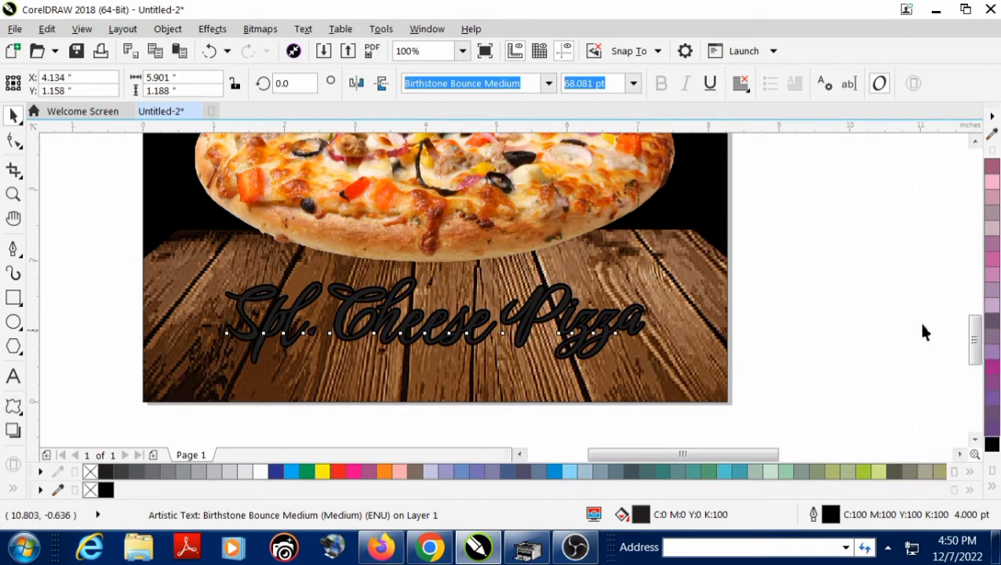
{"action": "left_click", "coordinate": [698, 345], "text": "shift"}
{"action": "left_click", "coordinate": [768, 348]}
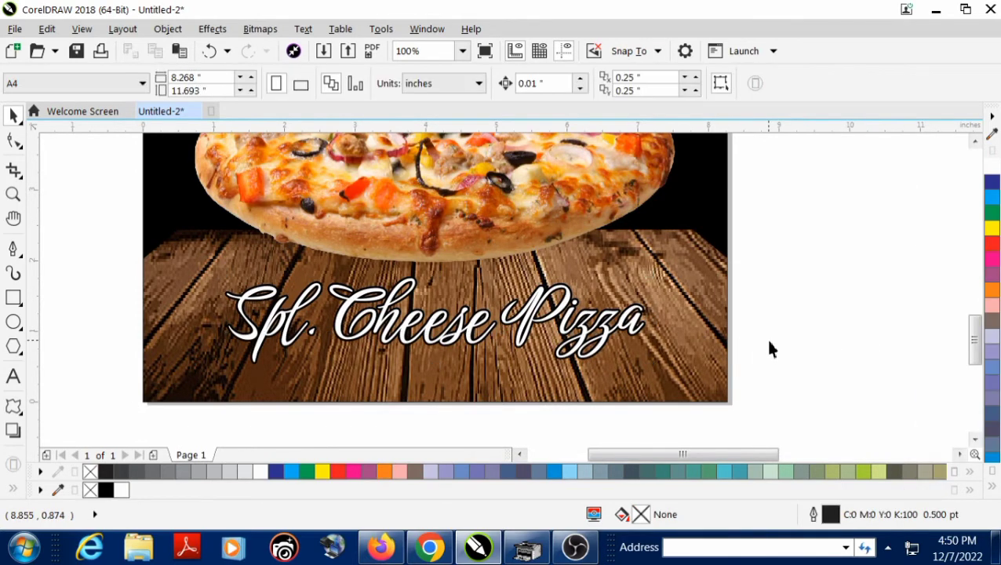
- Draw a circle about 5.83 inches in diameter and place it in the empty area left of the black page
{"action": "scroll", "coordinate": [768, 348], "scroll_direction": "down", "scroll_amount": 4}
{"action": "scroll", "coordinate": [560, 317], "scroll_direction": "up", "scroll_amount": 1}
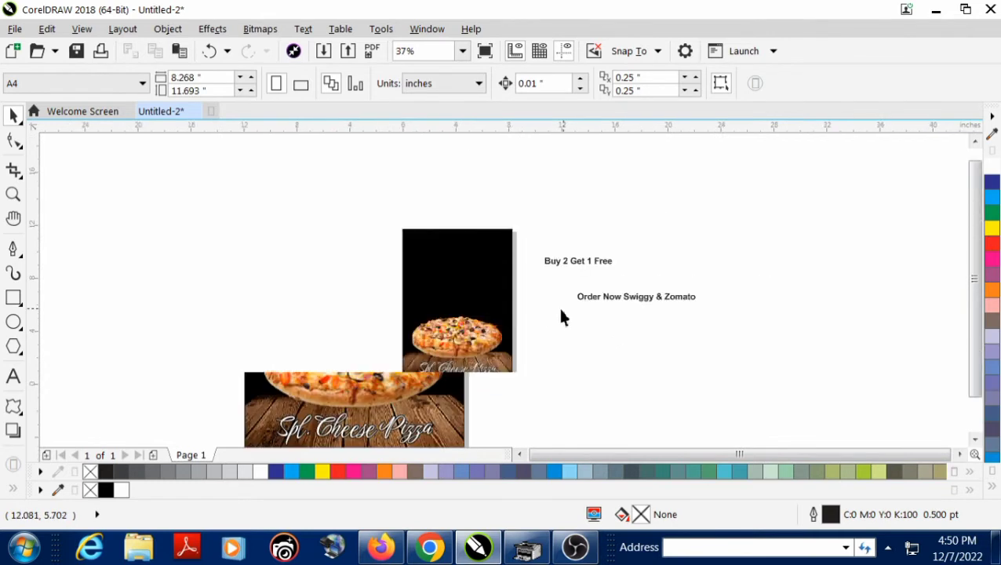
{"action": "left_click", "coordinate": [14, 321]}
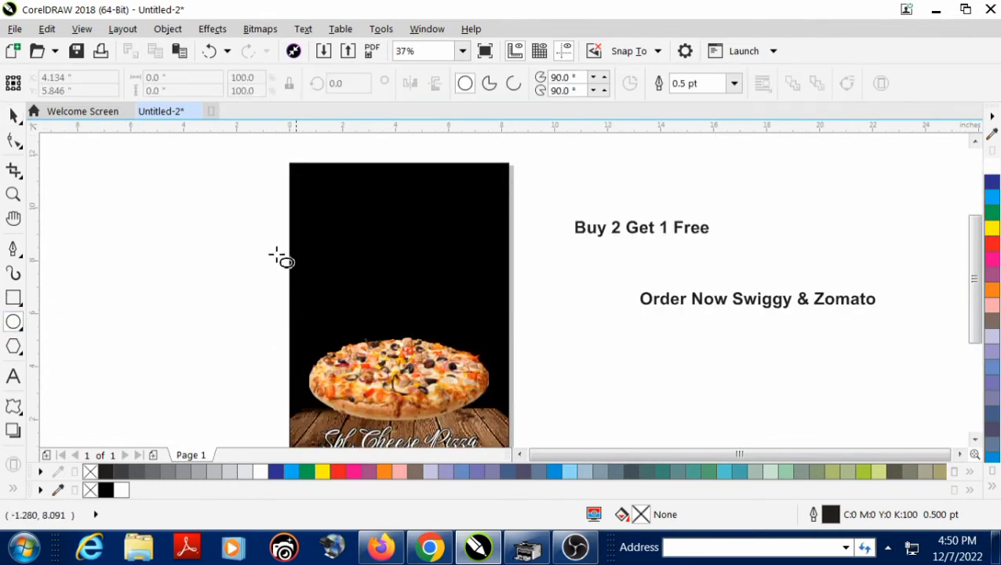
{"action": "scroll", "coordinate": [314, 219], "scroll_direction": "up", "scroll_amount": 1}
{"action": "scroll", "coordinate": [306, 205], "scroll_direction": "down", "scroll_amount": 1}
{"action": "left_click_drag", "start_coordinate": [220, 163], "coordinate": [374, 301]}
{"action": "scroll", "coordinate": [312, 182], "scroll_direction": "down", "scroll_amount": 1}
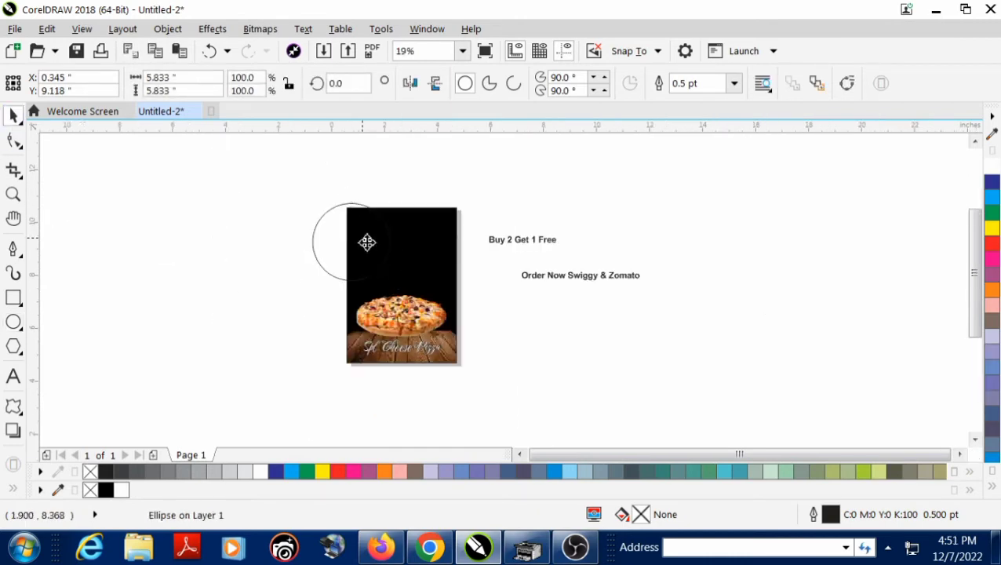
{"action": "scroll", "coordinate": [348, 240], "scroll_direction": "up", "scroll_amount": 1}
{"action": "left_click_drag", "start_coordinate": [341, 238], "coordinate": [230, 248]}
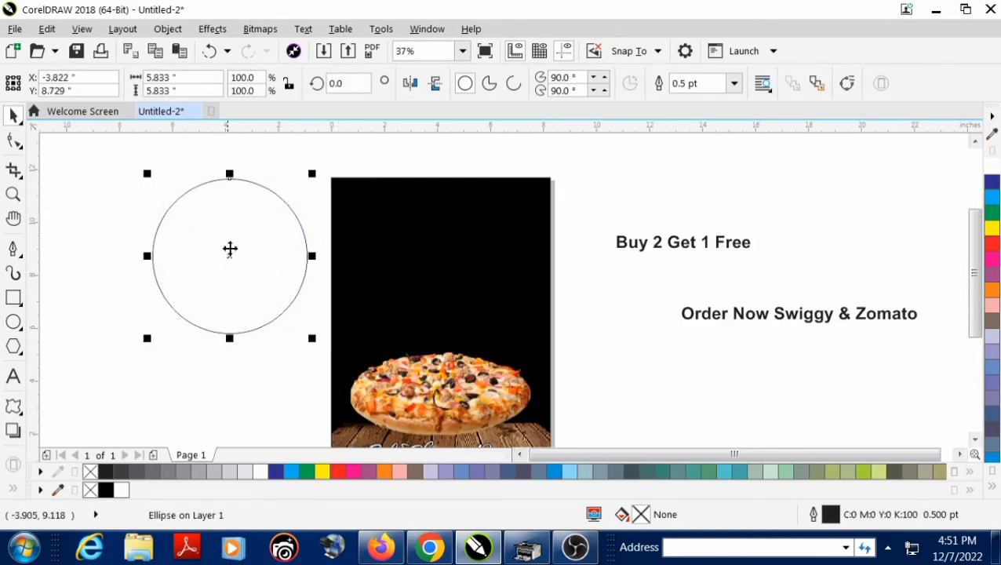
- Enlarge the circle beside the page from its centre to about 6.31 inches in diameter
{"action": "scroll", "coordinate": [230, 247], "scroll_direction": "up", "scroll_amount": 1}
{"action": "scroll", "coordinate": [318, 299], "scroll_direction": "down", "scroll_amount": 1}
{"action": "left_click_drag", "start_coordinate": [356, 359], "coordinate": [369, 370]}
{"action": "scroll", "coordinate": [253, 304], "scroll_direction": "up", "scroll_amount": 1}
- Apply a zipper Distort effect to the circle with amplitude 5 and frequency 20
{"action": "left_click", "coordinate": [20, 414]}
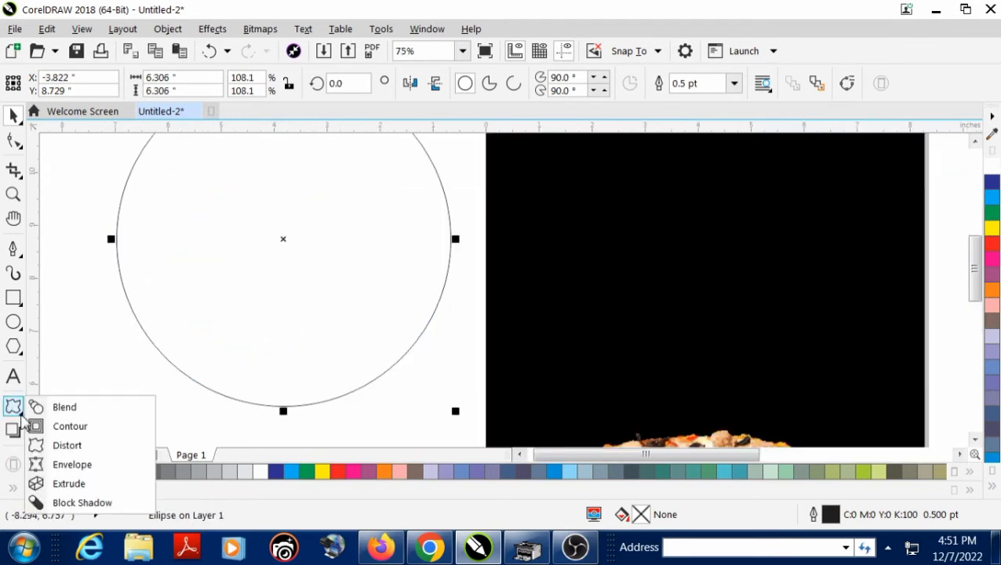
{"action": "left_click", "coordinate": [20, 413]}
{"action": "left_click", "coordinate": [21, 414]}
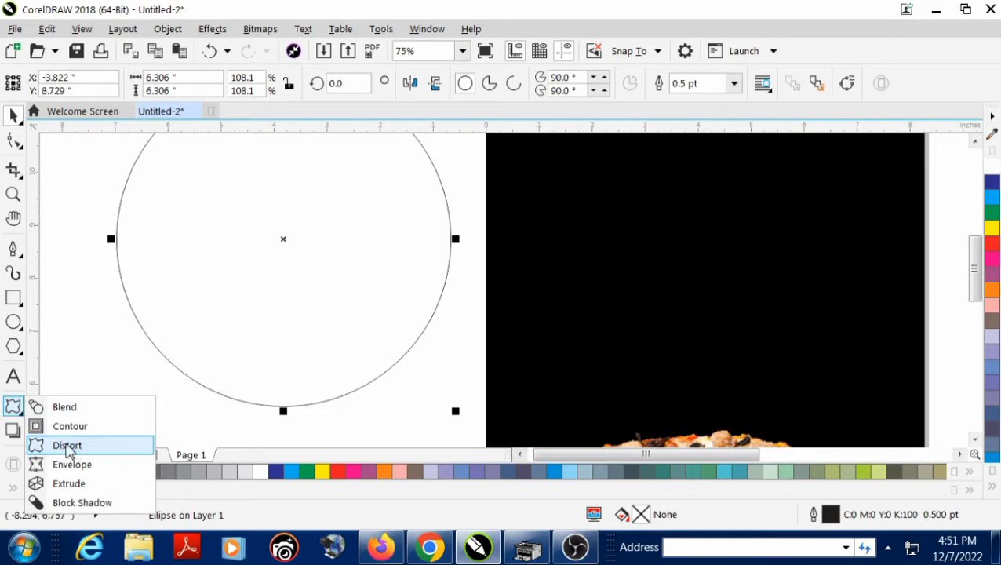
{"action": "left_click", "coordinate": [66, 445]}
{"action": "scroll", "coordinate": [252, 386], "scroll_direction": "down", "scroll_amount": 1}
{"action": "scroll", "coordinate": [265, 339], "scroll_direction": "up", "scroll_amount": 1}
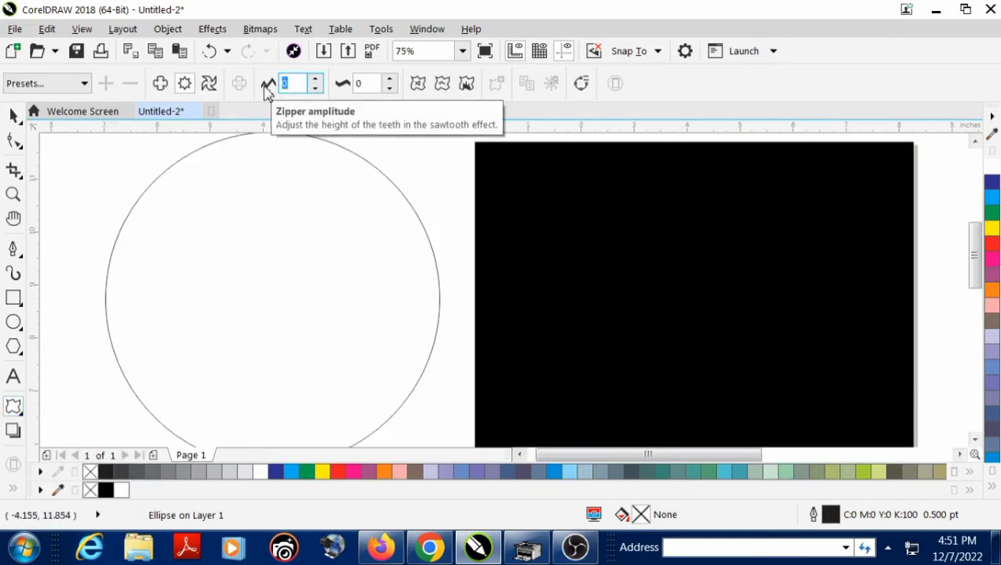
{"action": "key", "text": "Tab"}
{"action": "type", "text": "2"}
{"action": "key", "text": "Return"}
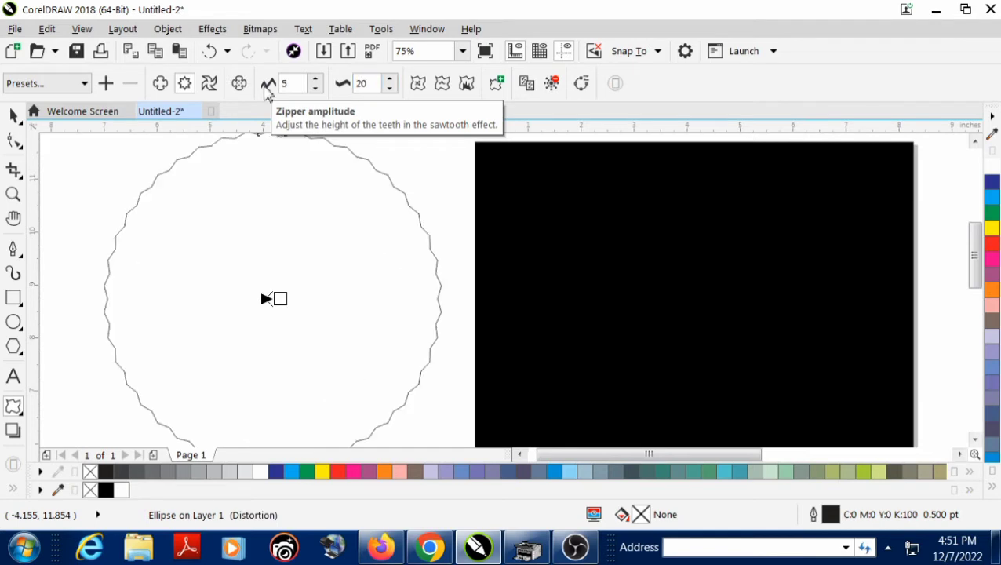
- Smooth the circle's zipper distortion into a wavy edge and fine-tune its frequency
{"action": "scroll", "coordinate": [384, 258], "scroll_direction": "down", "scroll_amount": 1}
{"action": "scroll", "coordinate": [385, 224], "scroll_direction": "up", "scroll_amount": 1}
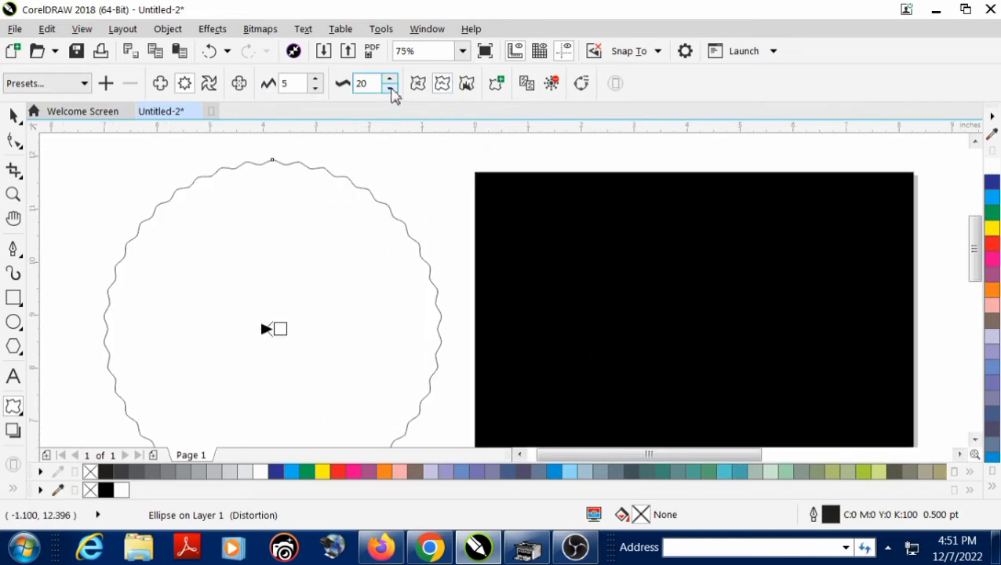
{"action": "left_click", "coordinate": [390, 80]}
{"action": "left_click", "coordinate": [389, 80]}
{"action": "left_click", "coordinate": [390, 79]}
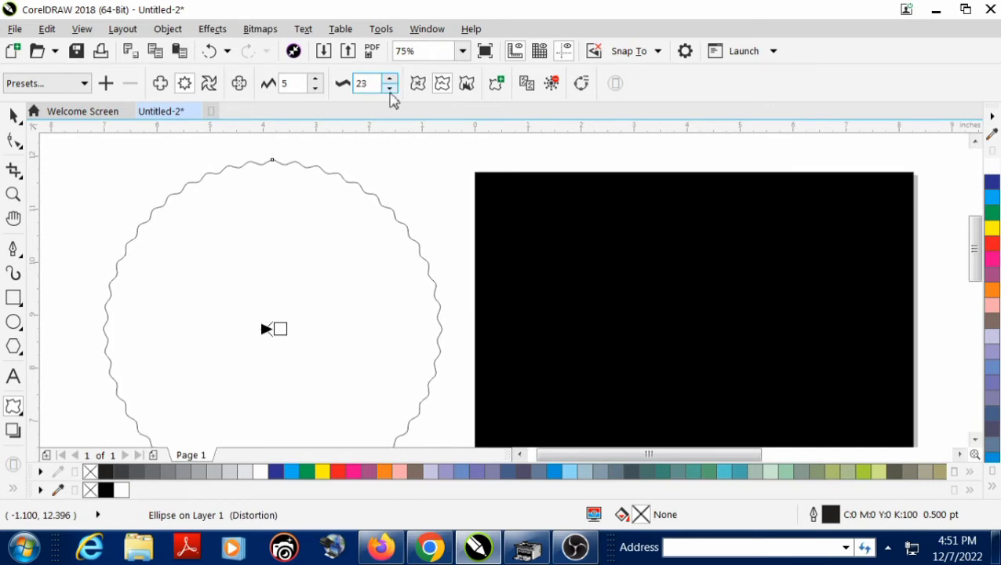
{"action": "left_click", "coordinate": [390, 87]}
{"action": "left_click", "coordinate": [389, 87]}
{"action": "left_click", "coordinate": [389, 87]}
{"action": "left_click", "coordinate": [390, 87]}
{"action": "left_click", "coordinate": [13, 116]}
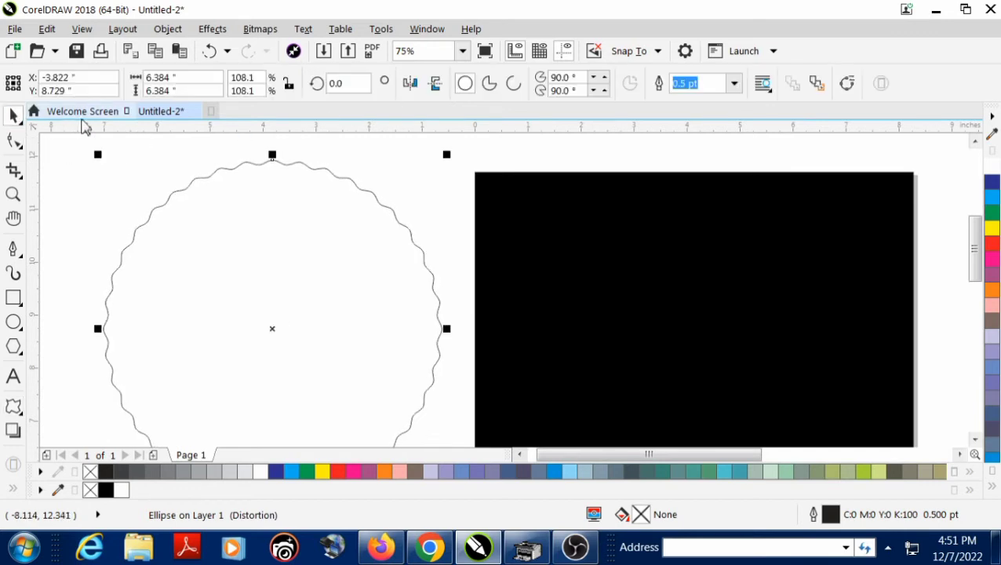
- PowerClip the wavy circle inside the black page rectangle
{"action": "left_click", "coordinate": [210, 29]}
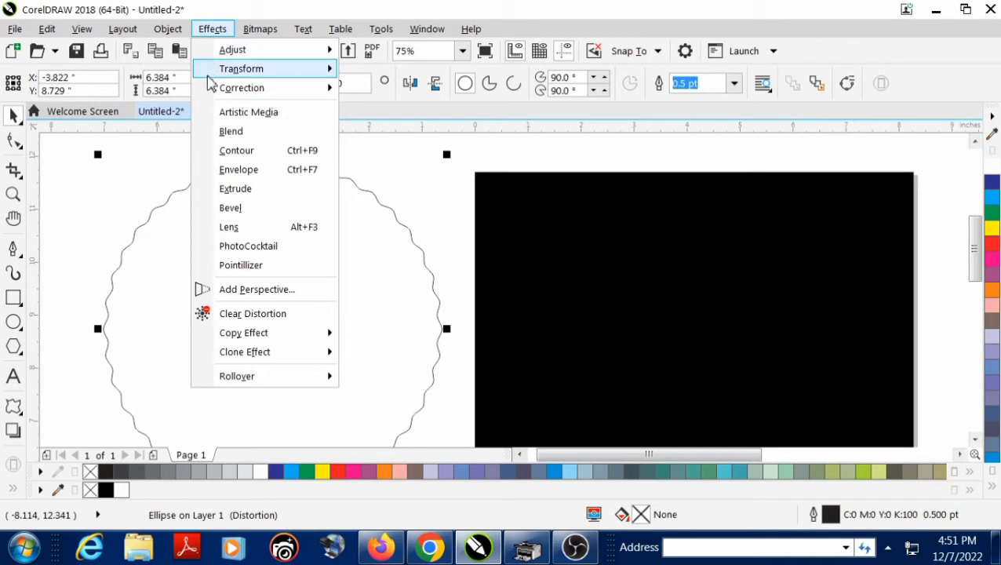
{"action": "left_click", "coordinate": [177, 33]}
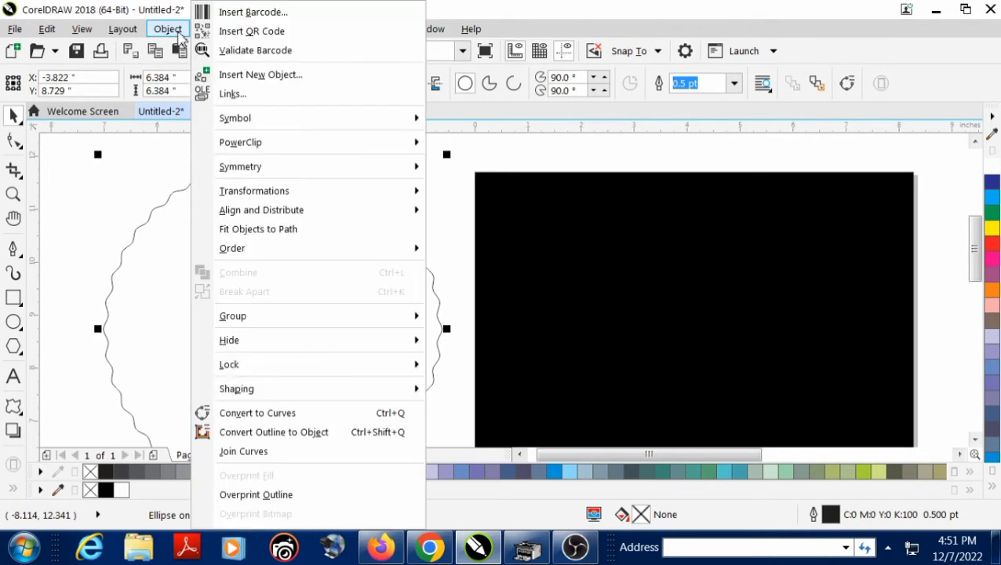
{"action": "mouse_move", "coordinate": [284, 143]}
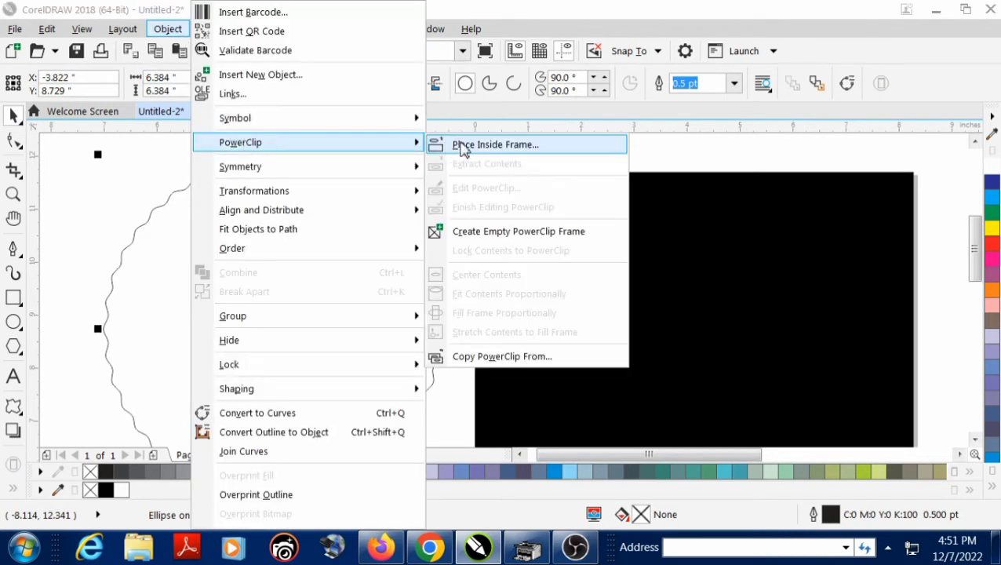
{"action": "left_click", "coordinate": [462, 147]}
{"action": "left_click", "coordinate": [566, 233]}
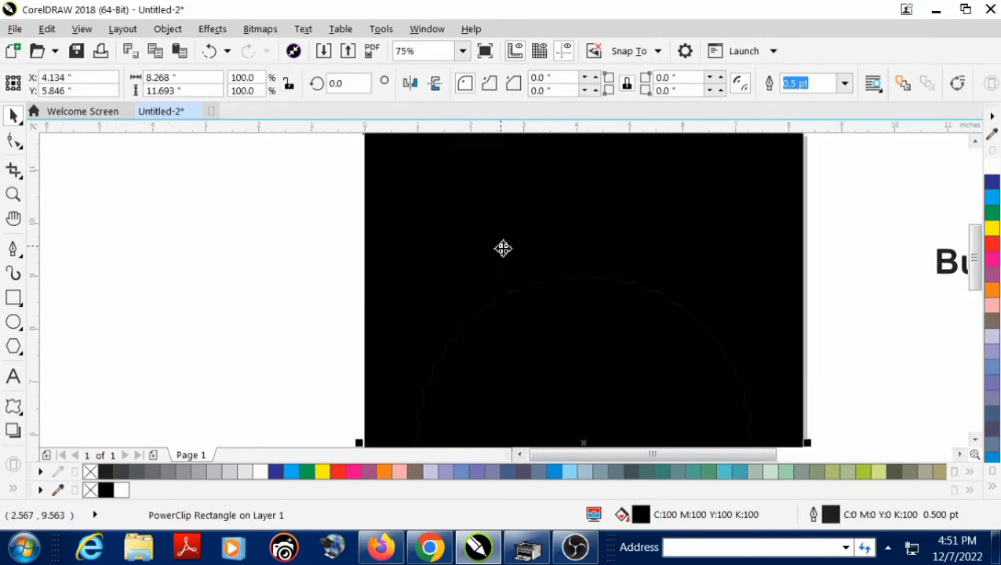
- Open the rectangle's PowerClip contents for editing and move the wavy circle over the page's upper-left corner, centred at about X 1.16, Y 10.21 inches
{"action": "right_click", "coordinate": [510, 251]}
{"action": "left_click", "coordinate": [575, 74]}
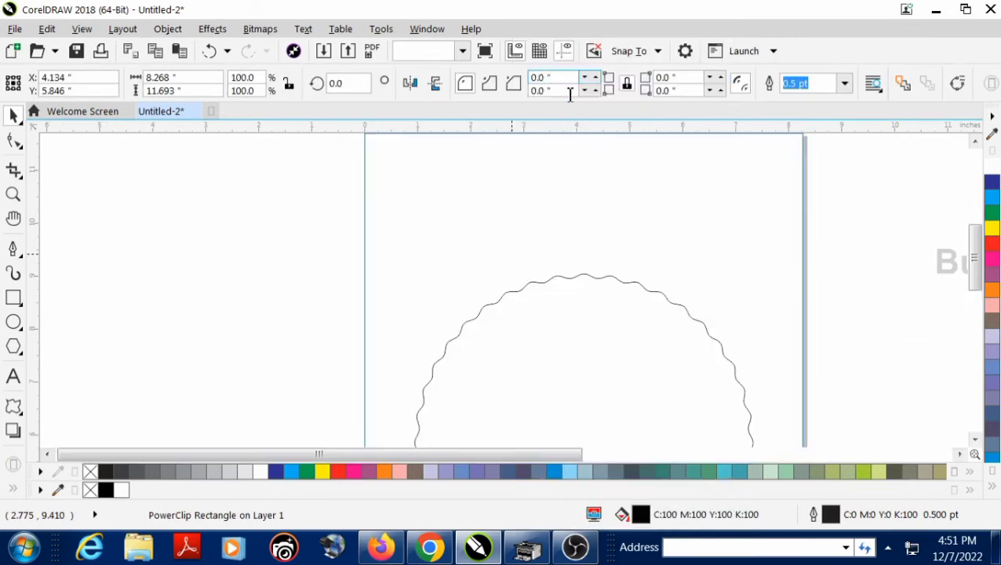
{"action": "scroll", "coordinate": [537, 306], "scroll_direction": "down", "scroll_amount": 1}
{"action": "left_click_drag", "start_coordinate": [567, 340], "coordinate": [488, 223]}
{"action": "scroll", "coordinate": [287, 274], "scroll_direction": "down", "scroll_amount": 1}
{"action": "scroll", "coordinate": [402, 270], "scroll_direction": "up", "scroll_amount": 1}
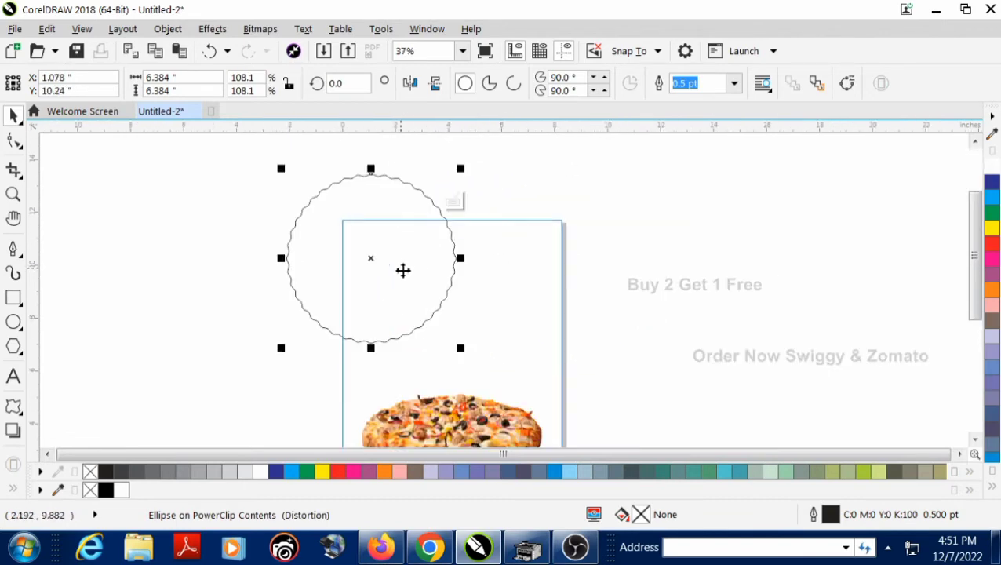
{"action": "scroll", "coordinate": [403, 273], "scroll_direction": "down", "scroll_amount": 1}
{"action": "scroll", "coordinate": [408, 274], "scroll_direction": "up", "scroll_amount": 1}
{"action": "left_click_drag", "start_coordinate": [412, 276], "coordinate": [413, 277]}
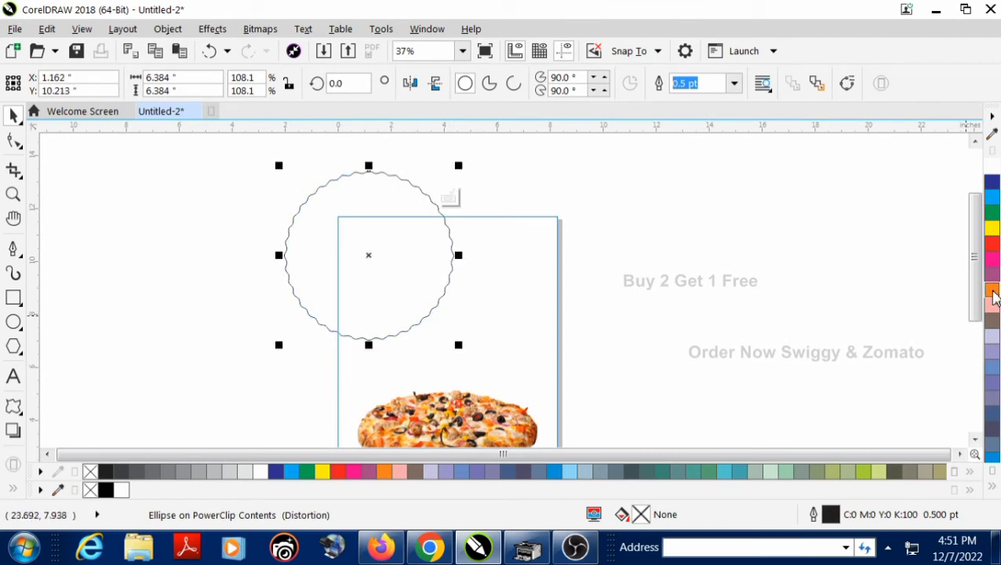
- Fill the wavy circle with orange (C0 M60 Y100 K0) and remove its outline
{"action": "left_click", "coordinate": [992, 290]}
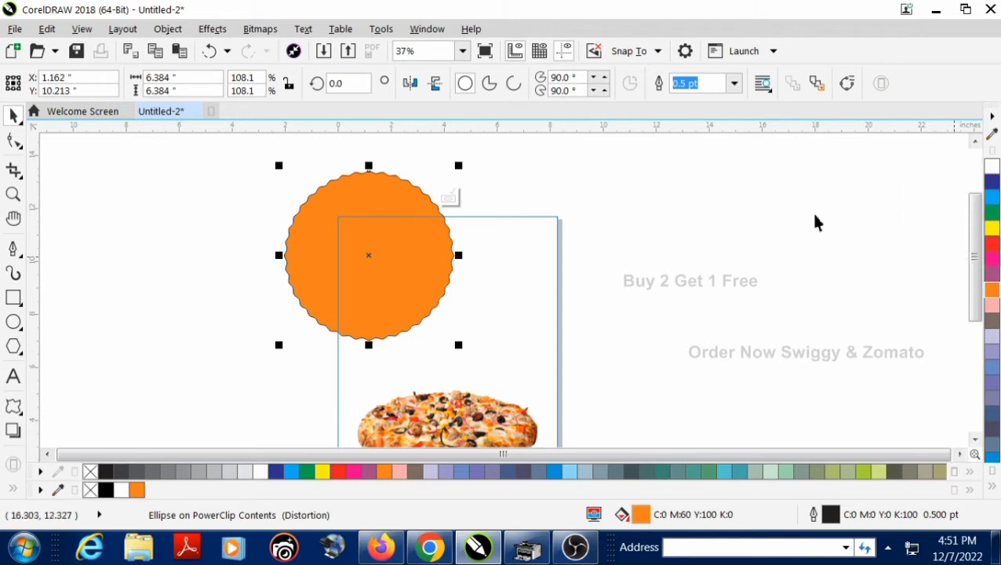
{"action": "left_click", "coordinate": [993, 483]}
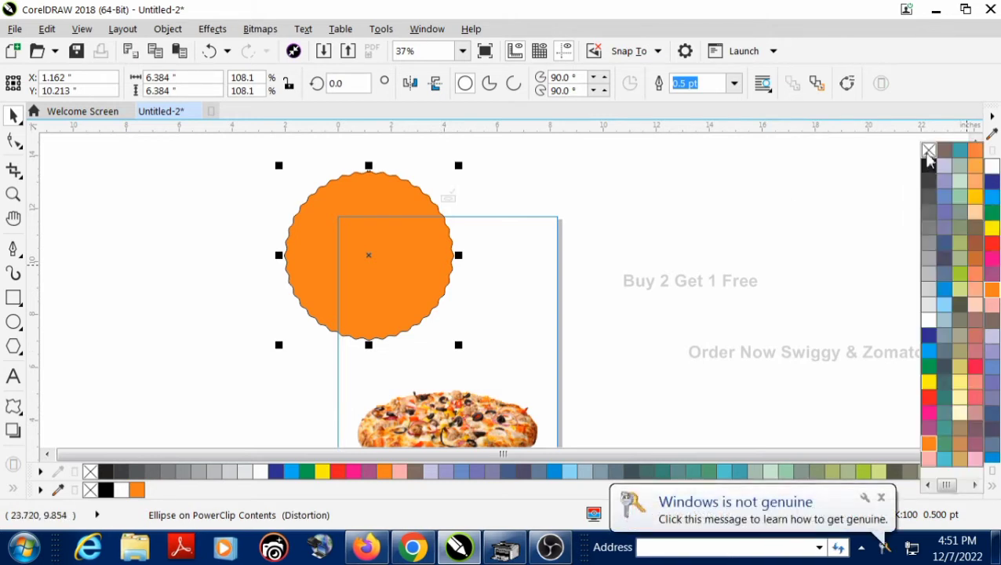
{"action": "right_click", "coordinate": [927, 155]}
{"action": "left_click", "coordinate": [700, 197]}
- Duplicate the orange circle offset about 0.08 inch right and down, fill the copy with white and send it to the back
{"action": "scroll", "coordinate": [431, 315], "scroll_direction": "up", "scroll_amount": 5}
{"action": "left_click", "coordinate": [390, 314]}
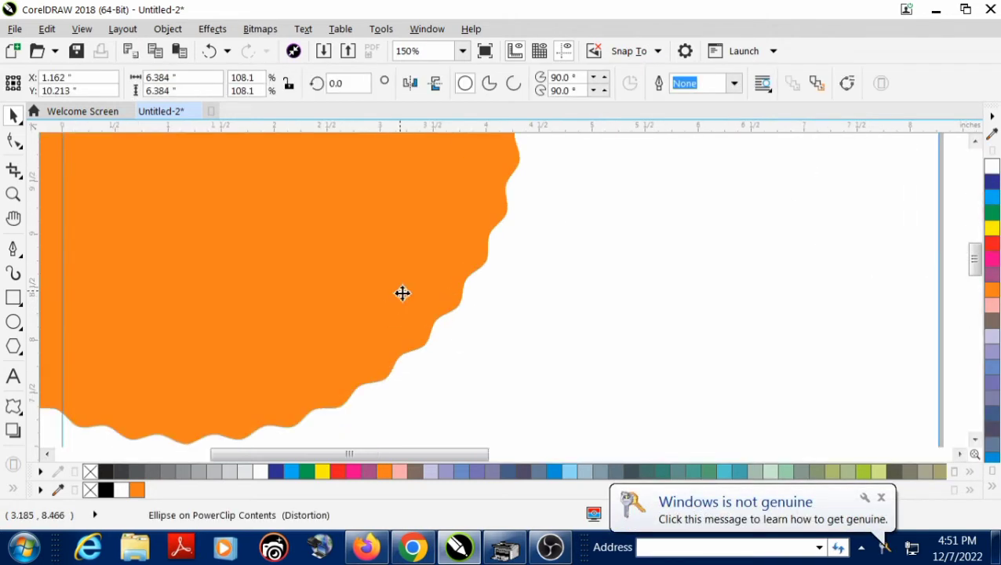
{"action": "left_click_drag", "start_coordinate": [405, 298], "coordinate": [411, 302]}
{"action": "left_click", "coordinate": [988, 170]}
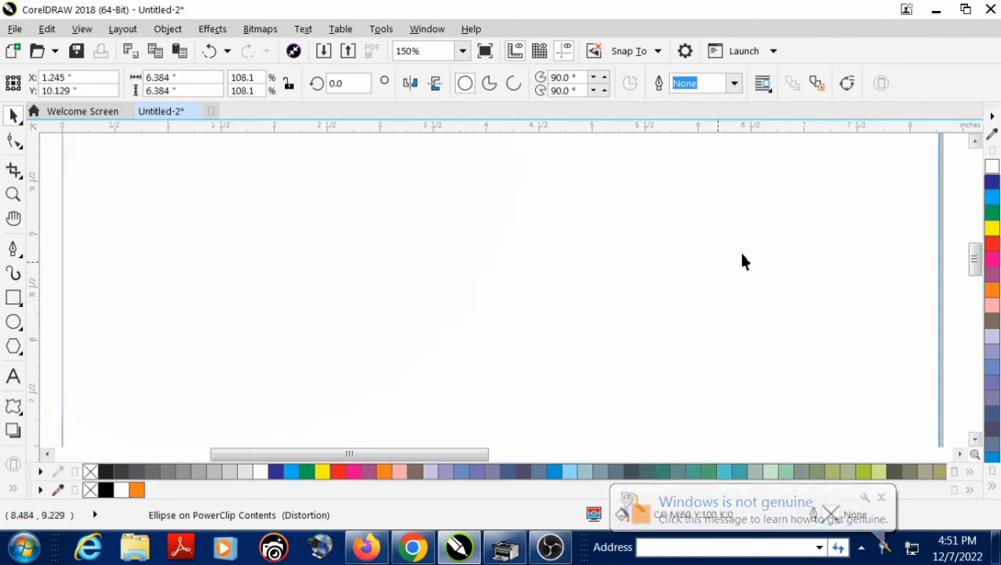
{"action": "key", "text": "shift+Page_Down"}
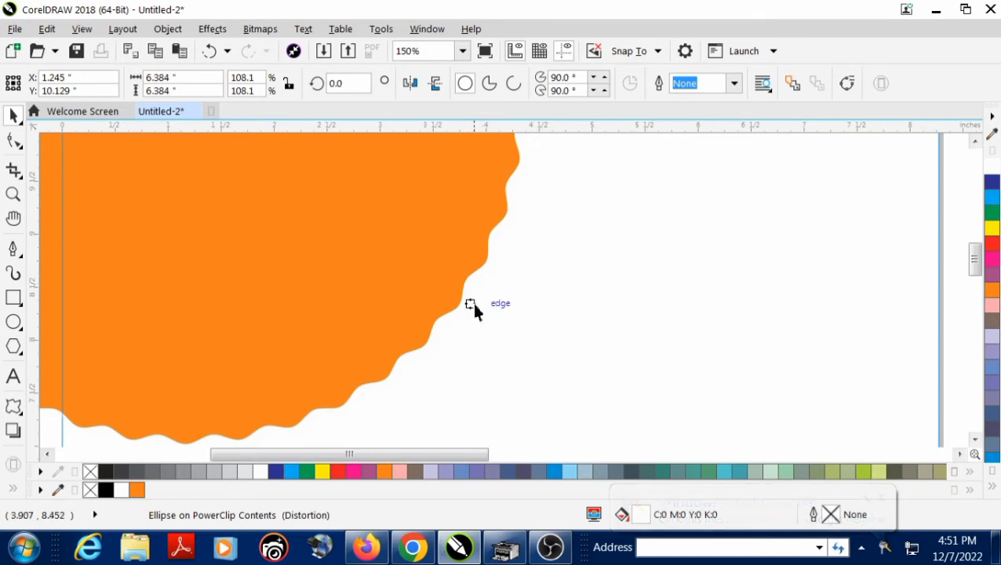
{"action": "scroll", "coordinate": [474, 308], "scroll_direction": "down", "scroll_amount": 4}
- Finish editing the PowerClip contents and show the whole poster with nothing selected
{"action": "right_click", "coordinate": [431, 318]}
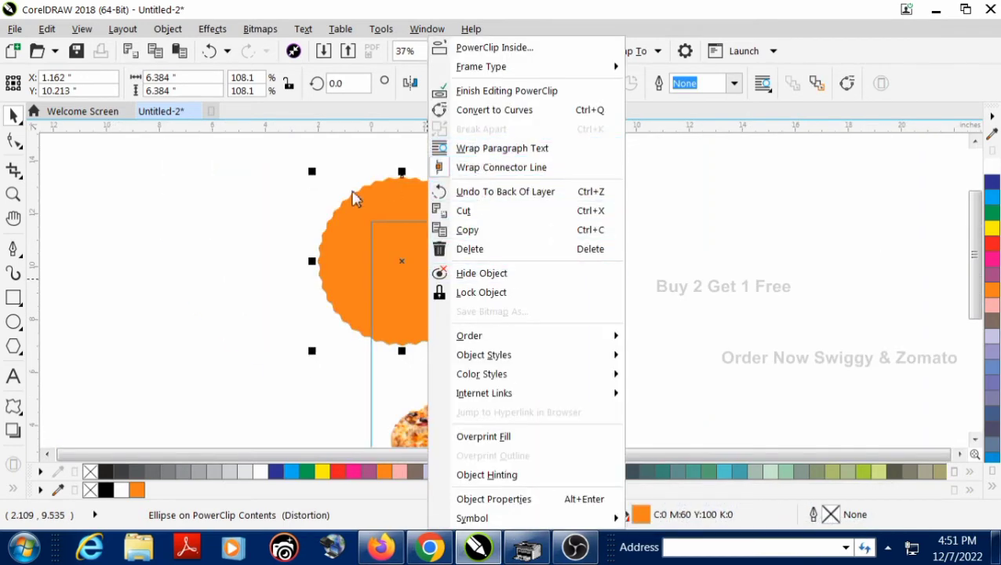
{"action": "left_click", "coordinate": [484, 149]}
{"action": "right_click", "coordinate": [446, 348]}
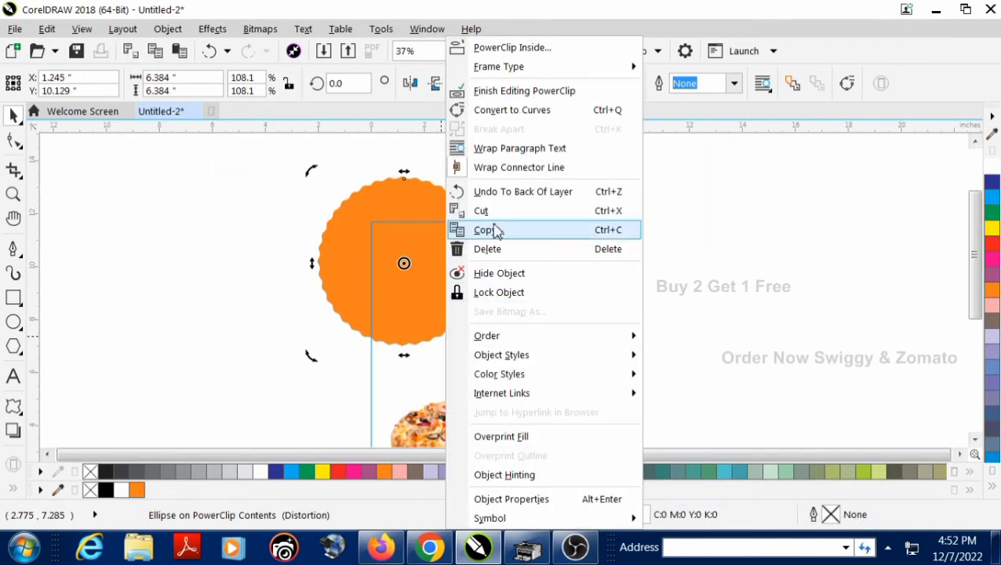
{"action": "left_click", "coordinate": [390, 225]}
{"action": "scroll", "coordinate": [500, 348], "scroll_direction": "up", "scroll_amount": 2}
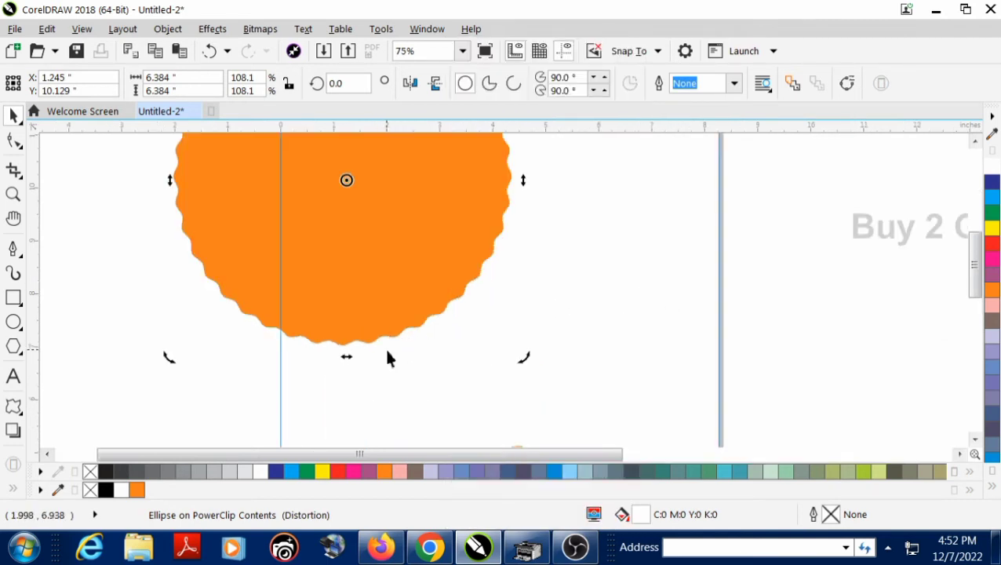
{"action": "left_click", "coordinate": [254, 309]}
{"action": "right_click", "coordinate": [261, 303]}
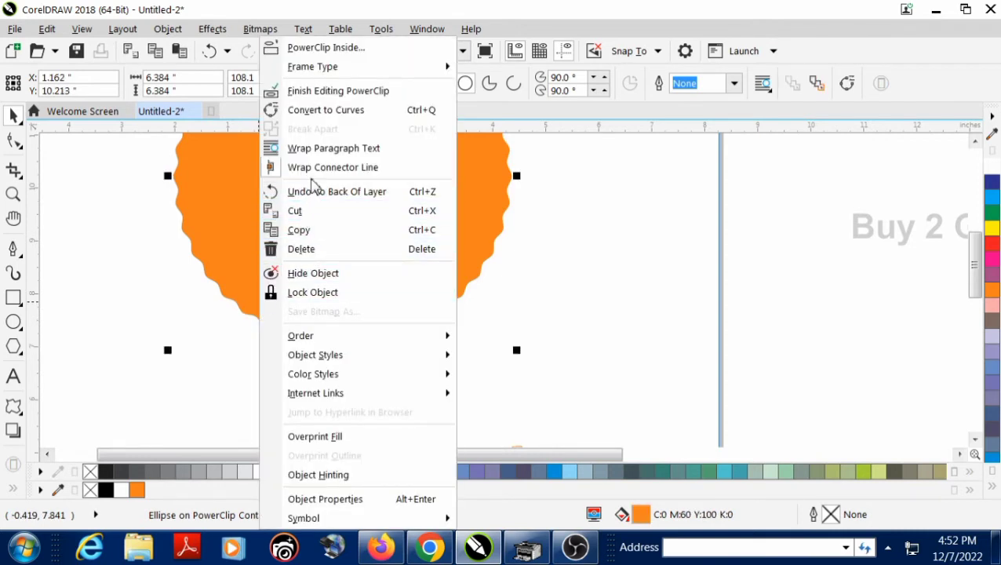
{"action": "left_click", "coordinate": [338, 90]}
{"action": "left_click", "coordinate": [162, 248]}
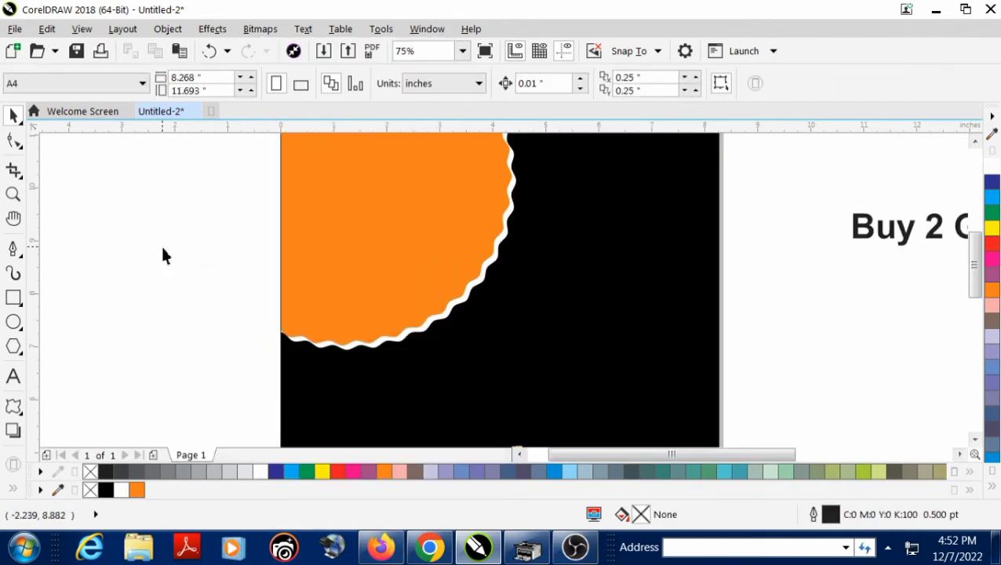
{"action": "key", "text": "F4"}
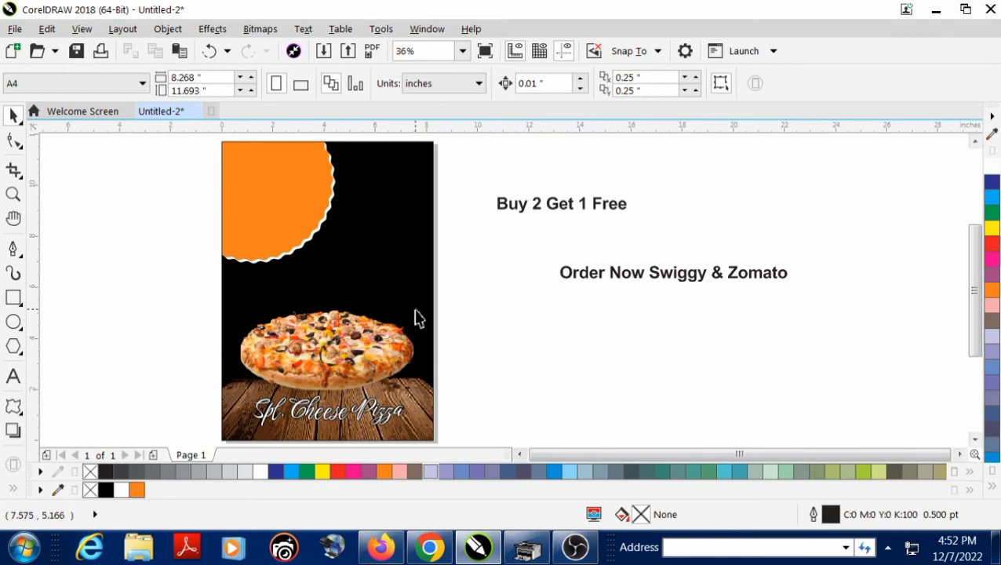
- Move the "Order Now Swiggy & Zomato" text above the pizza, break it into two lines after "Order Now" and centre-align it
{"action": "scroll", "coordinate": [394, 313], "scroll_direction": "up", "scroll_amount": 1}
{"action": "scroll", "coordinate": [396, 317], "scroll_direction": "down", "scroll_amount": 1}
{"action": "scroll", "coordinate": [364, 299], "scroll_direction": "up", "scroll_amount": 1}
{"action": "scroll", "coordinate": [395, 307], "scroll_direction": "down", "scroll_amount": 1}
{"action": "scroll", "coordinate": [395, 291], "scroll_direction": "up", "scroll_amount": 1}
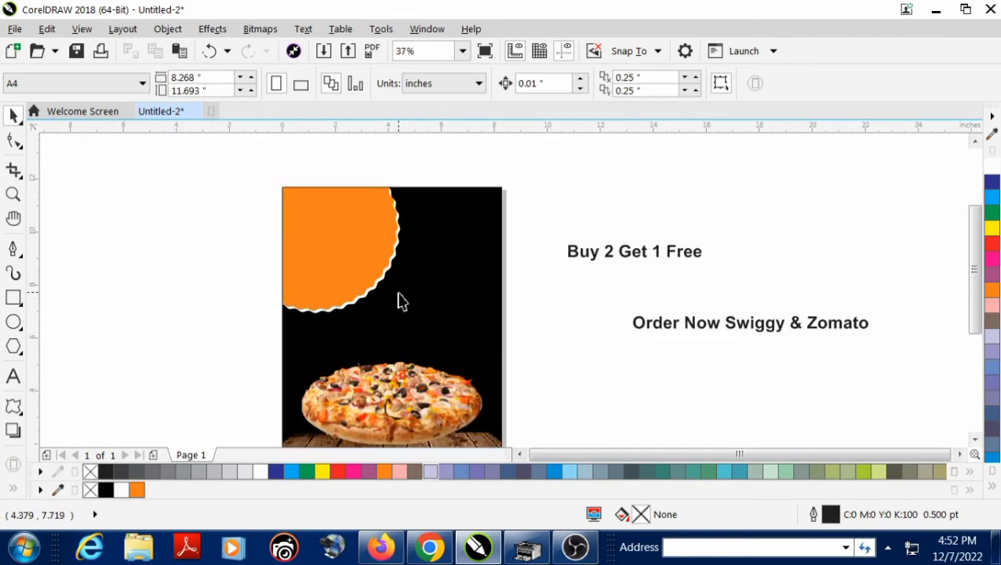
{"action": "left_click_drag", "start_coordinate": [668, 331], "coordinate": [418, 350]}
{"action": "scroll", "coordinate": [439, 345], "scroll_direction": "up", "scroll_amount": 2}
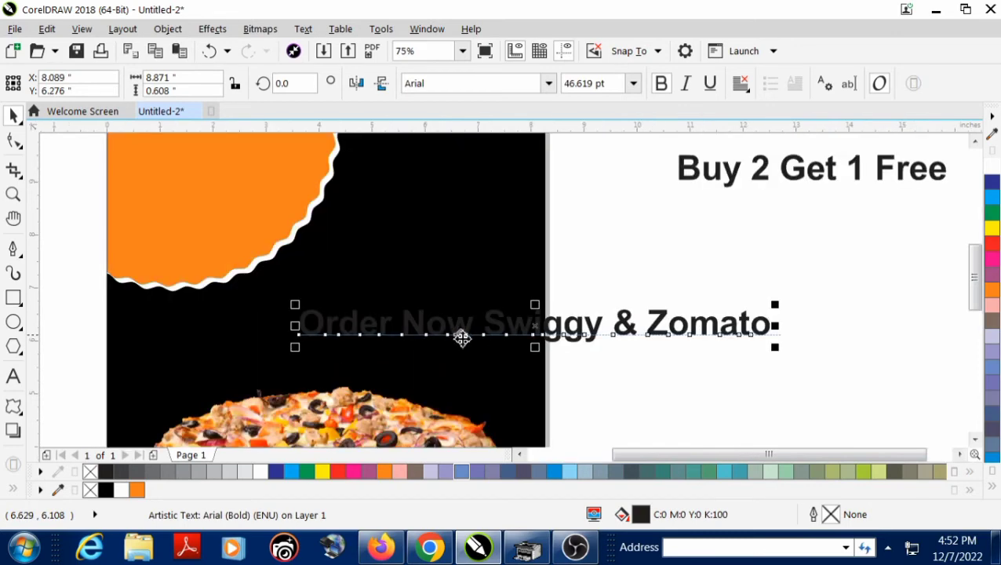
{"action": "double_click", "coordinate": [486, 331]}
{"action": "key", "text": "Return"}
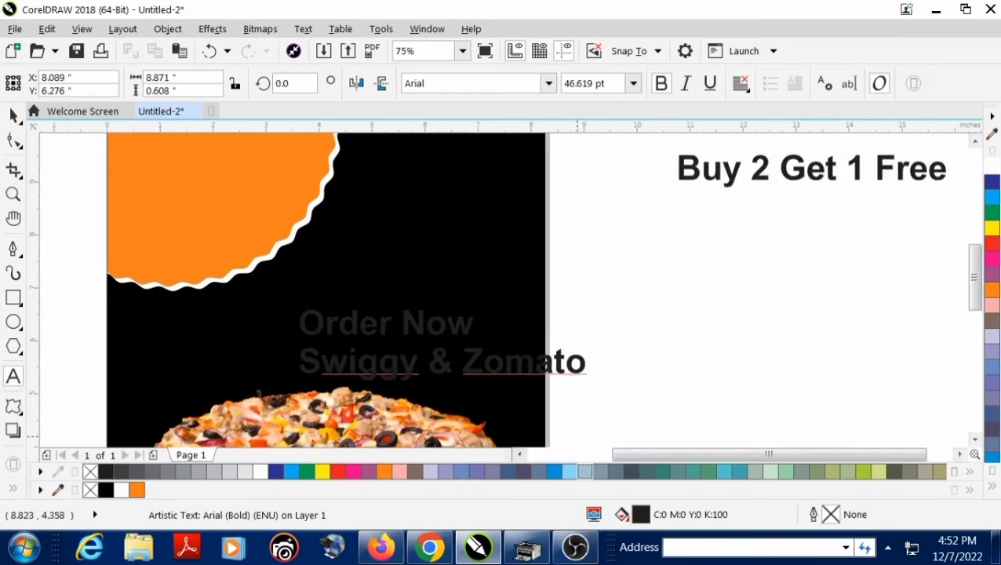
{"action": "key", "text": "ctrl+e"}
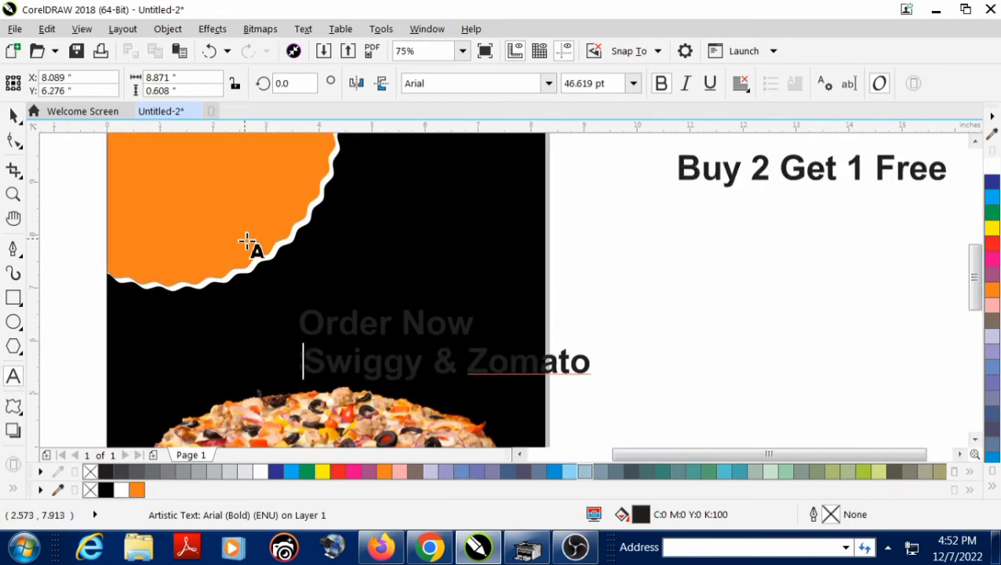
{"action": "left_click", "coordinate": [13, 118]}
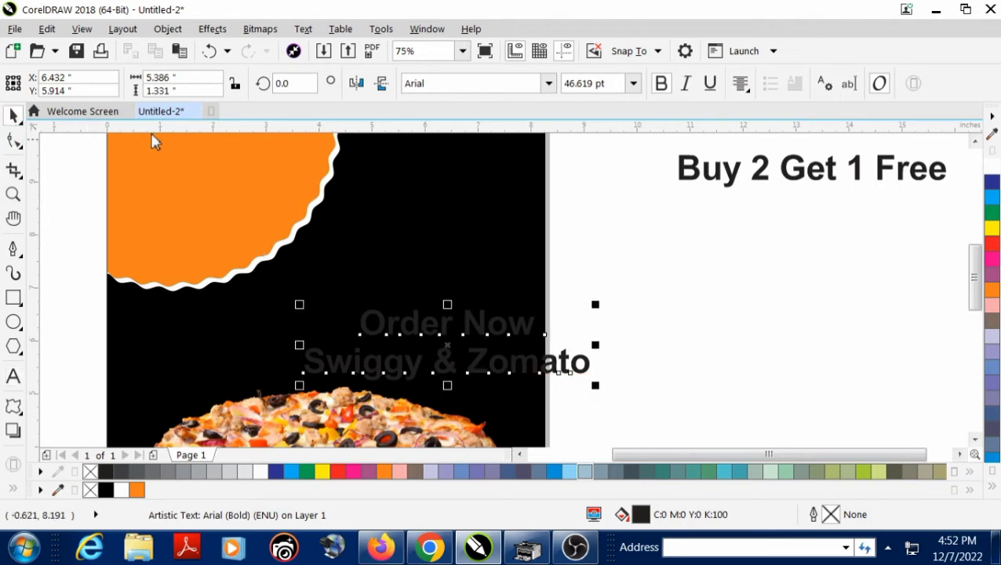
- Set the "Order Now Swiggy & Zomato" text in the Milkshake font, scale it down to about 38.9 pt and fill it with white
{"action": "left_click", "coordinate": [548, 84]}
{"action": "left_click", "coordinate": [527, 161]}
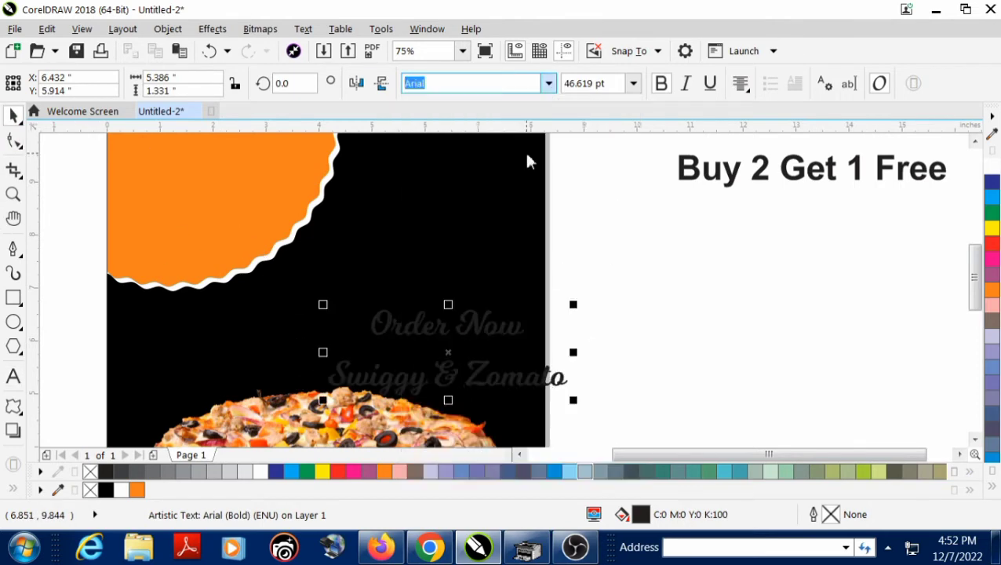
{"action": "left_click_drag", "start_coordinate": [579, 404], "coordinate": [558, 403]}
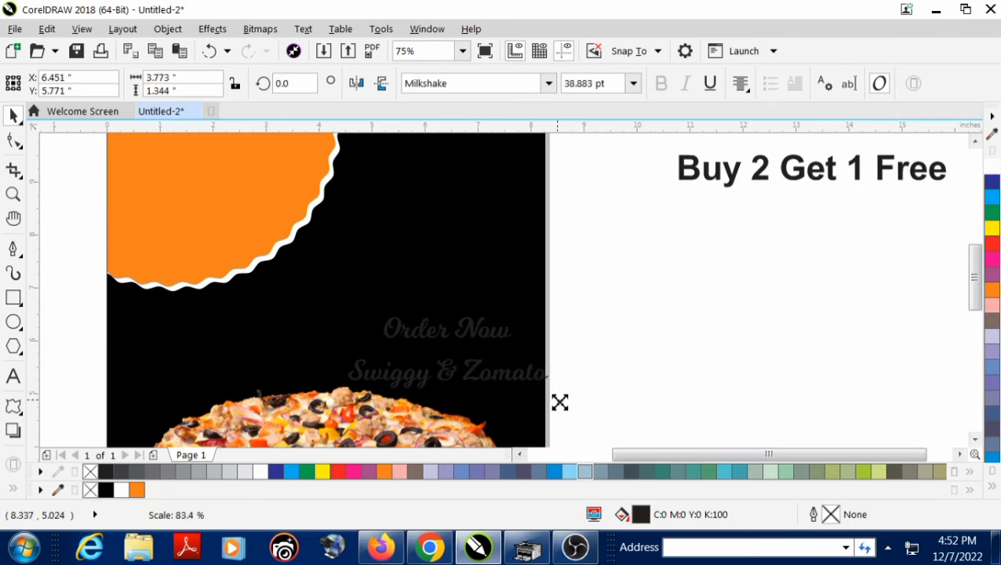
{"action": "left_click", "coordinate": [992, 171]}
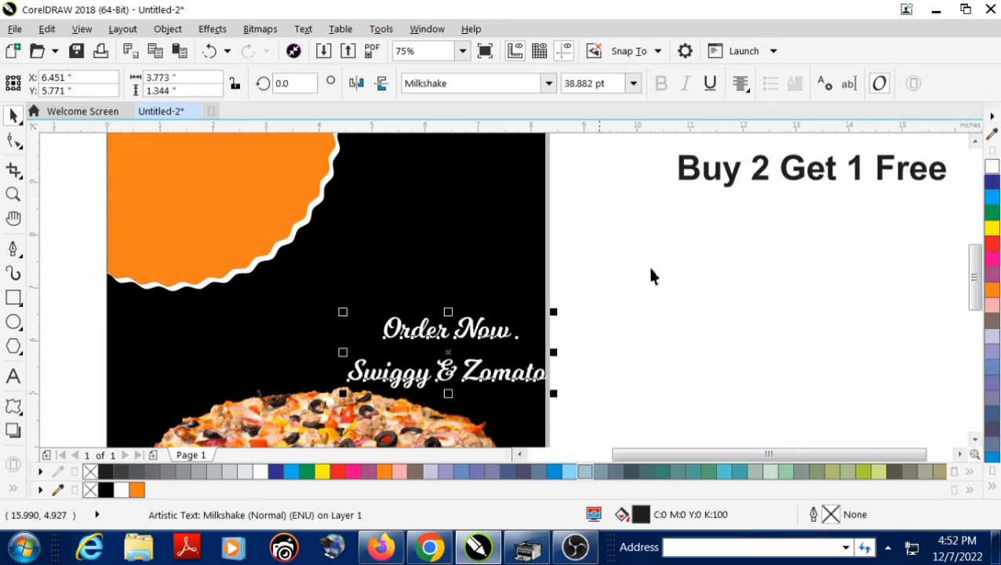
- Rotate the "Order Now Swiggy & Zomato" text about 12.6 degrees counterclockwise and position it above the pizza's right side
{"action": "left_click_drag", "start_coordinate": [468, 382], "coordinate": [446, 362]}
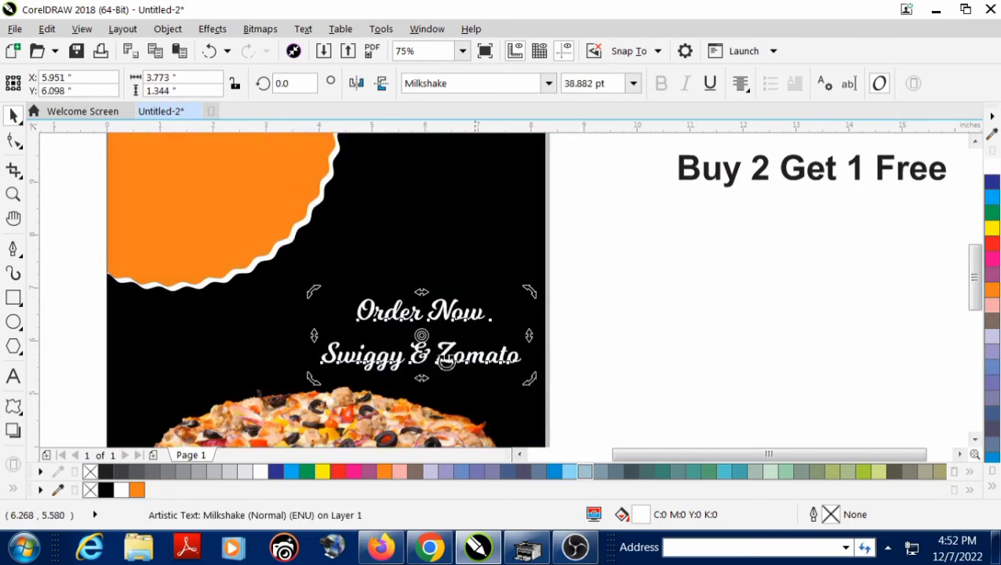
{"action": "left_click_drag", "start_coordinate": [531, 298], "coordinate": [527, 277]}
{"action": "mouse_move", "coordinate": [482, 356]}
{"action": "left_mouse_down"}
{"action": "mouse_move", "coordinate": [470, 349]}
{"action": "mouse_move", "coordinate": [488, 350]}
{"action": "left_mouse_up"}
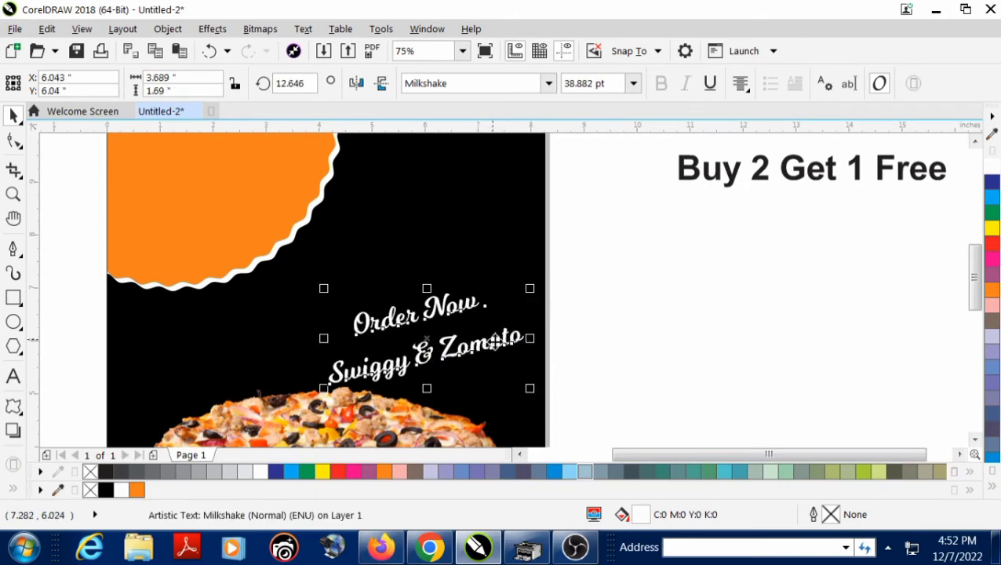
- Reduce the "Order Now Swiggy & Zomato" text's rotation to about 8.3 degrees and shift it slightly left above the pizza
{"action": "left_click", "coordinate": [494, 340]}
{"action": "left_click_drag", "start_coordinate": [539, 288], "coordinate": [542, 297]}
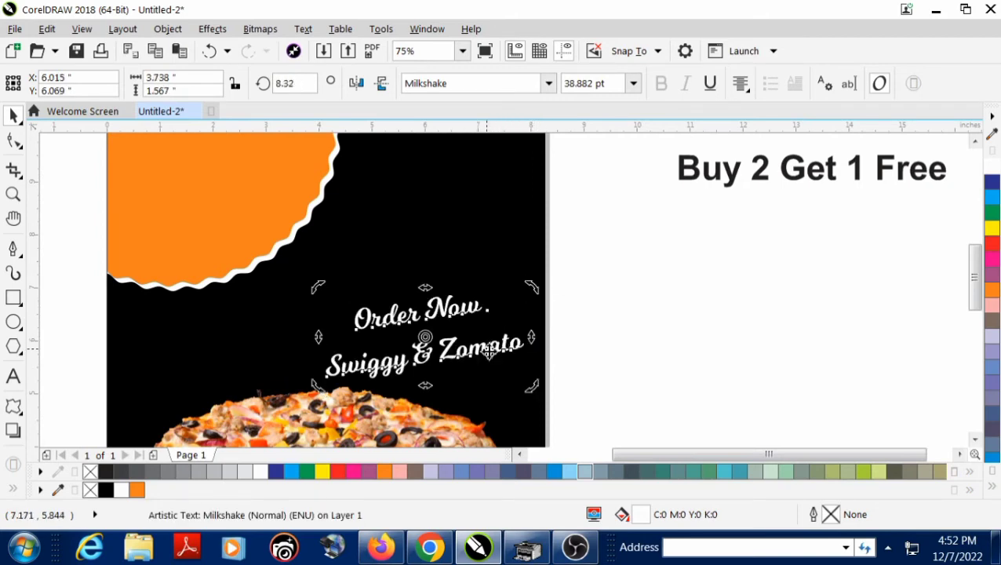
{"action": "left_click_drag", "start_coordinate": [488, 351], "coordinate": [468, 352]}
{"action": "left_click", "coordinate": [642, 328]}
{"action": "key", "text": "shift+F4"}
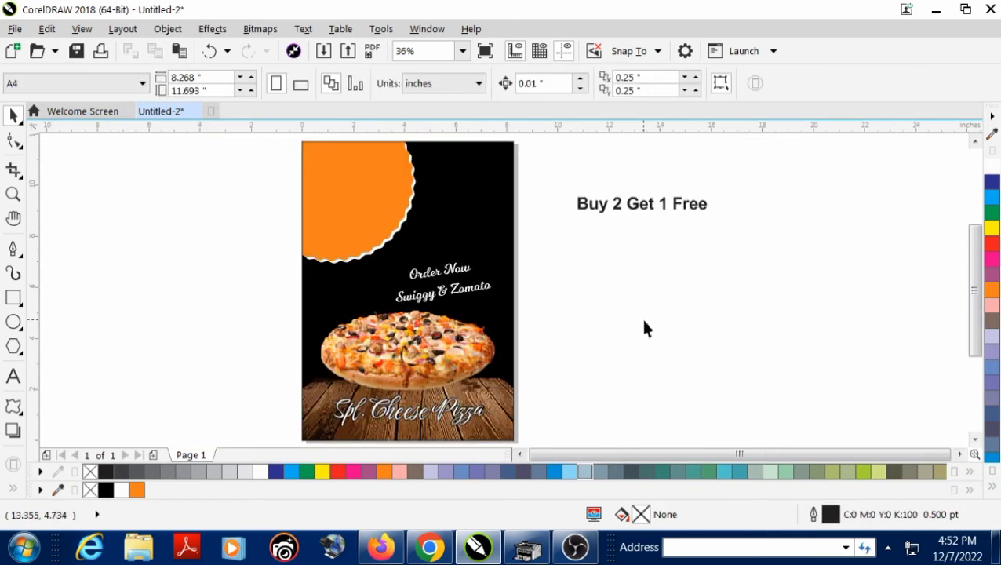
- Open the poster's PowerClip contents for editing
{"action": "scroll", "coordinate": [564, 276], "scroll_direction": "down", "scroll_amount": 2}
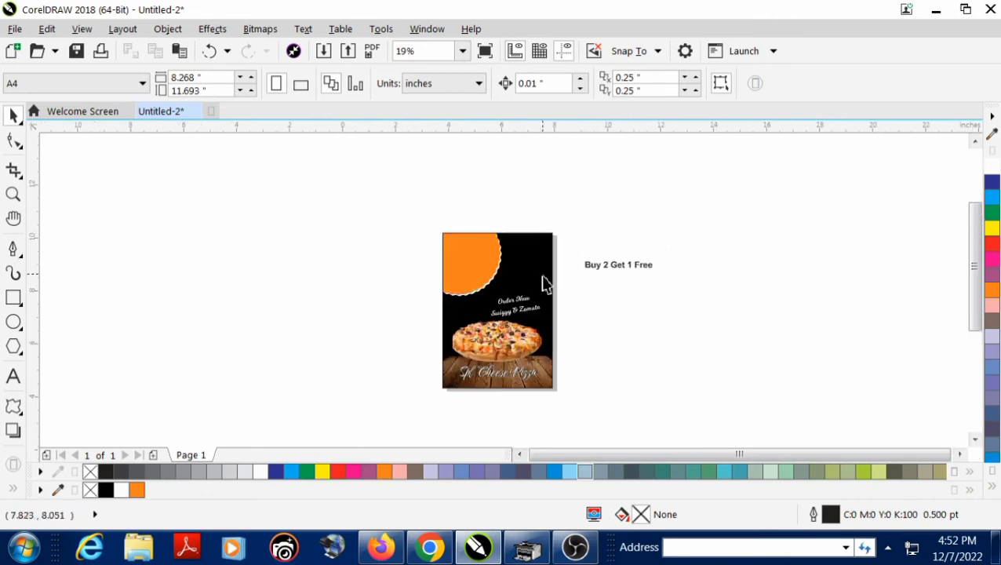
{"action": "scroll", "coordinate": [527, 287], "scroll_direction": "up", "scroll_amount": 2}
{"action": "left_click", "coordinate": [508, 290]}
{"action": "right_click", "coordinate": [507, 290]}
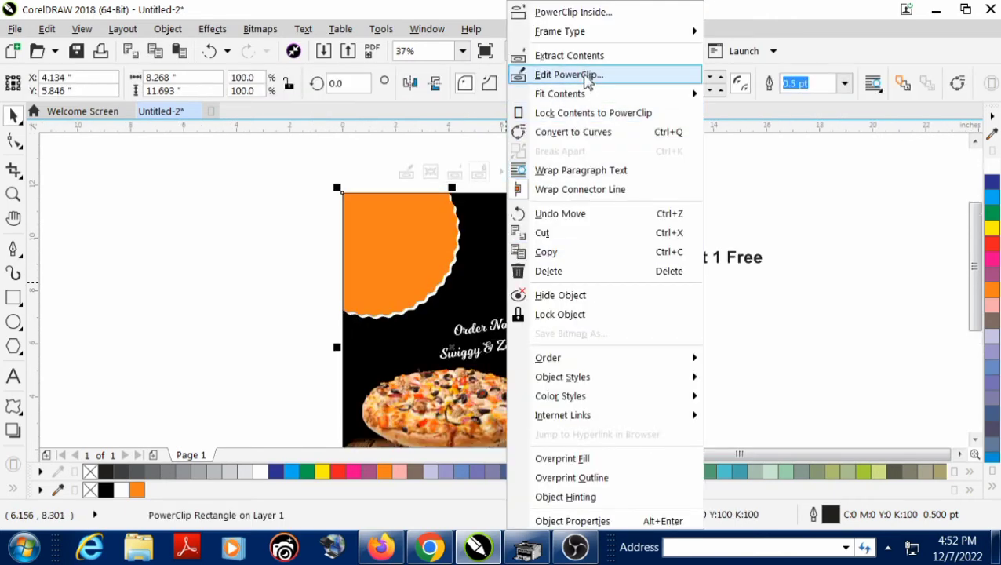
{"action": "left_click", "coordinate": [562, 75]}
{"action": "right_click", "coordinate": [406, 212]}
- Enlarge the orange wavy circle and its white copy together from the lower right corner to about 7.01 inches across
{"action": "left_click", "coordinate": [382, 207]}
{"action": "left_click", "coordinate": [257, 243]}
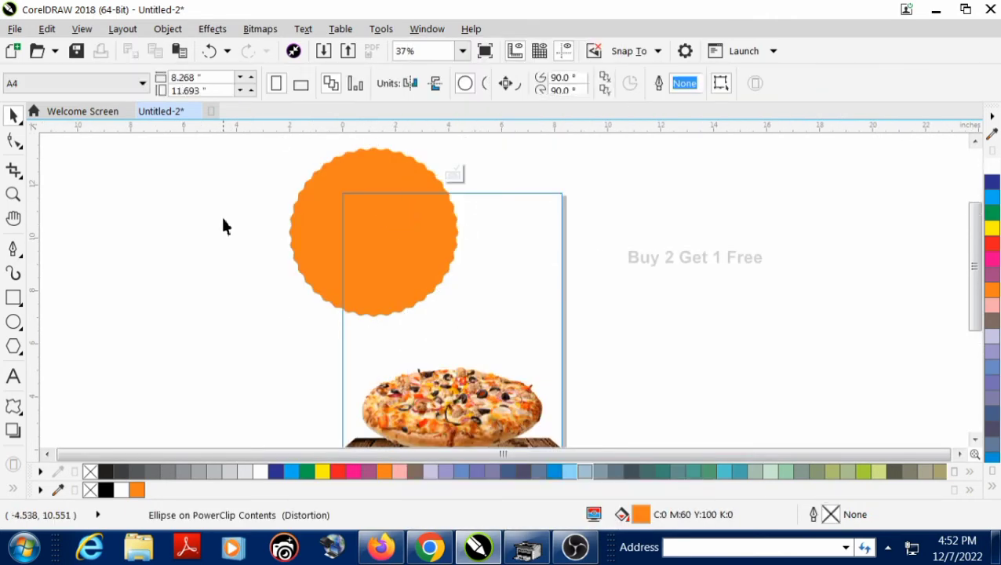
{"action": "scroll", "coordinate": [314, 215], "scroll_direction": "down", "scroll_amount": 1}
{"action": "left_click", "coordinate": [342, 208]}
{"action": "scroll", "coordinate": [379, 249], "scroll_direction": "up", "scroll_amount": 2}
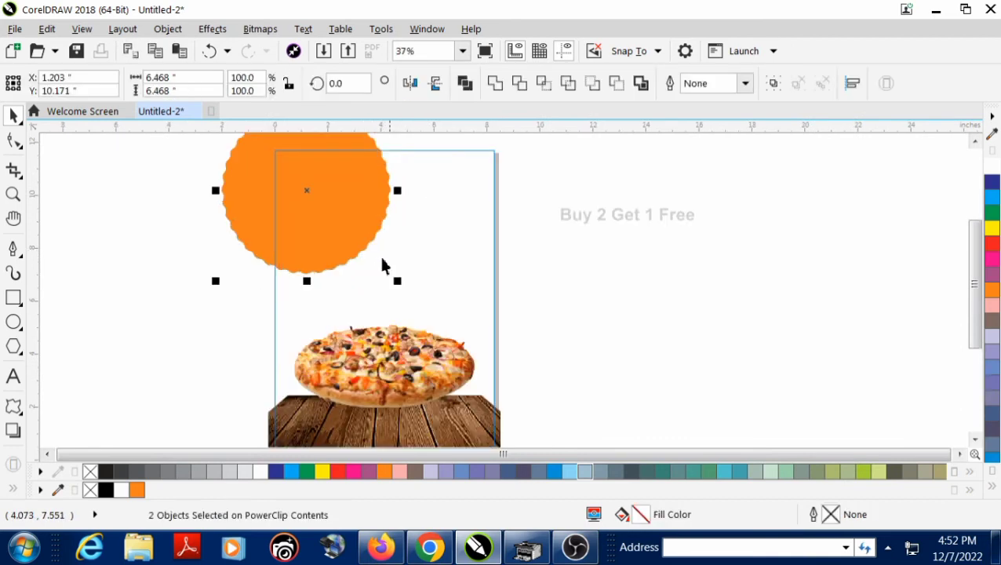
{"action": "left_click_drag", "start_coordinate": [396, 283], "coordinate": [409, 290]}
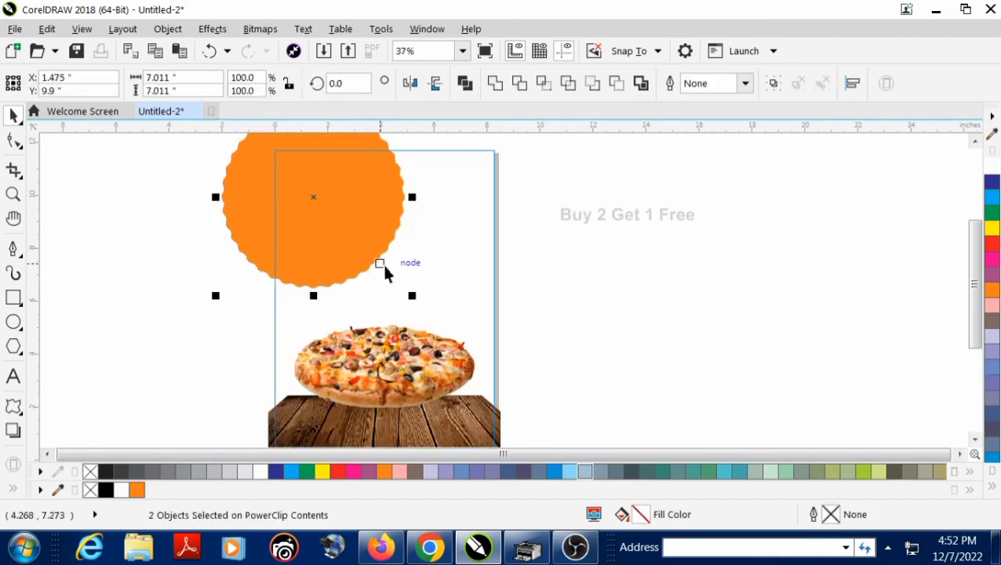
- Finish editing the PowerClip contents and deselect the poster
{"action": "right_click", "coordinate": [381, 265]}
{"action": "left_click", "coordinate": [429, 155]}
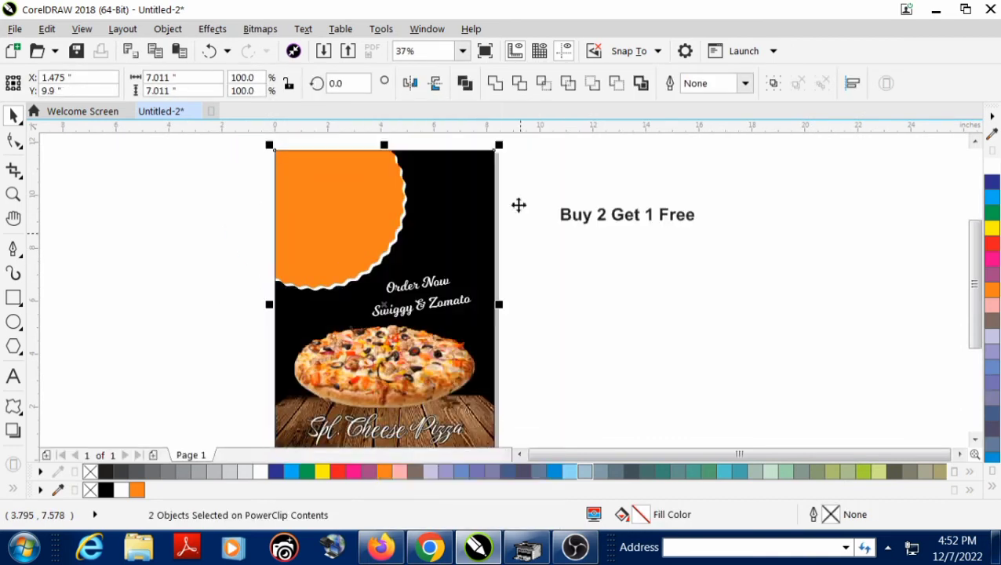
{"action": "left_click", "coordinate": [571, 337]}
{"action": "key", "text": "F4"}
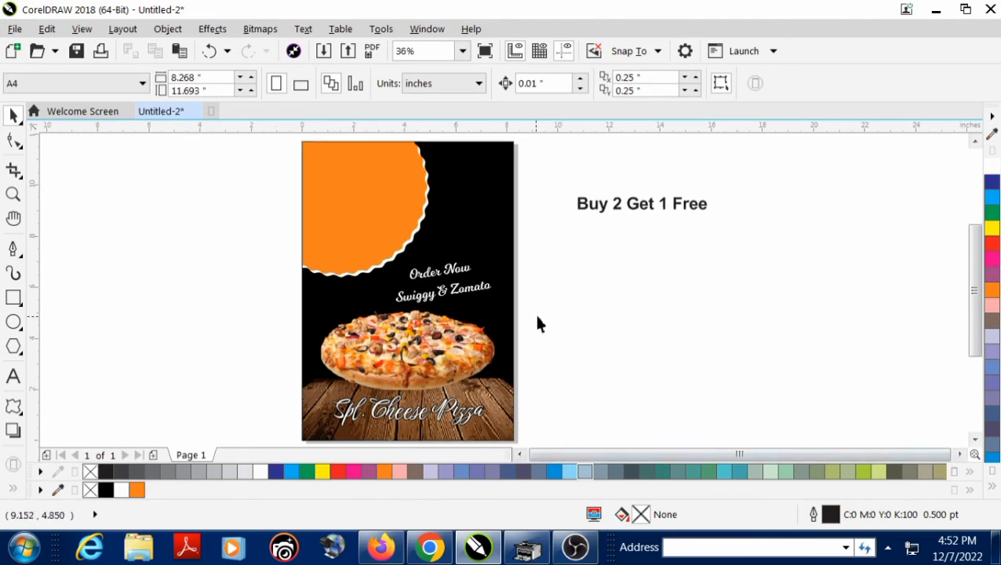
- Move the "Buy 2 Get 1 Free" text onto the orange corner badge
{"action": "scroll", "coordinate": [520, 274], "scroll_direction": "down", "scroll_amount": 3}
{"action": "scroll", "coordinate": [527, 299], "scroll_direction": "up", "scroll_amount": 2}
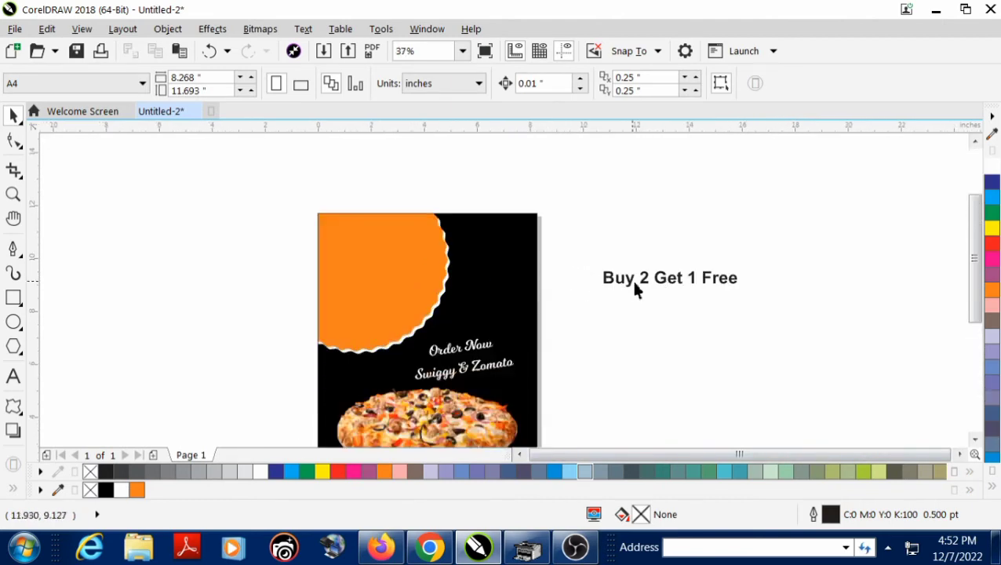
{"action": "left_click_drag", "start_coordinate": [635, 290], "coordinate": [369, 281]}
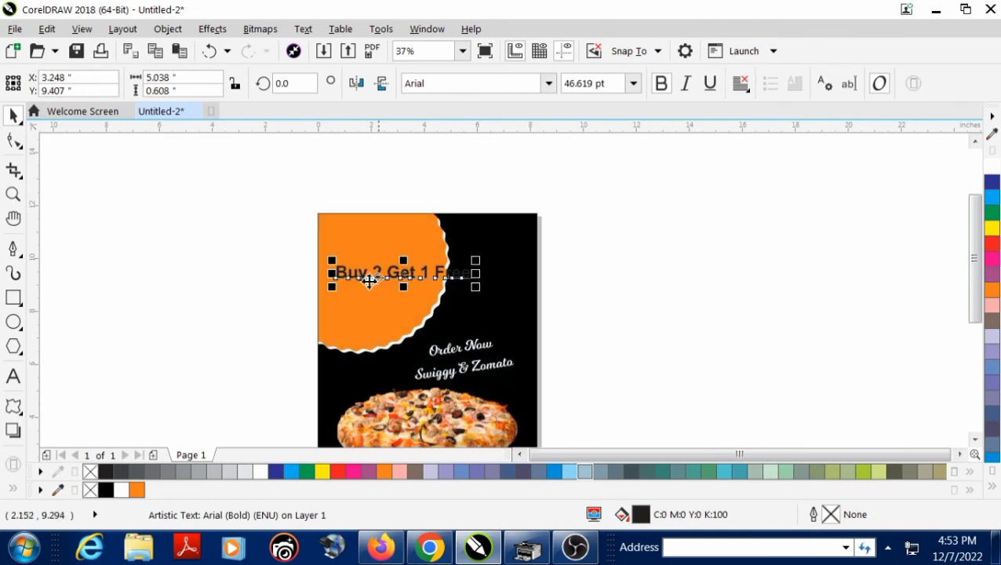
{"action": "scroll", "coordinate": [369, 281], "scroll_direction": "up", "scroll_amount": 4}
- Break the badge text into three lines reading "Buy 2", "Get 1" and "Free"
{"action": "double_click", "coordinate": [356, 291]}
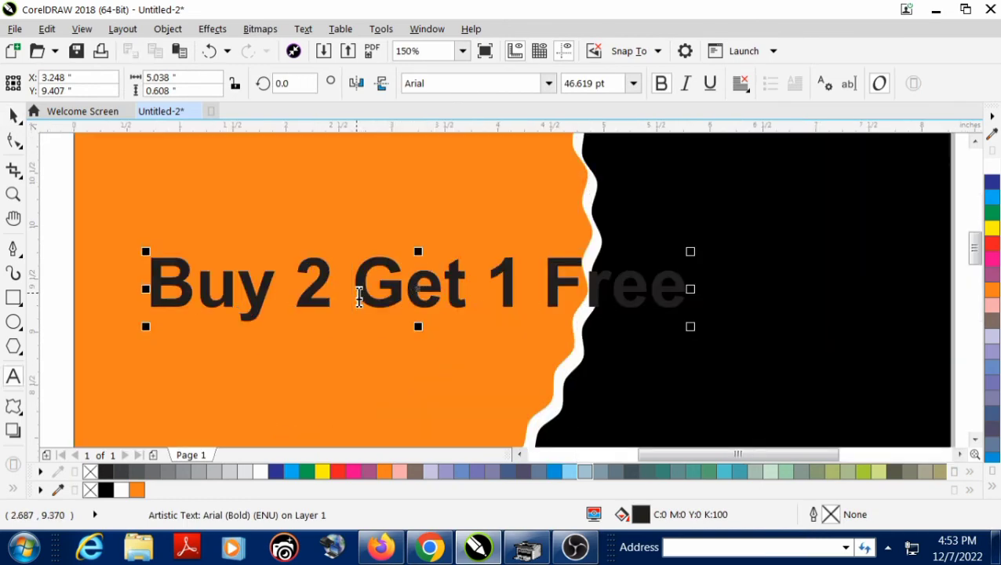
{"action": "key", "text": "Return"}
{"action": "key", "text": "Return"}
{"action": "scroll", "coordinate": [316, 284], "scroll_direction": "down", "scroll_amount": 2}
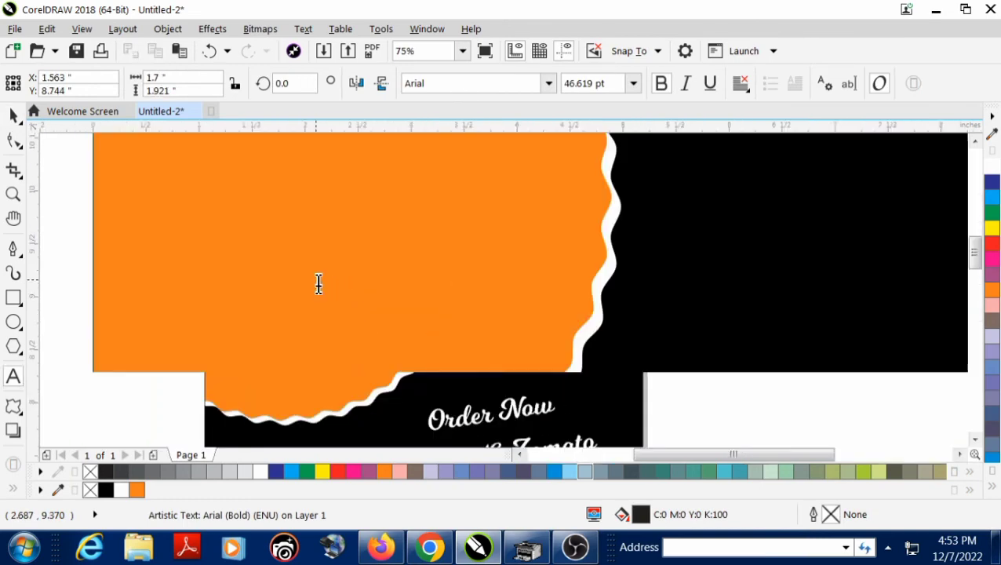
{"action": "scroll", "coordinate": [317, 294], "scroll_direction": "up", "scroll_amount": 2}
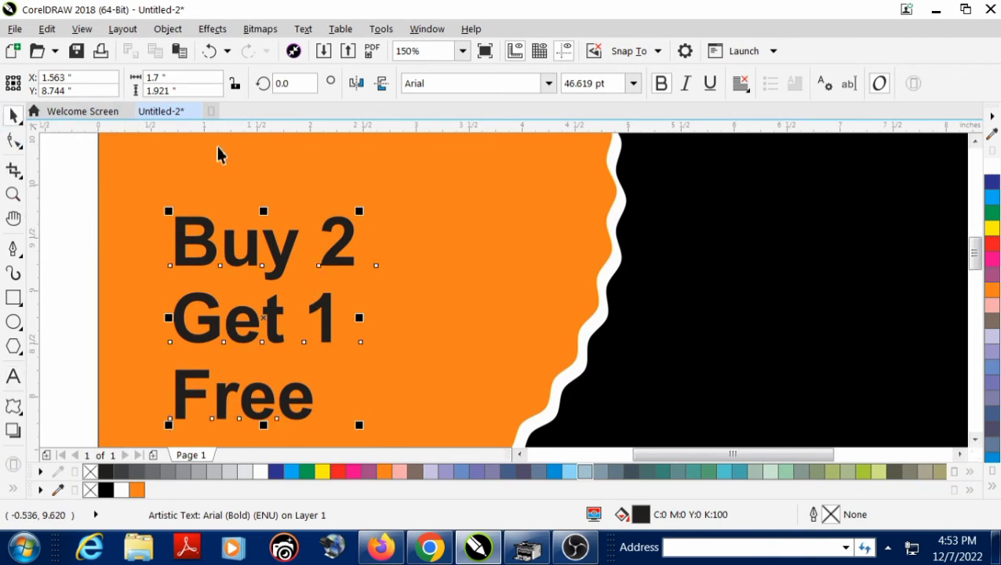
- Set the three-line badge text in the Futura Hv font
{"action": "left_click", "coordinate": [548, 84]}
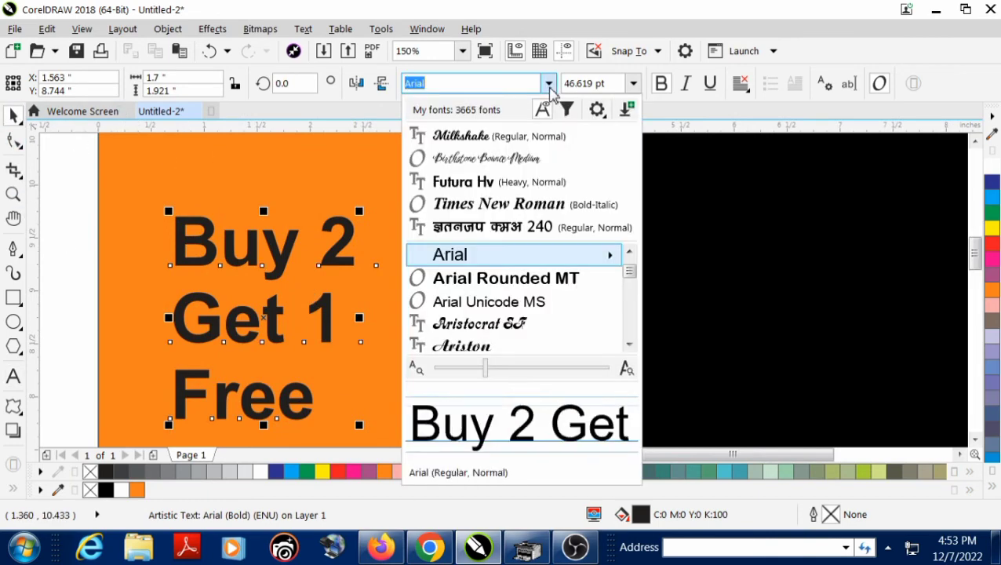
{"action": "left_click", "coordinate": [530, 182]}
{"action": "scroll", "coordinate": [453, 283], "scroll_direction": "down", "scroll_amount": 4}
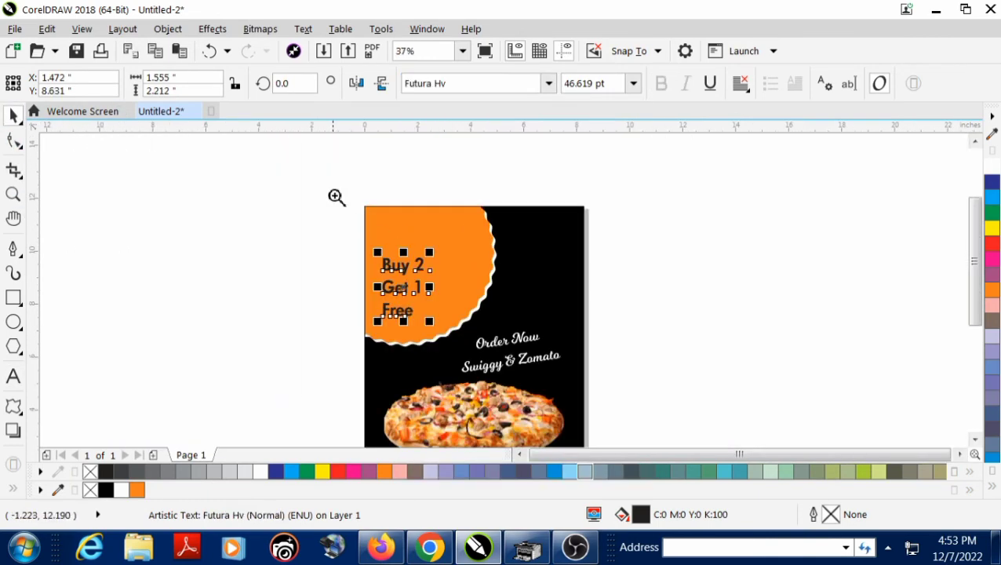
- Break the three-line badge text apart into separate text objects and deselect them
{"action": "scroll", "coordinate": [361, 255], "scroll_direction": "up", "scroll_amount": 2}
{"action": "left_click", "coordinate": [259, 32]}
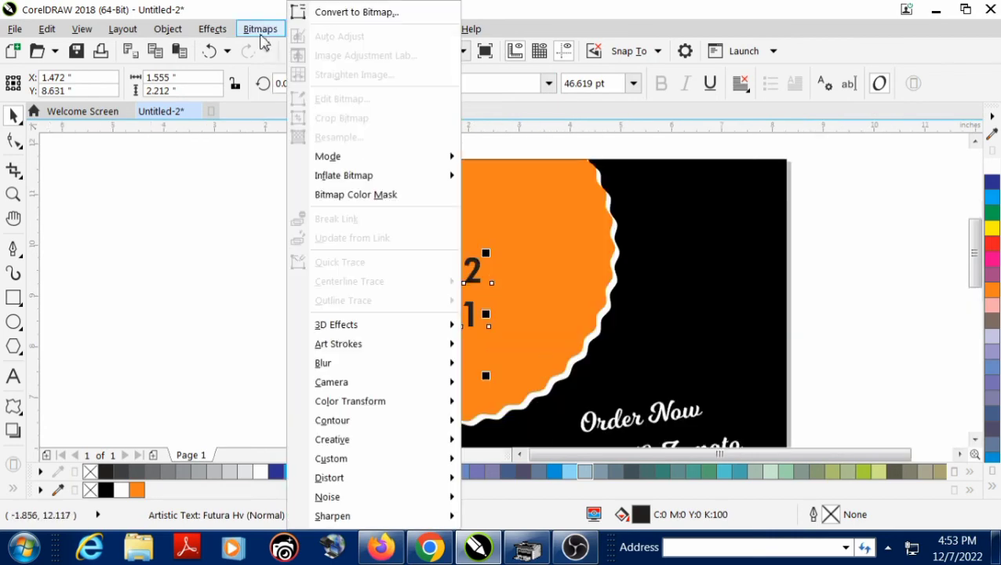
{"action": "mouse_move", "coordinate": [165, 39]}
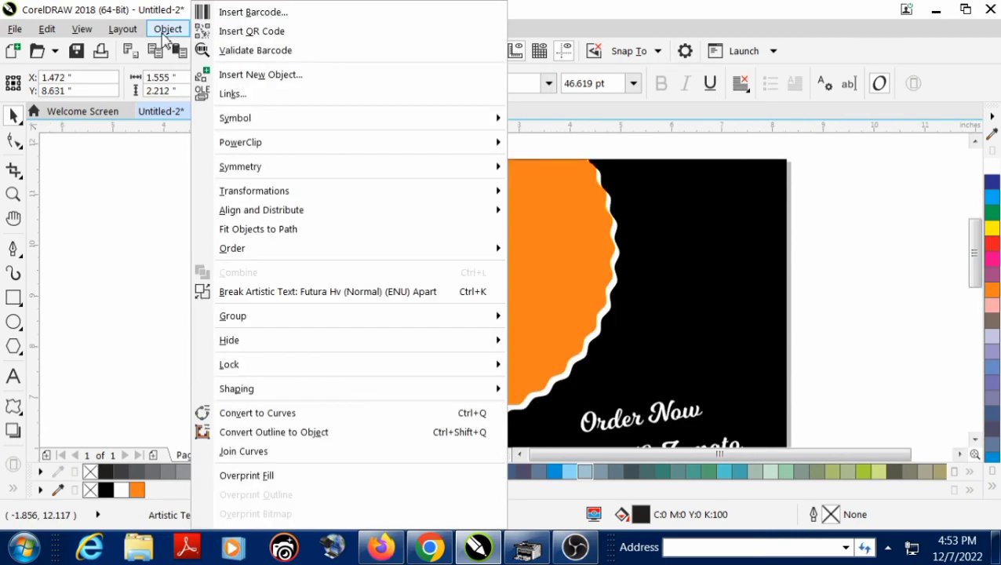
{"action": "left_click", "coordinate": [278, 293]}
{"action": "left_click", "coordinate": [234, 290]}
- Rewrite the words "Buy" and "Get" in the badge text in capitals as "BUY 2" and "GET 1"
{"action": "scroll", "coordinate": [445, 347], "scroll_direction": "down", "scroll_amount": 2}
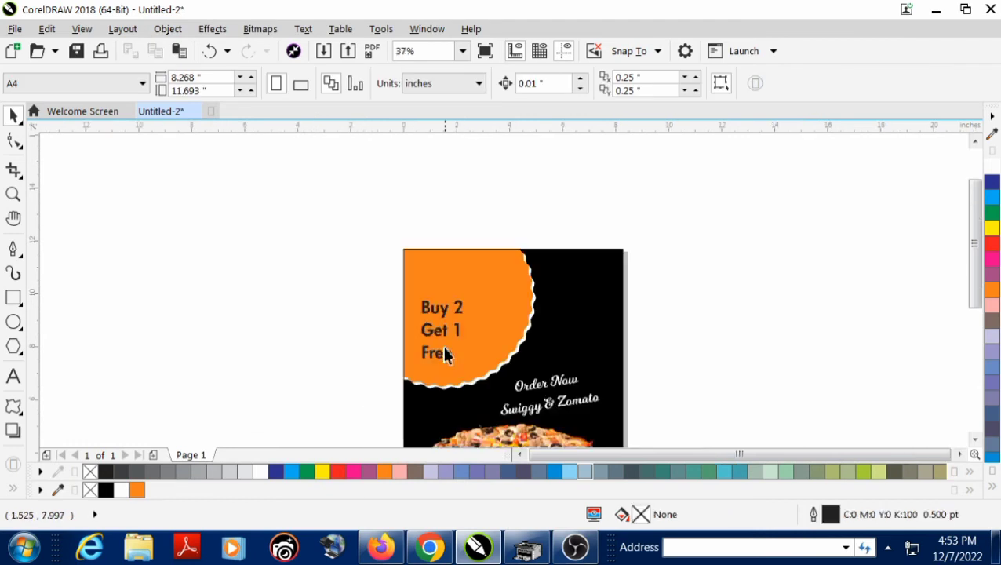
{"action": "scroll", "coordinate": [451, 317], "scroll_direction": "up", "scroll_amount": 2}
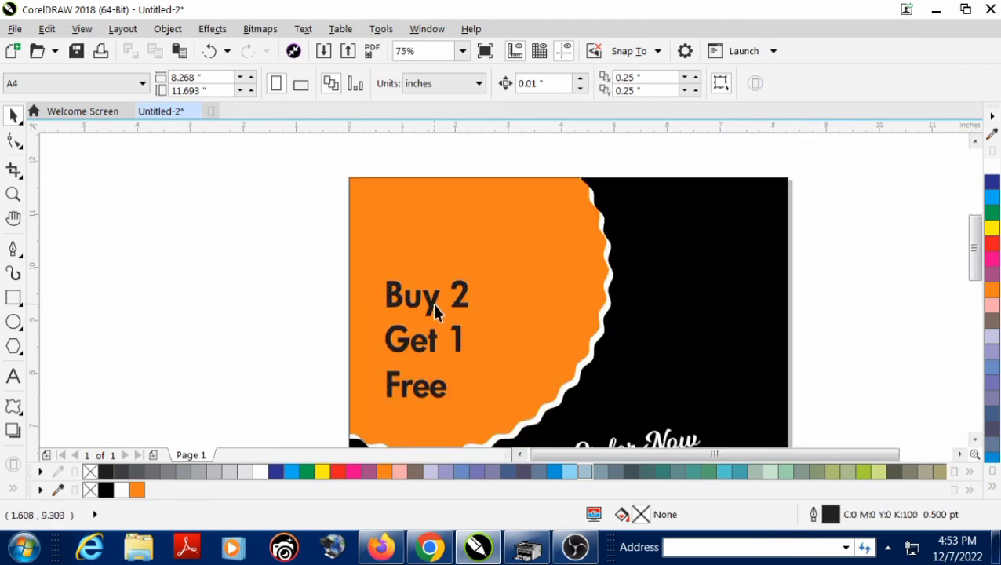
{"action": "double_click", "coordinate": [435, 310]}
{"action": "scroll", "coordinate": [432, 298], "scroll_direction": "up", "scroll_amount": 2}
{"action": "left_click_drag", "start_coordinate": [385, 298], "coordinate": [455, 304]}
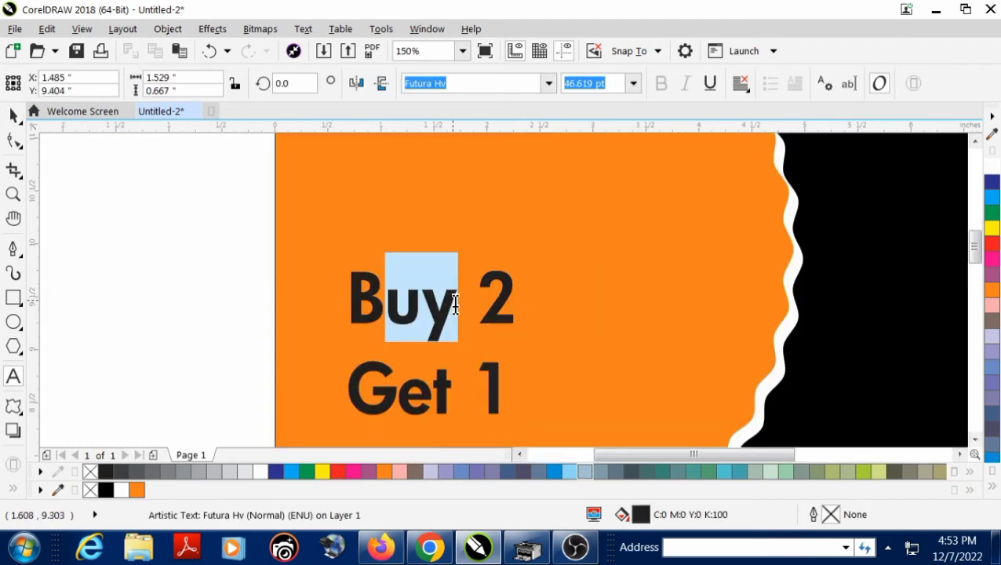
{"action": "type", "text": "UY"}
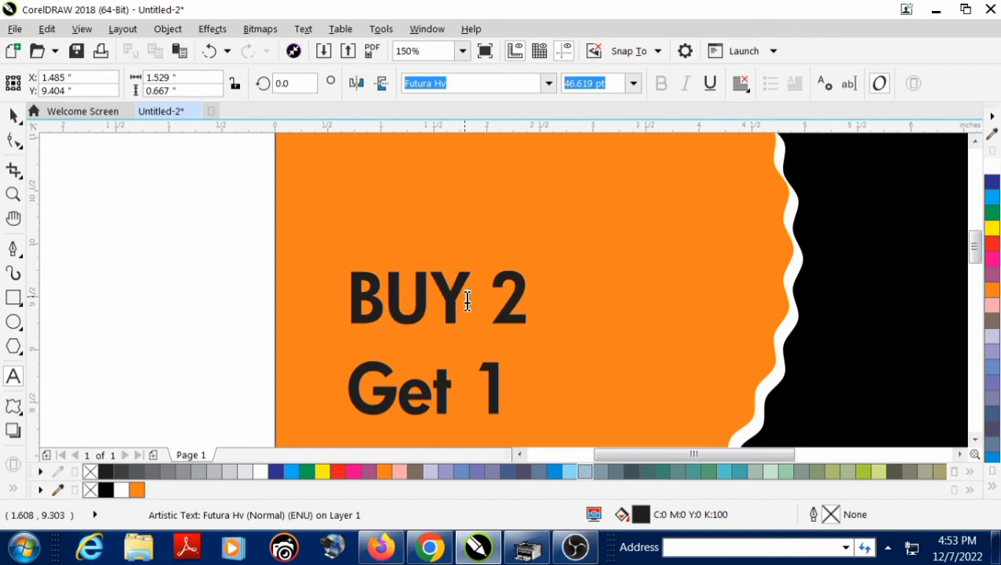
{"action": "left_click_drag", "start_coordinate": [397, 388], "coordinate": [440, 386]}
{"action": "type", "text": "E"}
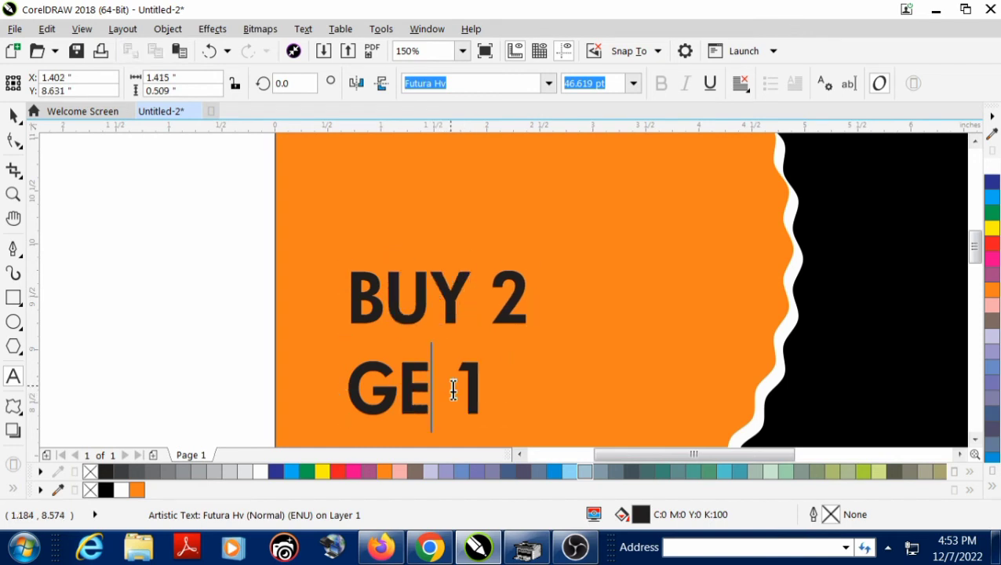
{"action": "type", "text": "T"}
- Rewrite the word "Free" in the badge text in capitals as "FREE" and finish the text editing
{"action": "scroll", "coordinate": [416, 297], "scroll_direction": "down", "scroll_amount": 2}
{"action": "scroll", "coordinate": [419, 340], "scroll_direction": "up", "scroll_amount": 2}
{"action": "left_click", "coordinate": [388, 378]}
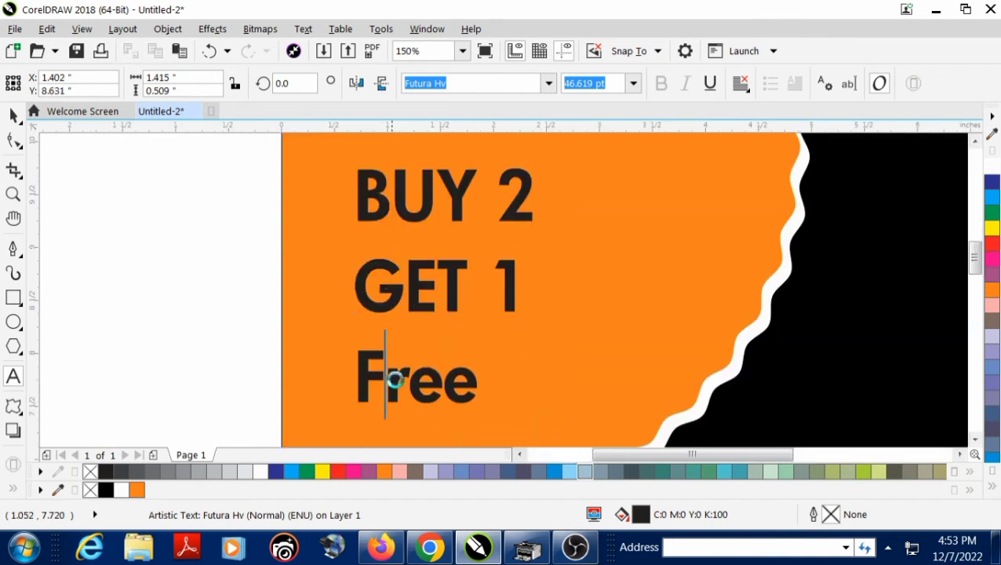
{"action": "left_click_drag", "start_coordinate": [395, 378], "coordinate": [485, 375]}
{"action": "type", "text": "REE"}
{"action": "left_click", "coordinate": [11, 117]}
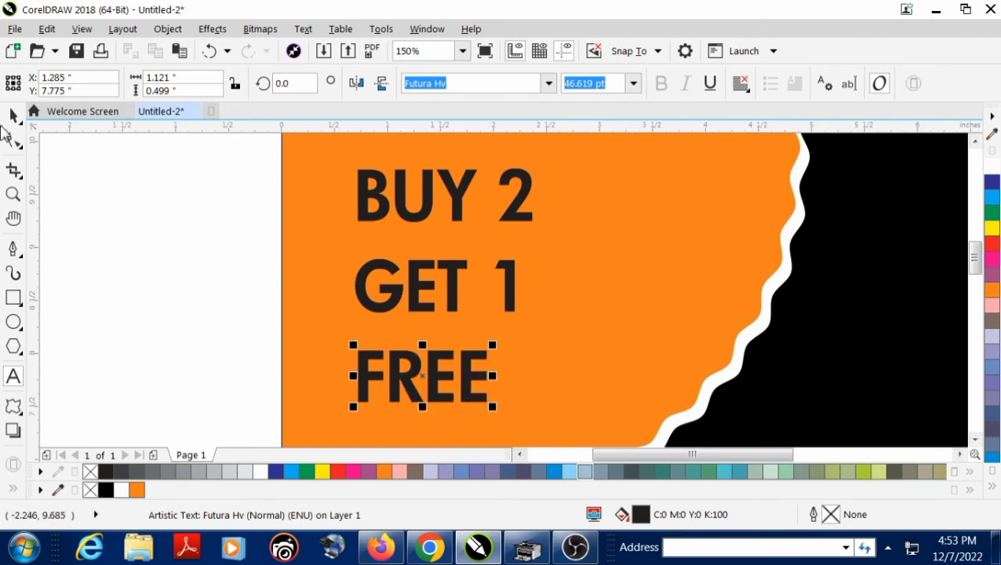
{"action": "left_click", "coordinate": [104, 210]}
- Move "BUY 2" higher on the orange badge and stack "GET 1" and "FREE" closely beneath it
{"action": "scroll", "coordinate": [436, 204], "scroll_direction": "down", "scroll_amount": 3}
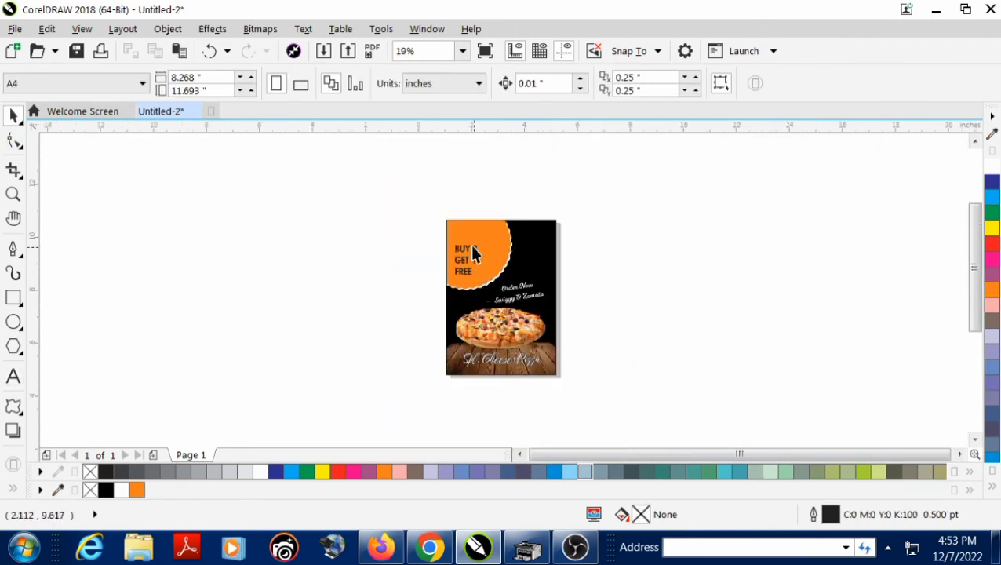
{"action": "scroll", "coordinate": [470, 244], "scroll_direction": "up", "scroll_amount": 2}
{"action": "left_click", "coordinate": [454, 270]}
{"action": "left_click_drag", "start_coordinate": [457, 269], "coordinate": [452, 219]}
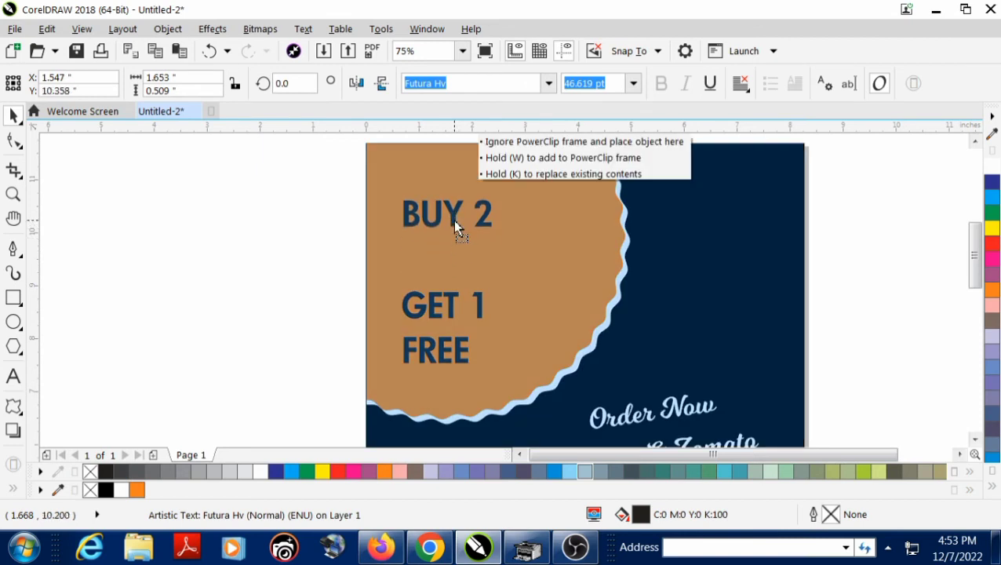
{"action": "left_click_drag", "start_coordinate": [440, 305], "coordinate": [438, 248]}
{"action": "left_click_drag", "start_coordinate": [435, 349], "coordinate": [440, 287]}
{"action": "left_click", "coordinate": [335, 288]}
{"action": "scroll", "coordinate": [342, 307], "scroll_direction": "down", "scroll_amount": 1}
- Scale the "GET 1" line up to about 50.85 pt to match the width of "BUY 2"
{"action": "key", "text": "F2"}
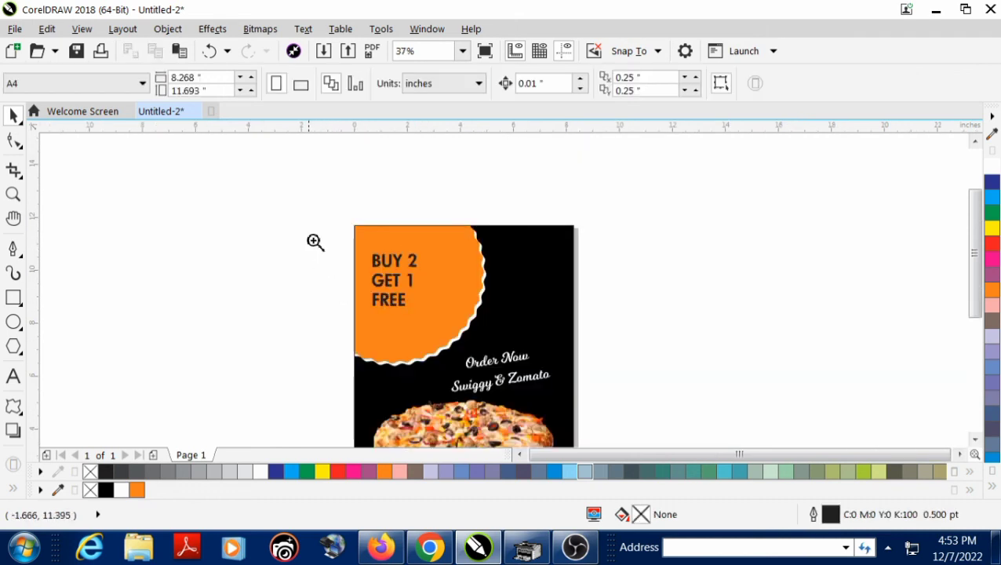
{"action": "left_click_drag", "start_coordinate": [311, 209], "coordinate": [563, 380]}
{"action": "left_click", "coordinate": [460, 263]}
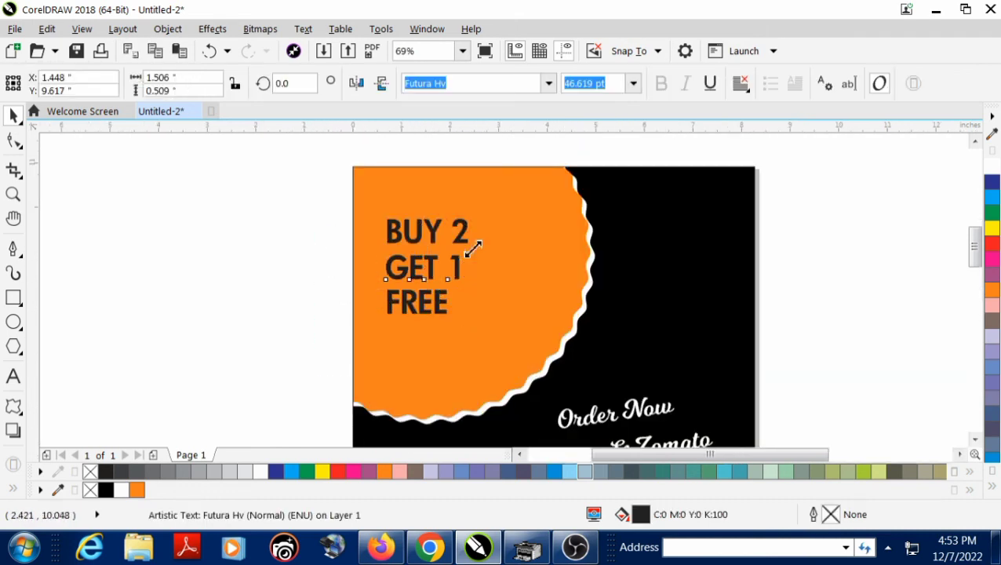
{"action": "scroll", "coordinate": [464, 261], "scroll_direction": "up", "scroll_amount": 1}
{"action": "left_click_drag", "start_coordinate": [466, 254], "coordinate": [471, 248]}
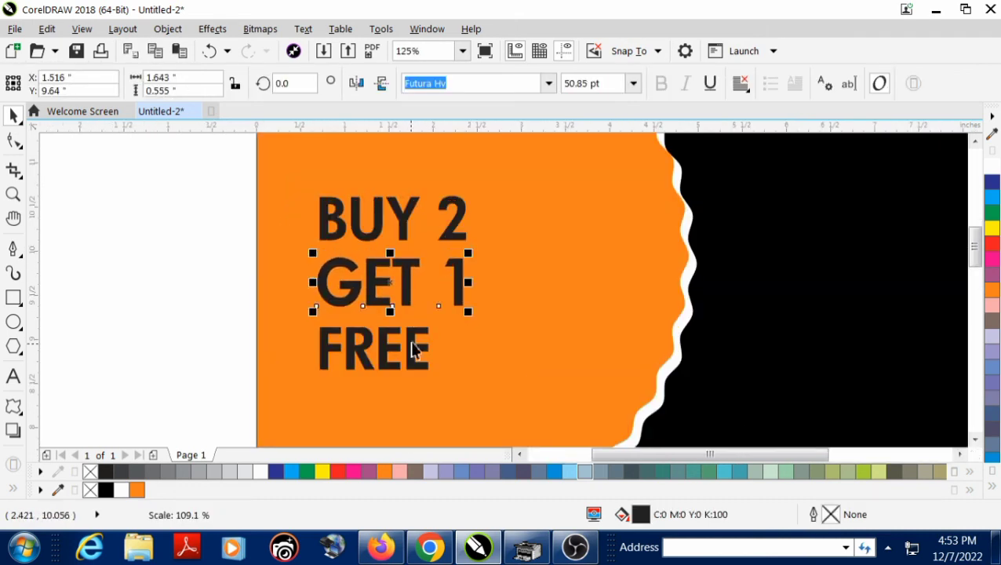
- Scale the "FREE" line up to the width of the lines above and nudge it down to even the spacing
{"action": "left_click", "coordinate": [428, 345]}
{"action": "left_click_drag", "start_coordinate": [441, 322], "coordinate": [473, 285]}
{"action": "left_click_drag", "start_coordinate": [445, 329], "coordinate": [446, 338]}
{"action": "left_click", "coordinate": [236, 237]}
{"action": "scroll", "coordinate": [238, 248], "scroll_direction": "down", "scroll_amount": 1}
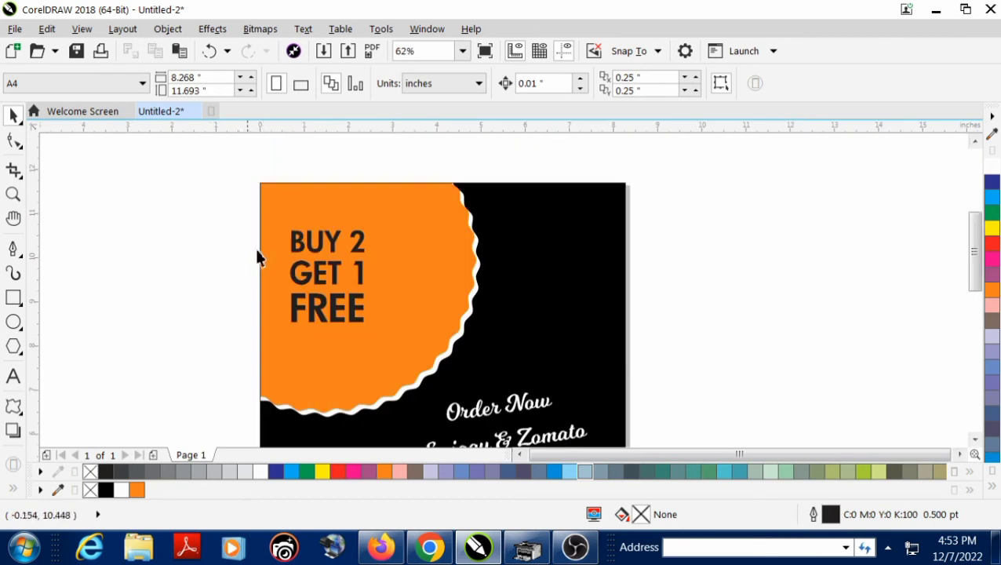
- Enlarge the "BUY 2", "GET 1" and "FREE" lines together towards the lower right so they fill the orange badge
{"action": "left_click_drag", "start_coordinate": [373, 328], "coordinate": [420, 376]}
{"action": "left_click", "coordinate": [723, 361]}
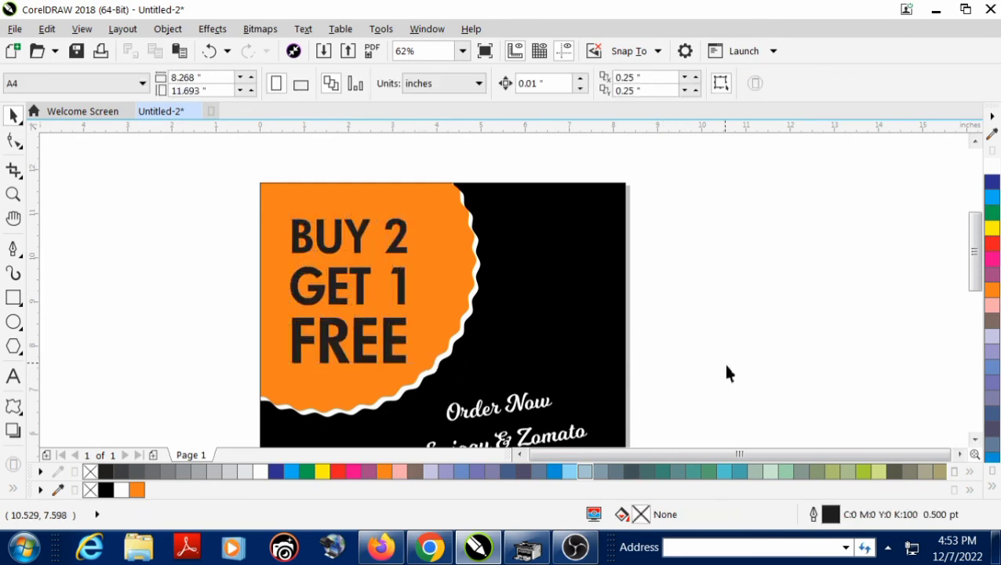
{"action": "scroll", "coordinate": [722, 361], "scroll_direction": "down", "scroll_amount": 1}
{"action": "scroll", "coordinate": [429, 310], "scroll_direction": "down", "scroll_amount": 2}
{"action": "scroll", "coordinate": [555, 286], "scroll_direction": "up", "scroll_amount": 2}
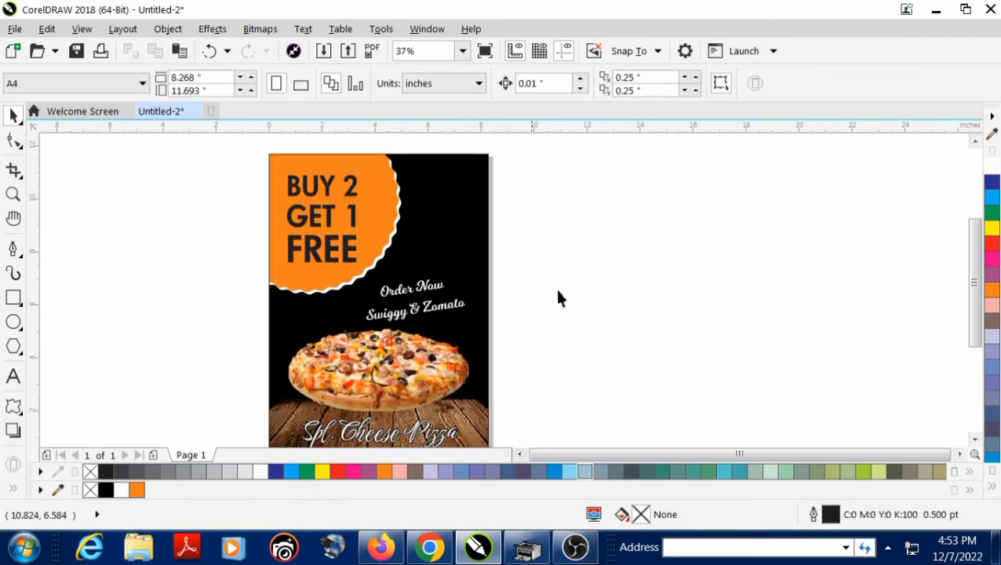
{"action": "scroll", "coordinate": [555, 286], "scroll_direction": "down", "scroll_amount": 2}
{"action": "scroll", "coordinate": [537, 279], "scroll_direction": "up", "scroll_amount": 2}
- Import the picture free-home-delivery-logo-2235DB7A86-seeklogo.com from Downloads and place it beside the upper right of the poster
{"action": "right_click", "coordinate": [600, 272]}
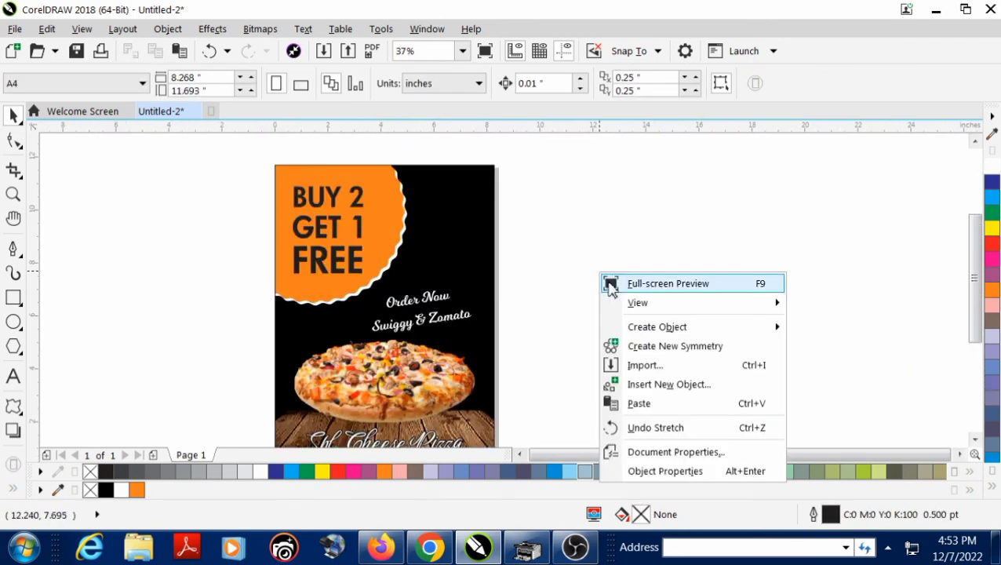
{"action": "left_click", "coordinate": [654, 373]}
{"action": "left_click", "coordinate": [533, 256]}
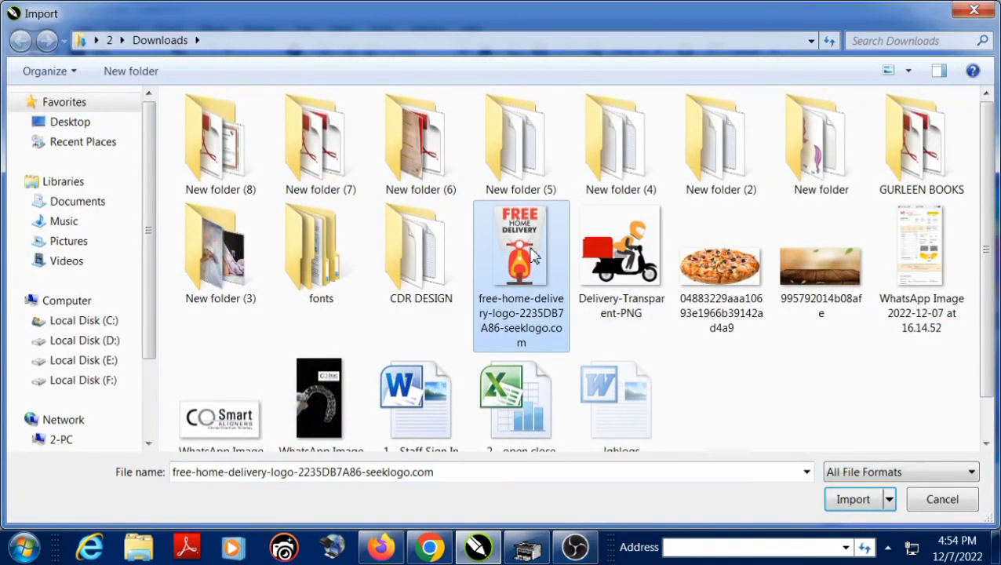
{"action": "double_click", "coordinate": [533, 257]}
{"action": "key", "text": "Return"}
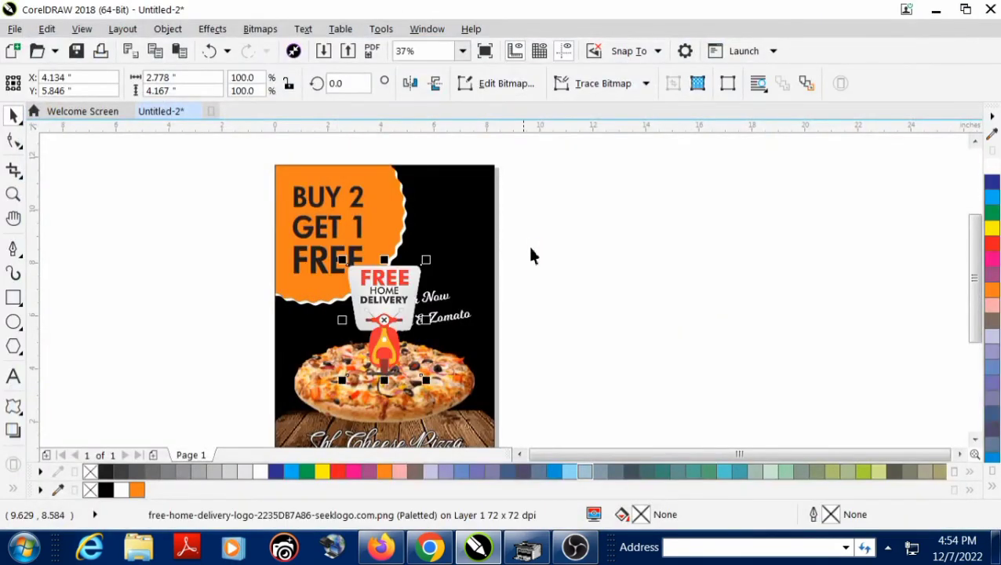
{"action": "left_click_drag", "start_coordinate": [408, 288], "coordinate": [566, 246]}
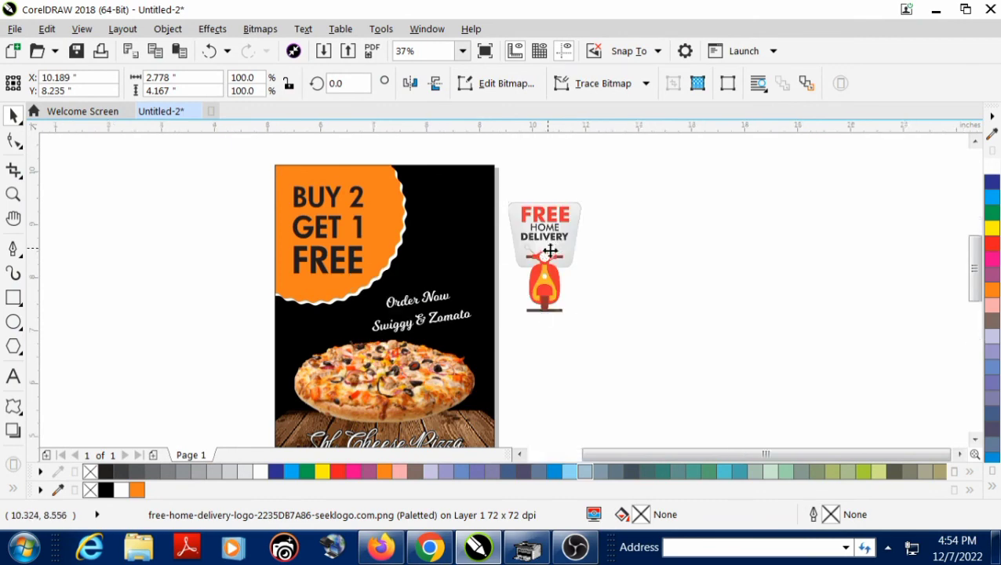
- Shrink the home delivery picture to about 66.7% and move it onto the black area in the poster's upper-right corner
{"action": "scroll", "coordinate": [619, 418], "scroll_direction": "up", "scroll_amount": 2}
{"action": "left_click_drag", "start_coordinate": [636, 392], "coordinate": [609, 383]}
{"action": "scroll", "coordinate": [608, 409], "scroll_direction": "down", "scroll_amount": 2}
{"action": "left_click_drag", "start_coordinate": [582, 330], "coordinate": [429, 253]}
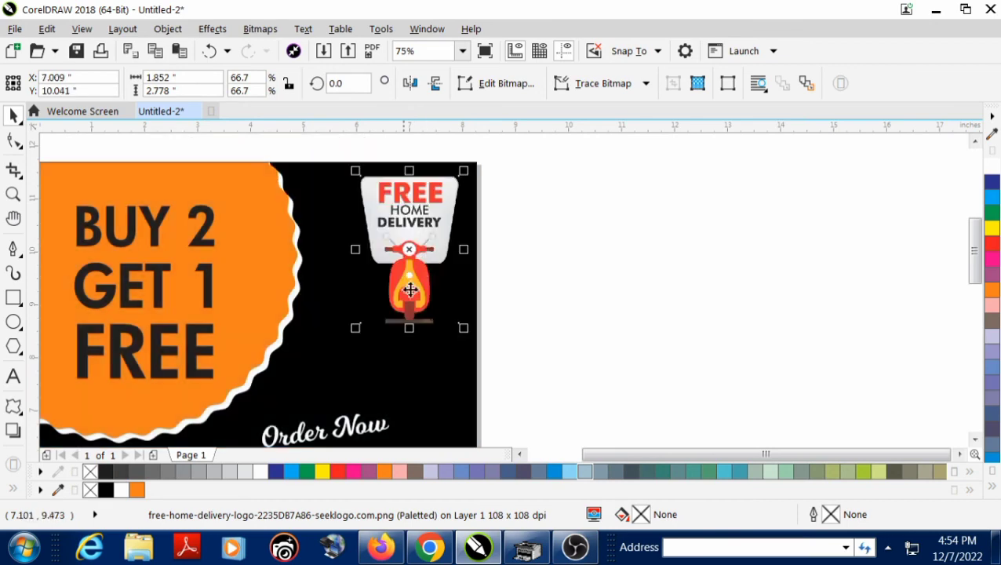
- Enlarge the home delivery picture to about 97% towards its lower left and shift it slightly down
{"action": "left_click_drag", "start_coordinate": [355, 328], "coordinate": [314, 406]}
{"action": "left_click", "coordinate": [665, 377]}
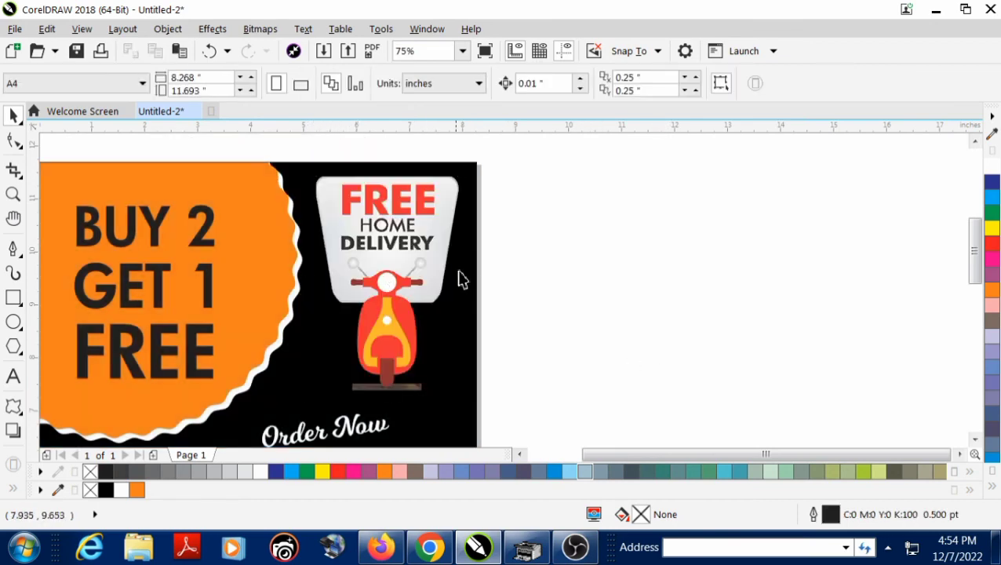
{"action": "left_click", "coordinate": [425, 245]}
{"action": "left_click_drag", "start_coordinate": [424, 244], "coordinate": [424, 248]}
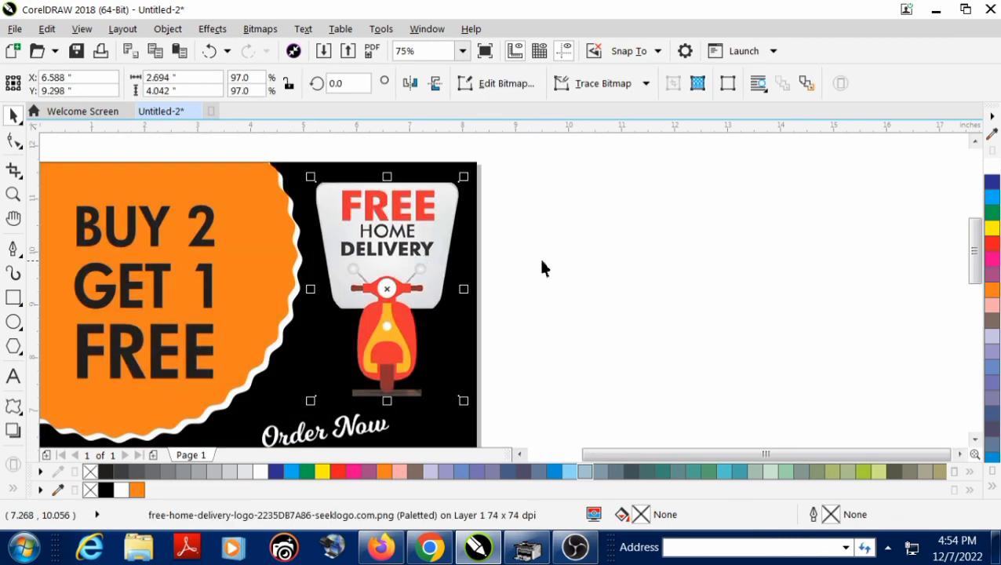
- Deselect the picture, fit the whole poster in view and show it as a full-screen preview
{"action": "left_click", "coordinate": [575, 259]}
{"action": "key", "text": "F4"}
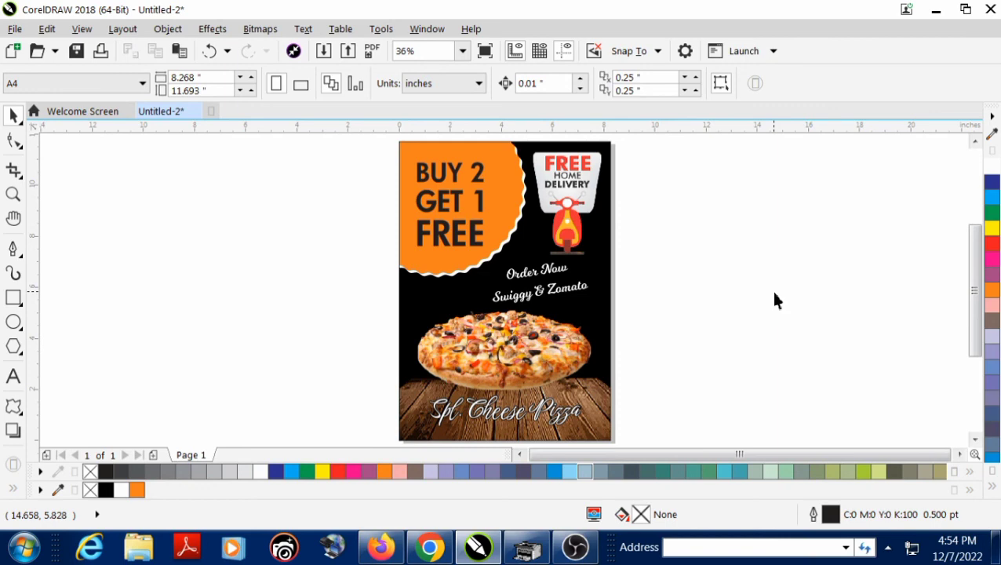
{"action": "key", "text": "F9"}
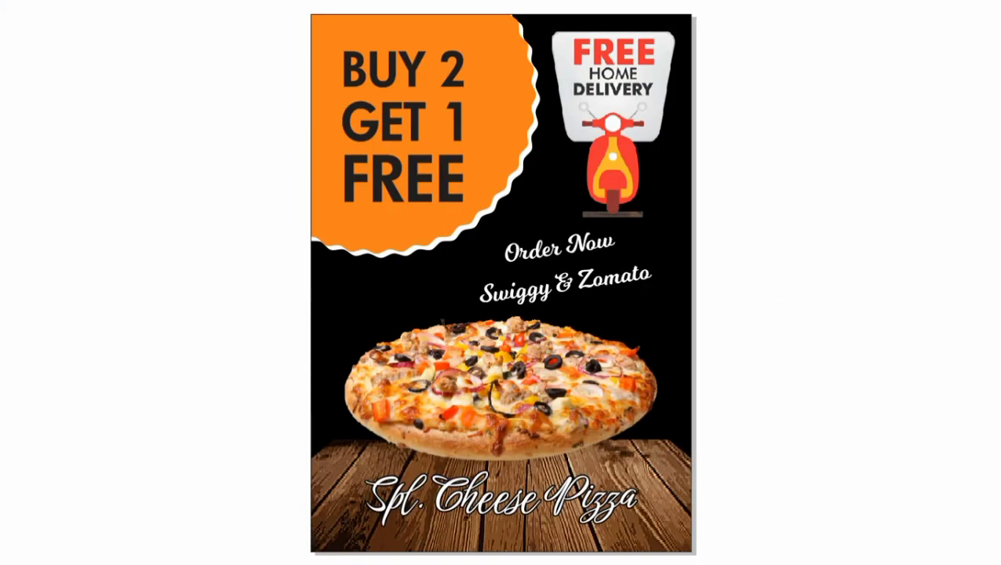